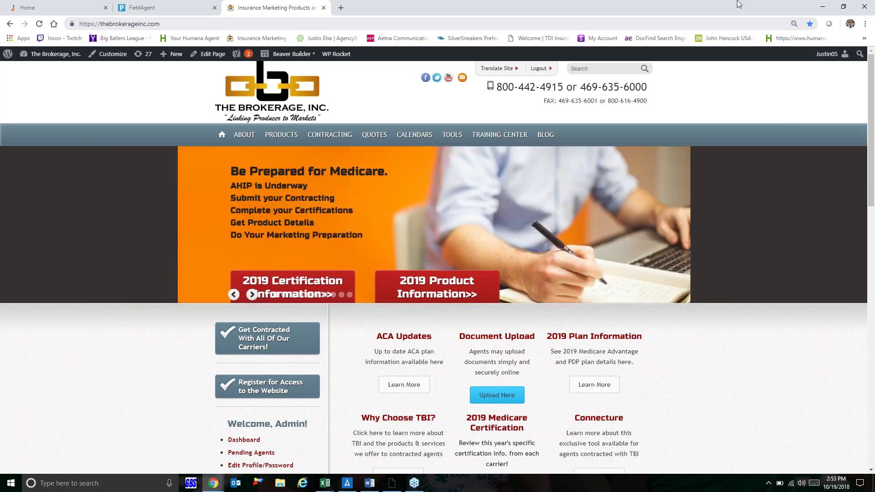
# Step: Switch to the FieldAgent browser tab showing the UnitedHealthcare LEAN agent portal
pyautogui.moveTo(263, 141)
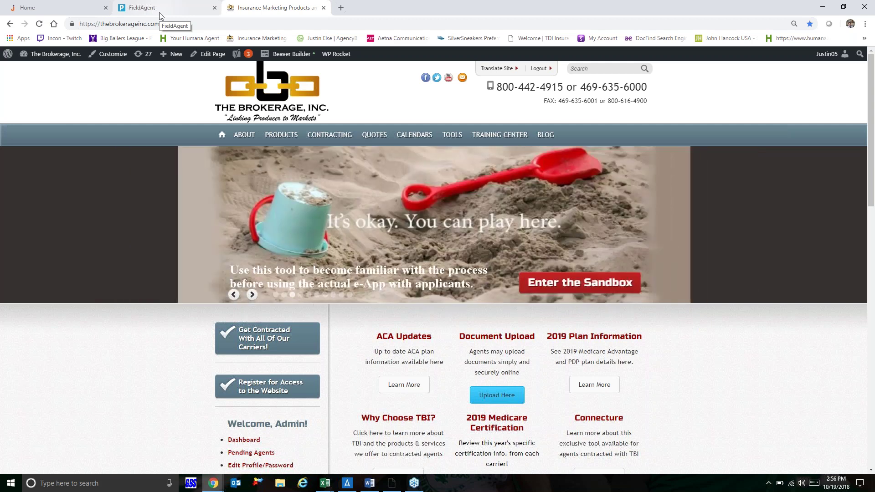
pyautogui.click(160, 13)
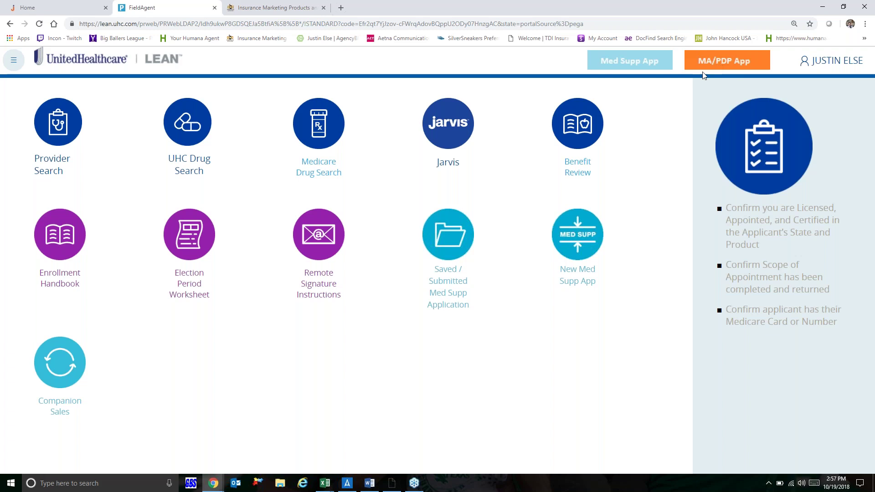
# Step: Start a new application with the orange MA/PDP App button on the LEAN dashboard
pyautogui.click(716, 66)
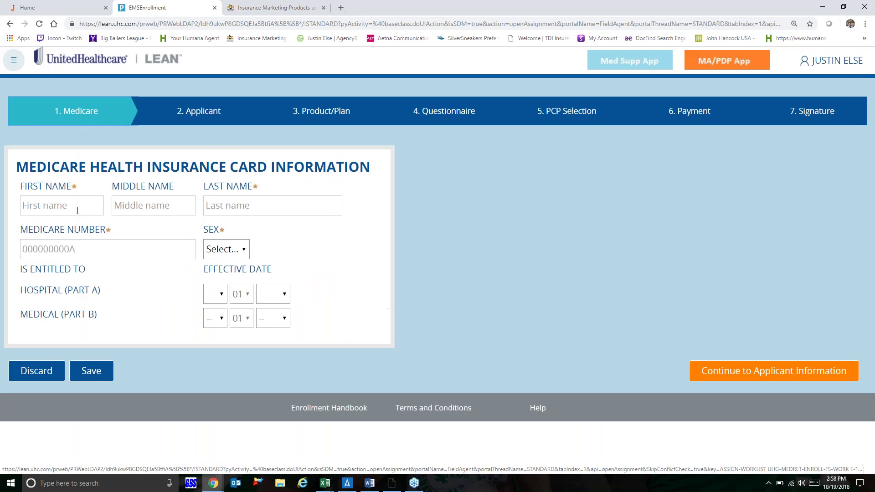
# Step: Enter the beneficiary's first and last name and Medicare number, dismissing pop-up notifications
pyautogui.click(75, 211)
pyautogui.write('Mickey')
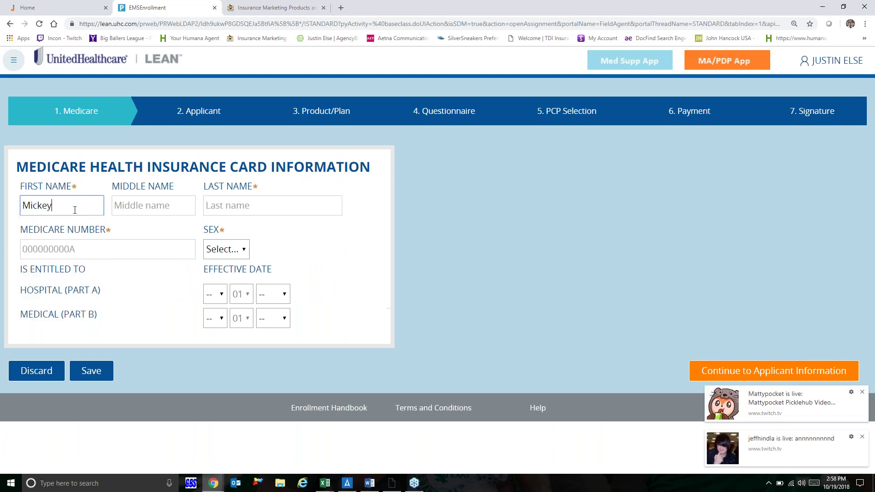
pyautogui.click(863, 393)
pyautogui.click(862, 437)
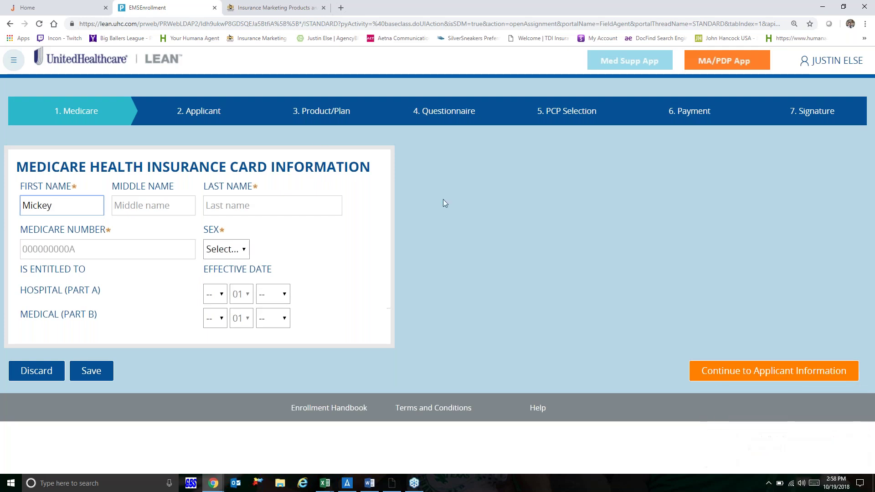
pyautogui.click(161, 201)
pyautogui.press('Tab')
pyautogui.write('Mouse')
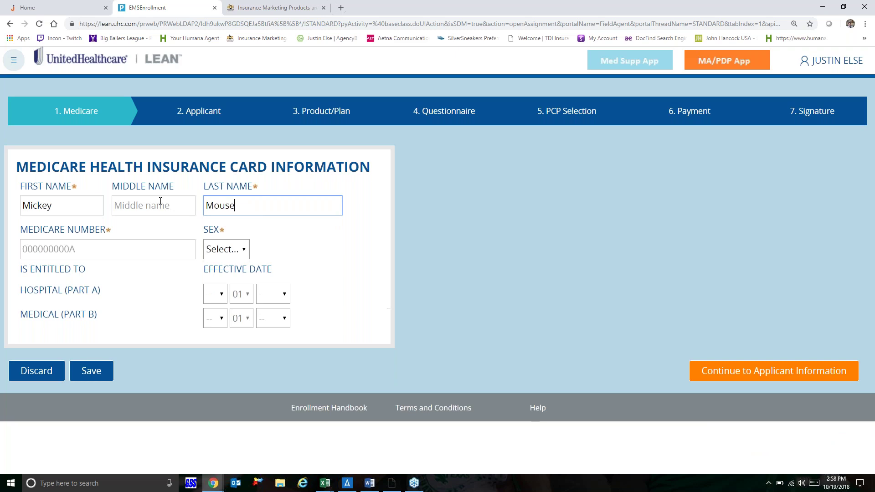
pyautogui.press('Tab')
pyautogui.write('1j')
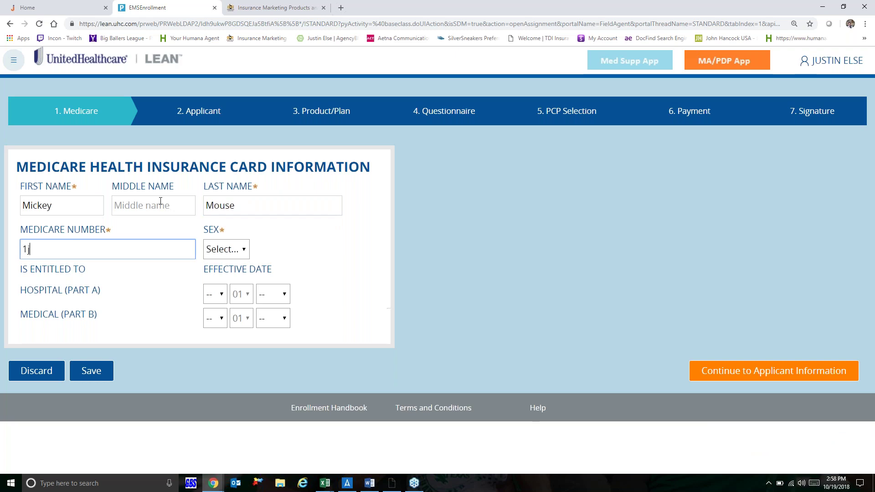
pyautogui.write('n3')
pyautogui.press('BackSpace')
pyautogui.press('BackSpace')
pyautogui.press('BackSpace')
# Step: Set sex to Male and the Part A and Part B effective dates to 11/2013, then continue
pyautogui.click(245, 249)
pyautogui.click(231, 279)
pyautogui.click(226, 294)
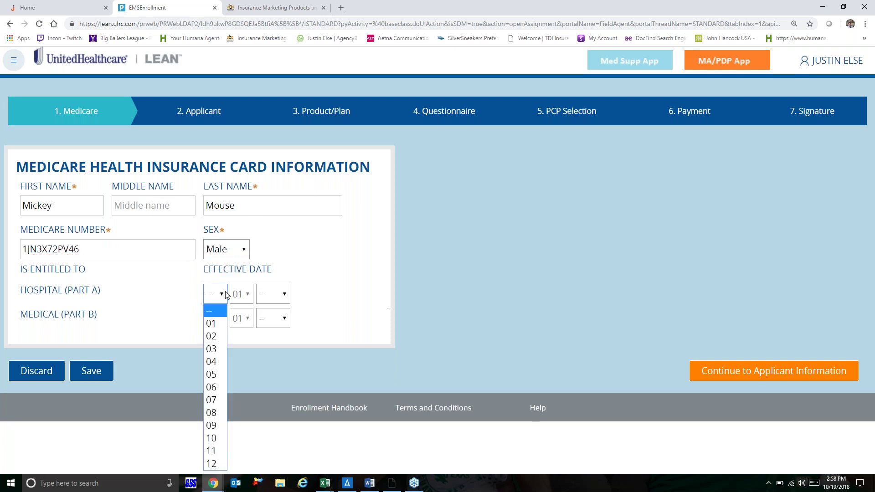
pyautogui.click(213, 451)
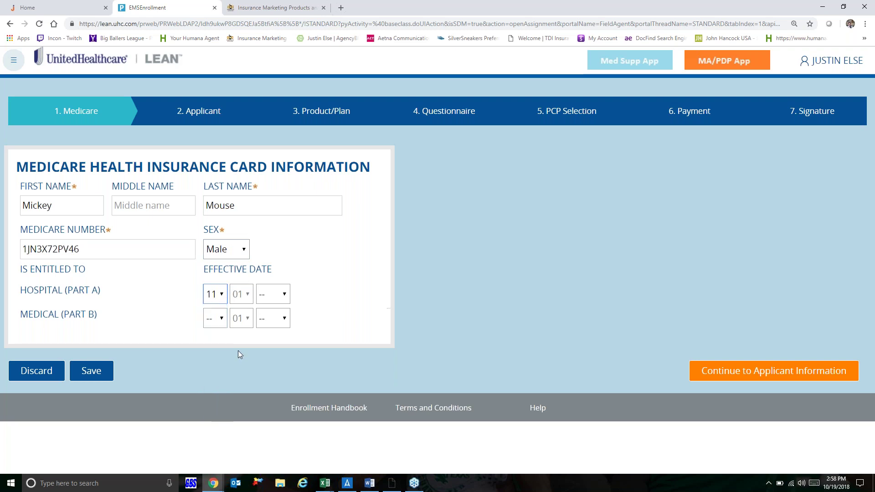
pyautogui.click(285, 301)
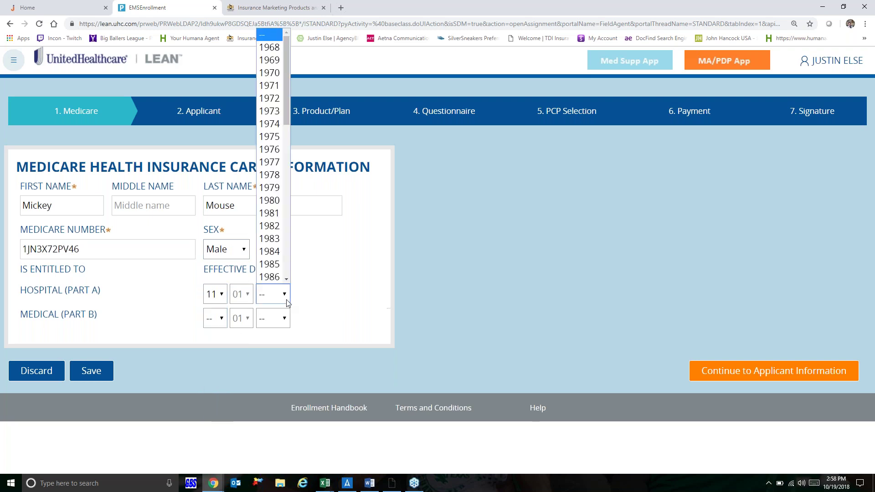
pyautogui.scroll(-10, 287, 273)
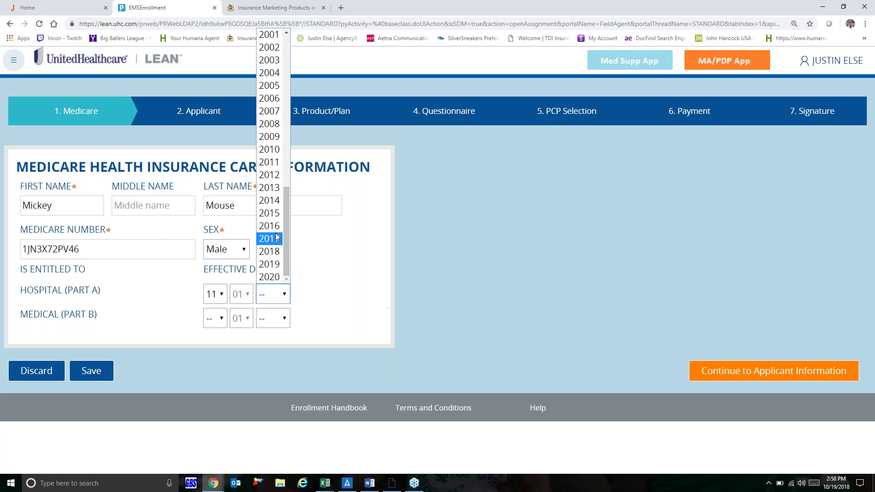
pyautogui.click(272, 191)
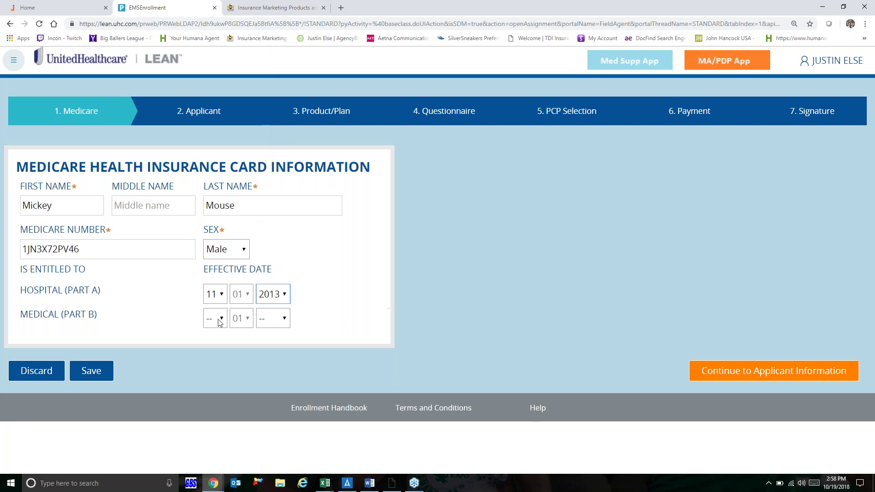
pyautogui.click(221, 318)
pyautogui.click(221, 288)
pyautogui.click(273, 319)
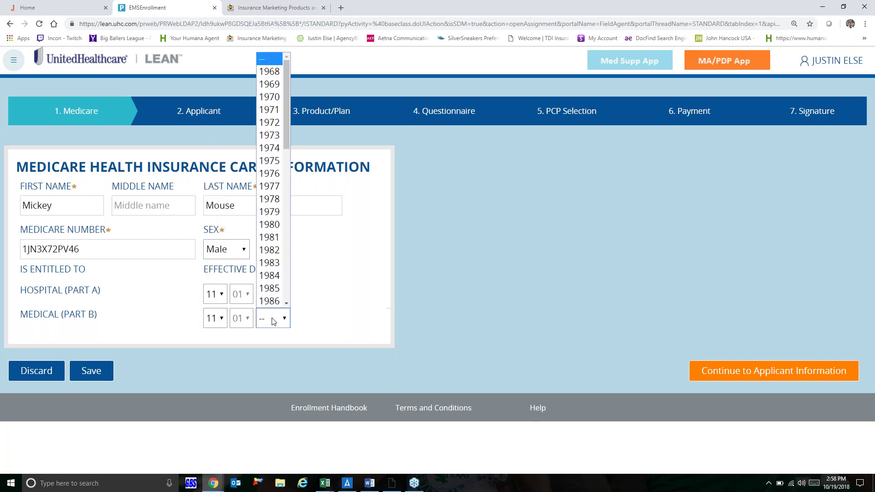
pyautogui.scroll(-3, 285, 301)
pyautogui.scroll(-7, 285, 299)
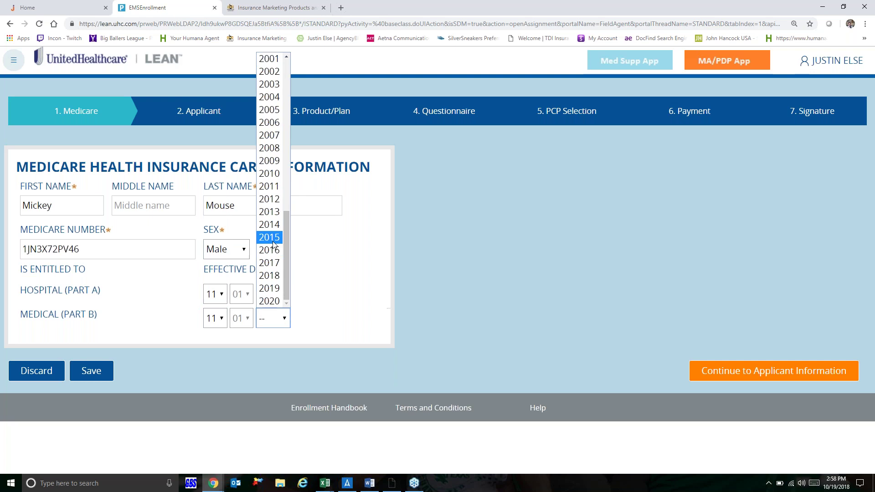
pyautogui.click(272, 212)
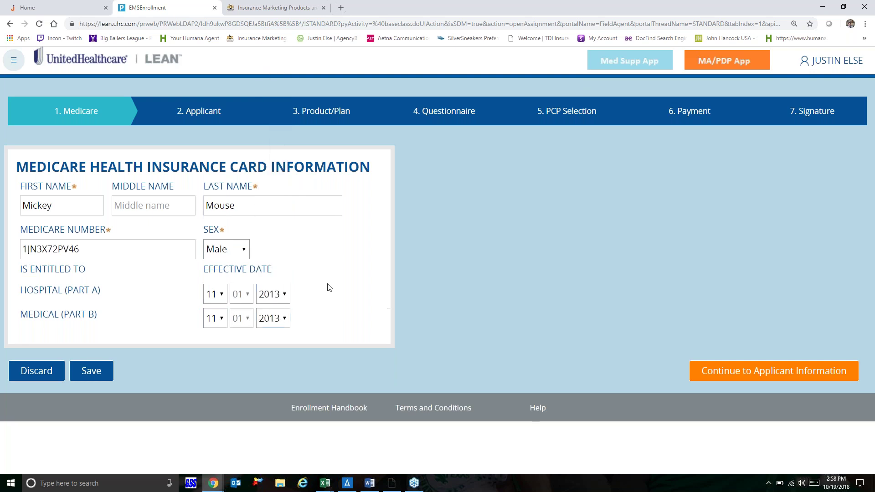
pyautogui.click(789, 377)
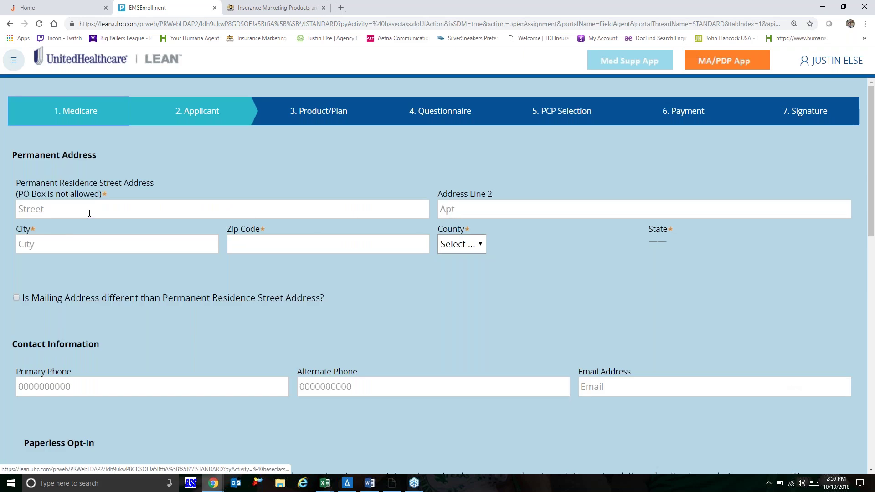
# Step: Fill in the permanent street address, city and zip code, and choose Denton county
pyautogui.click(89, 214)
pyautogui.click(90, 213)
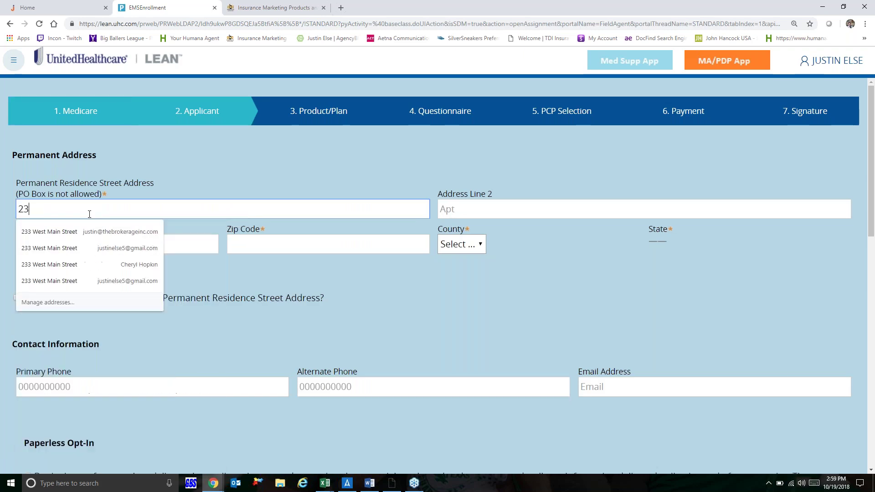
pyautogui.press('Tab')
pyautogui.press('Tab')
pyautogui.write('L')
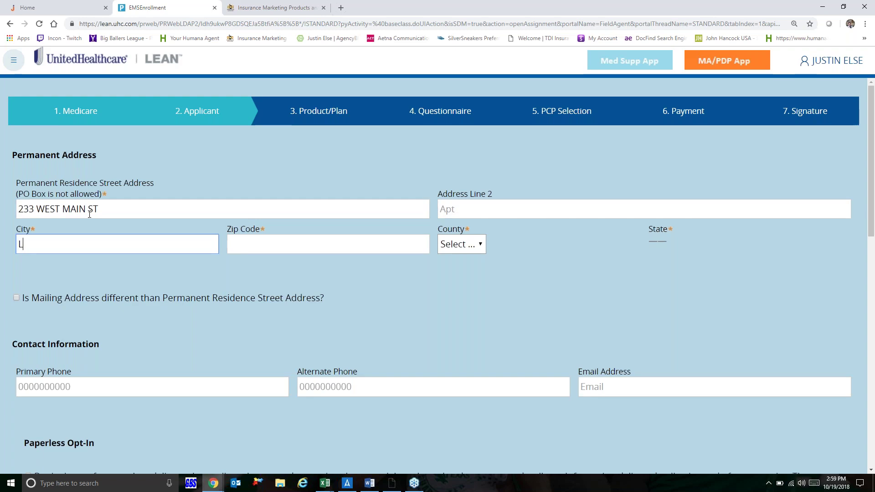
pyautogui.write('ewisvilee')
pyautogui.press('BackSpace')
pyautogui.press('BackSpace')
pyautogui.press('BackSpace')
pyautogui.press('BackSpace')
pyautogui.press('BackSpace')
pyautogui.write('ville')
pyautogui.press('Tab')
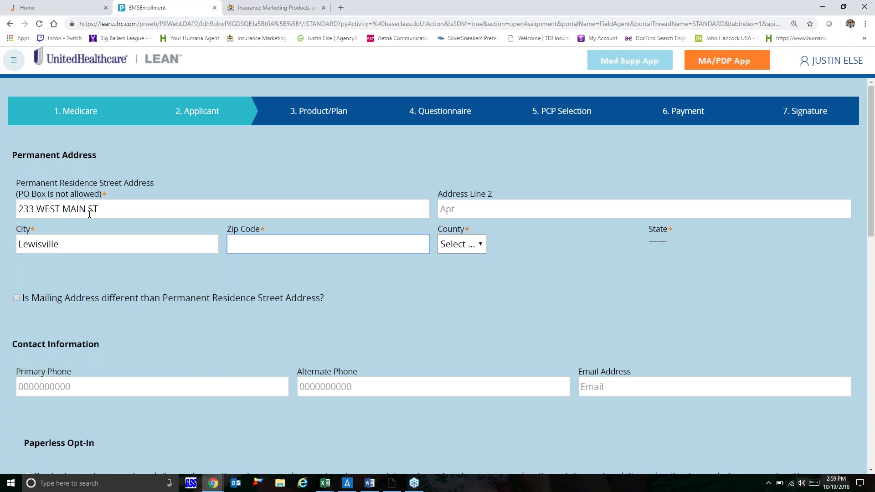
pyautogui.write('75057')
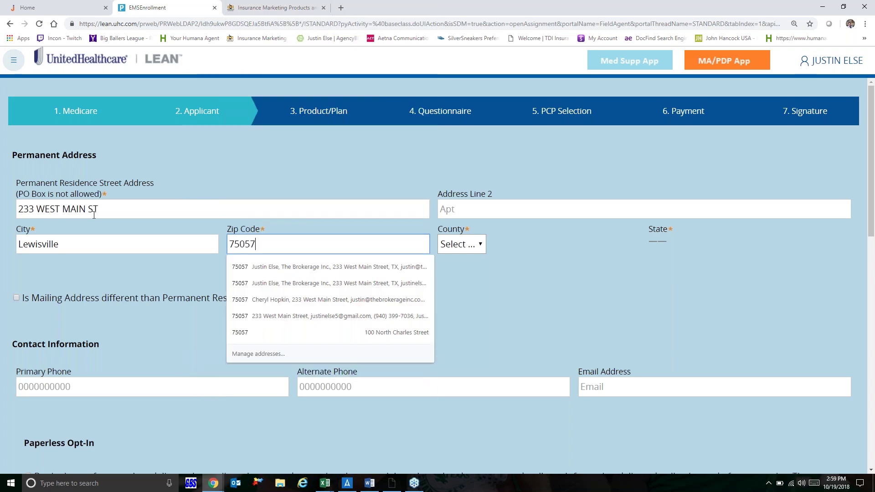
pyautogui.press('Tab')
pyautogui.click(483, 247)
pyautogui.click(477, 275)
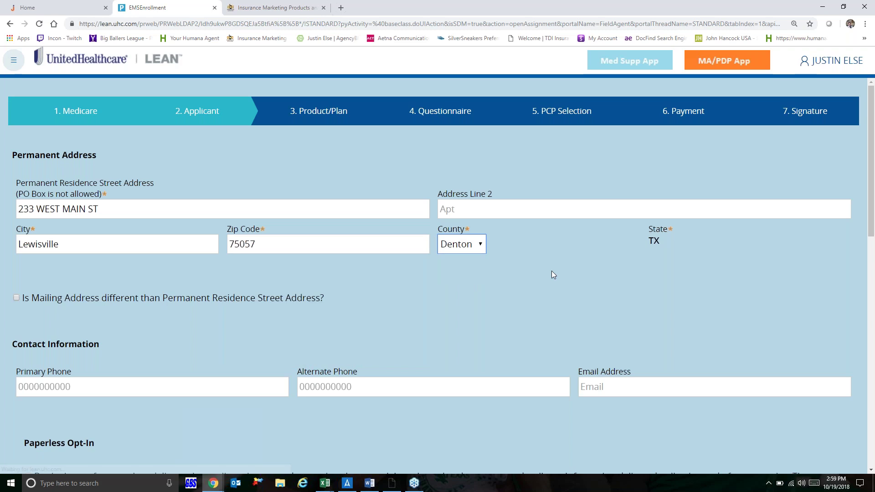
# Step: Enter the applicant's primary phone number
pyautogui.scroll(-4, 552, 272)
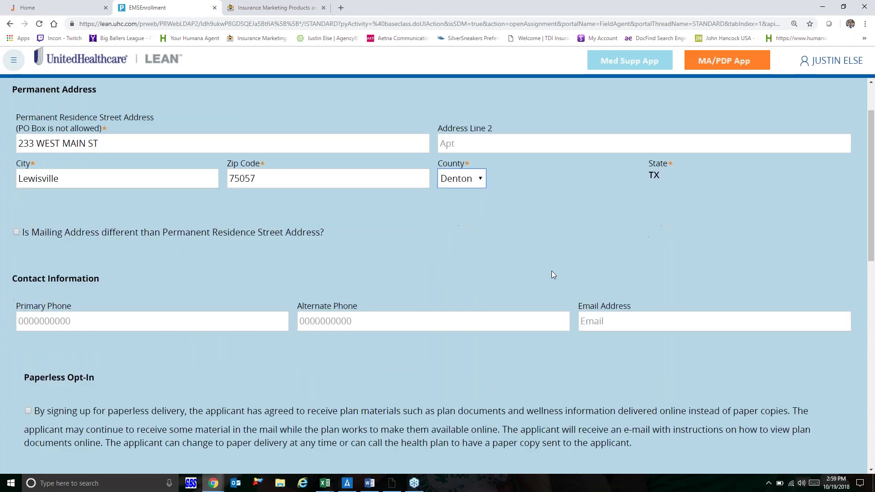
pyautogui.scroll(-2, 551, 272)
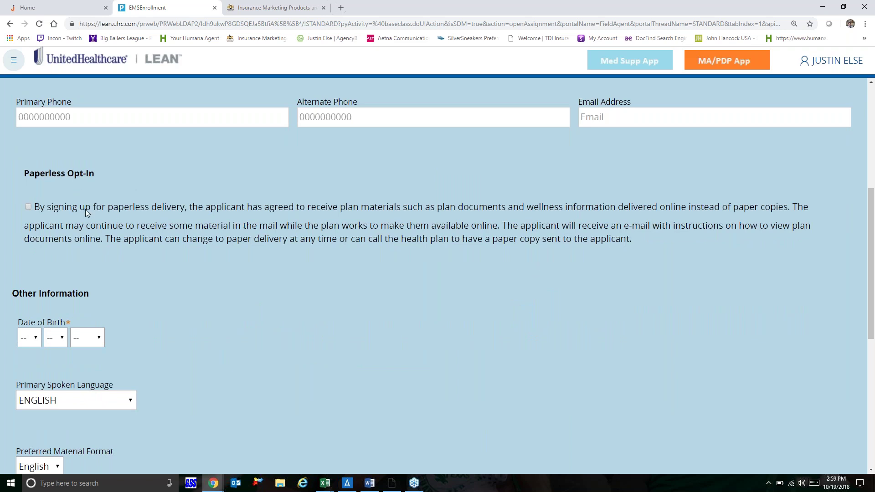
pyautogui.scroll(3, 86, 209)
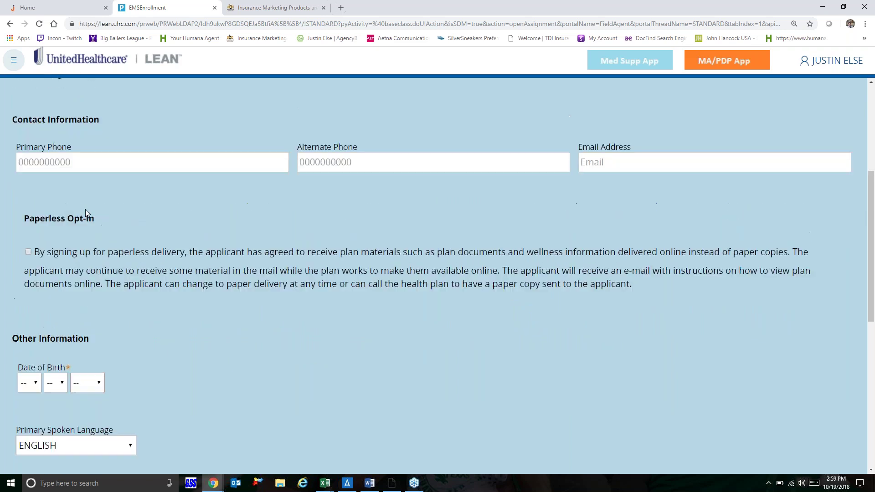
pyautogui.click(59, 237)
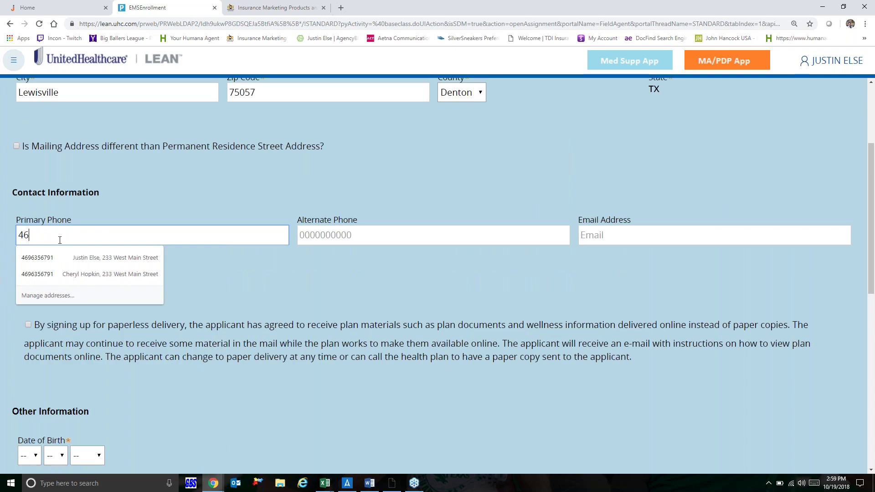
pyautogui.press('Tab')
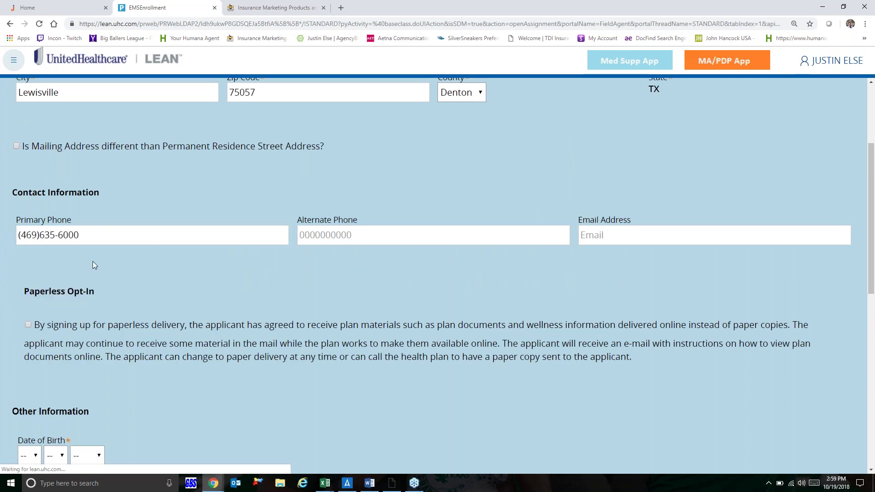
pyautogui.scroll(-2, 92, 261)
pyautogui.click(35, 326)
pyautogui.click(25, 294)
pyautogui.click(62, 328)
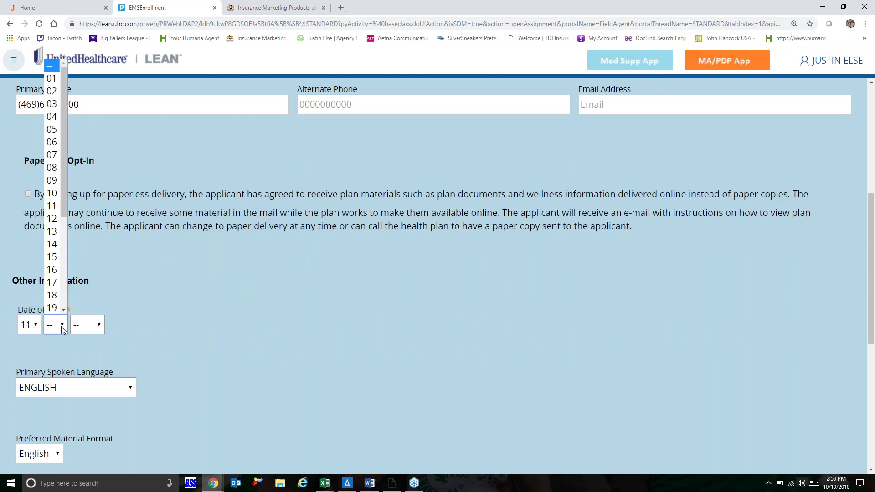
pyautogui.click(52, 257)
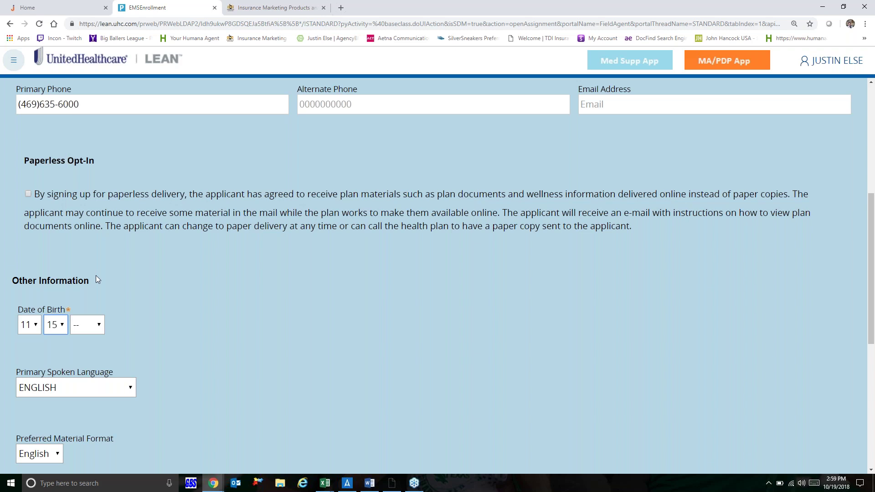
pyautogui.click(98, 325)
pyautogui.scroll(-10, 99, 302)
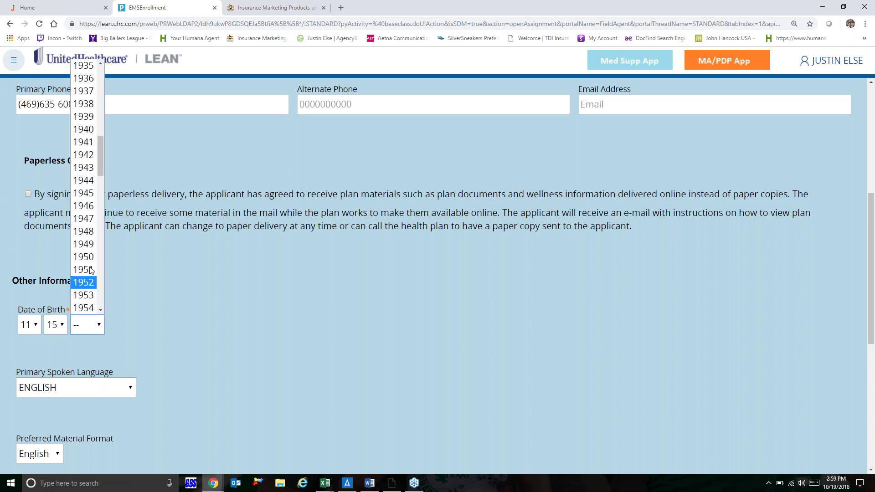
pyautogui.click(89, 257)
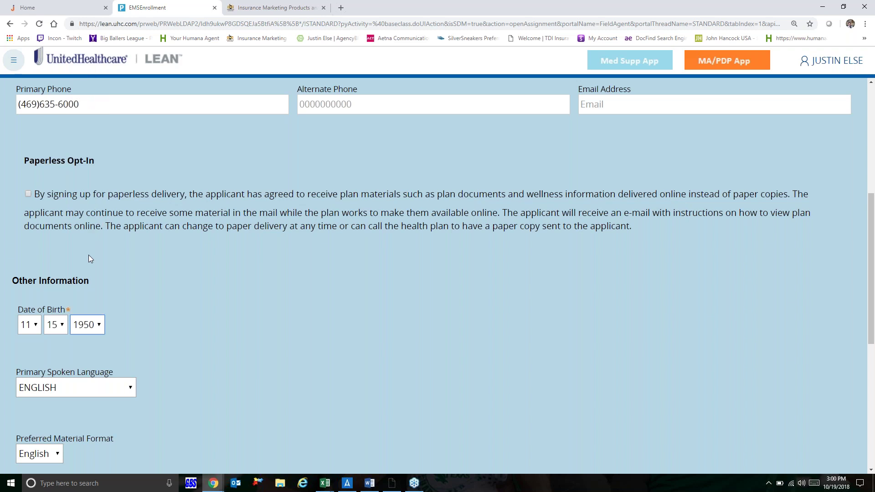
# Step: Keep Sales Initiative as Not Applicable and continue to Plan Selection
pyautogui.scroll(-4, 90, 258)
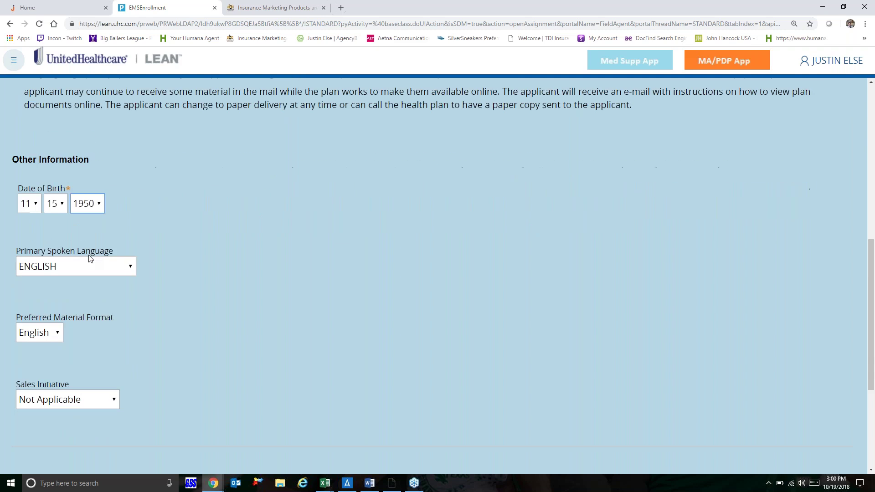
pyautogui.click(92, 333)
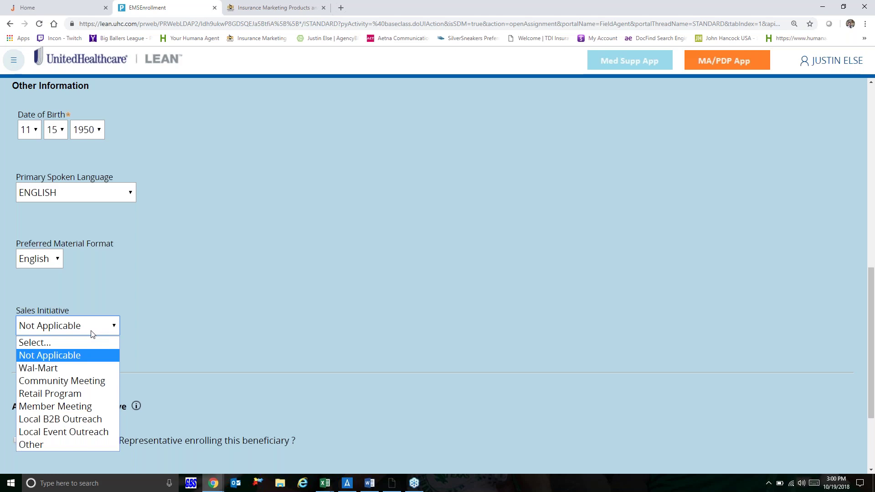
pyautogui.click(190, 335)
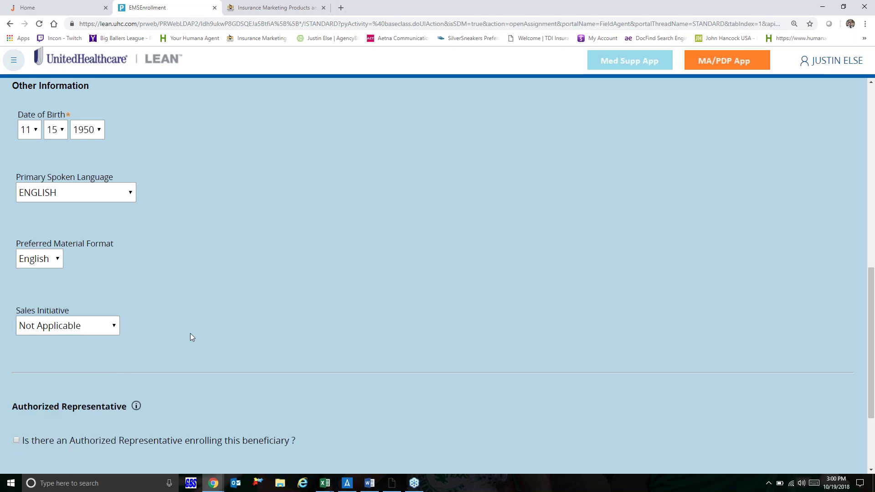
pyautogui.scroll(-3, 191, 332)
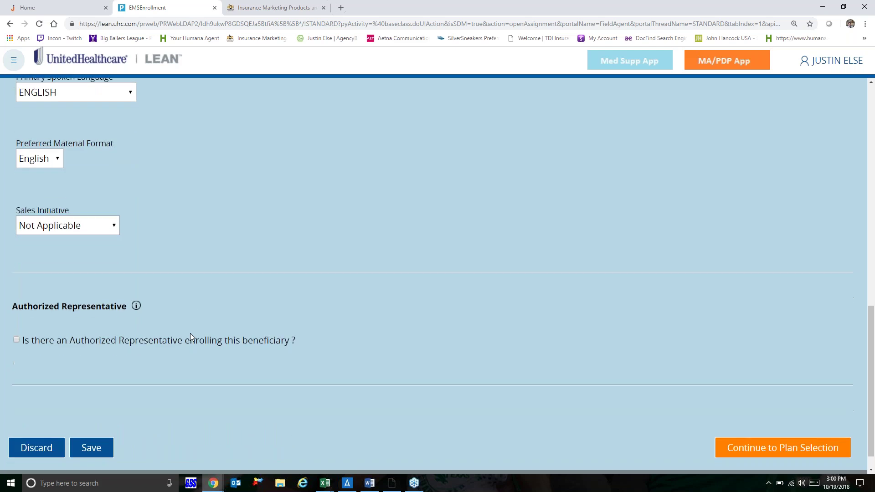
pyautogui.scroll(-1, 190, 333)
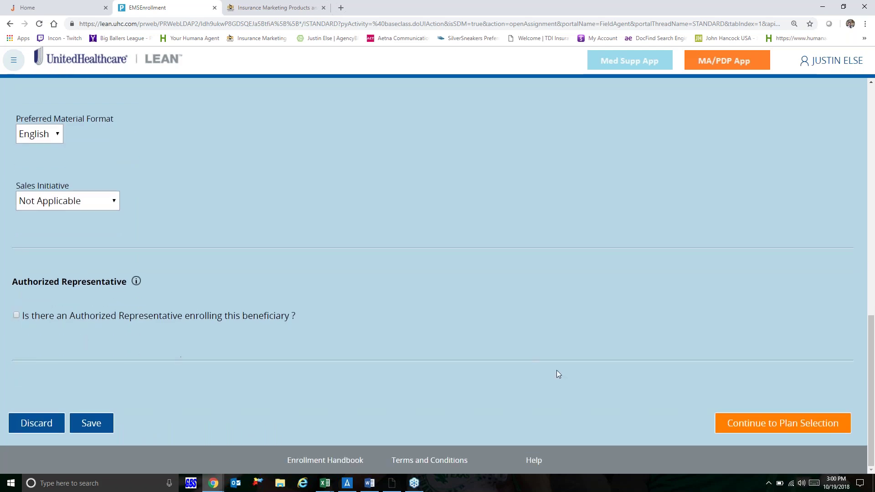
pyautogui.click(765, 423)
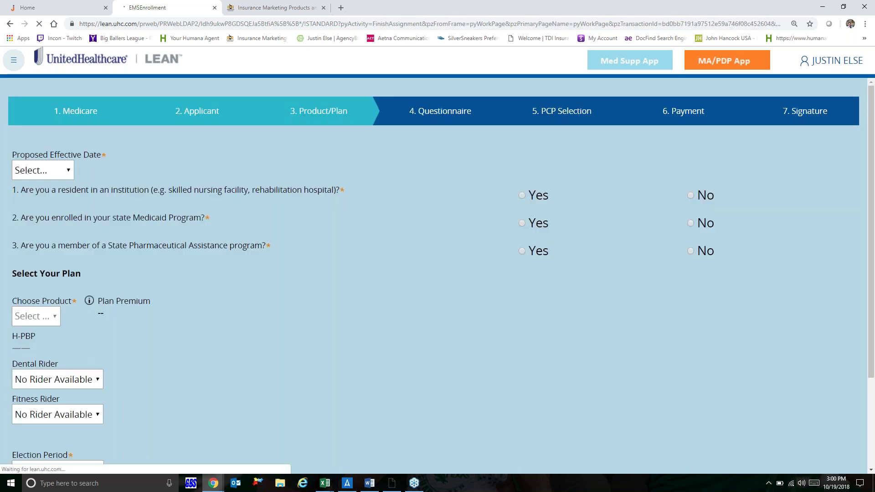
# Step: Set the proposed effective date to 01/01/2019 and answer No to all three eligibility questions
pyautogui.click(65, 174)
pyautogui.click(50, 223)
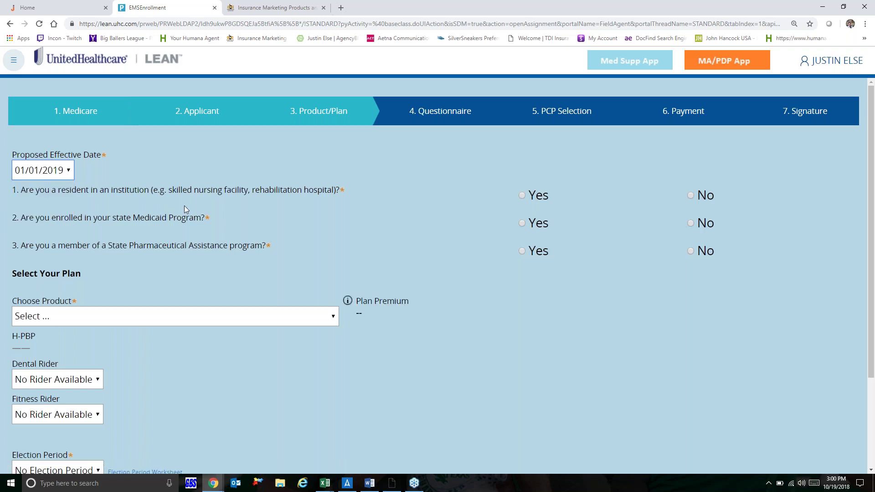
pyautogui.click(691, 197)
pyautogui.click(692, 223)
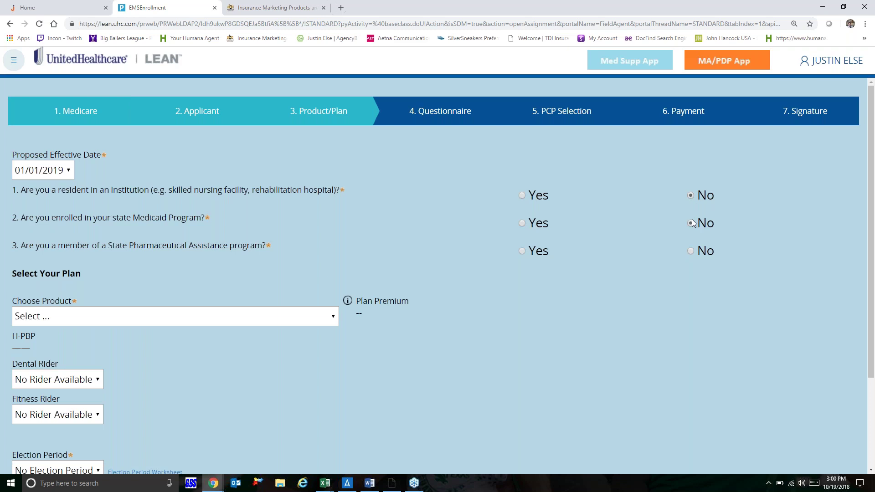
pyautogui.click(691, 251)
pyautogui.scroll(-1, 488, 411)
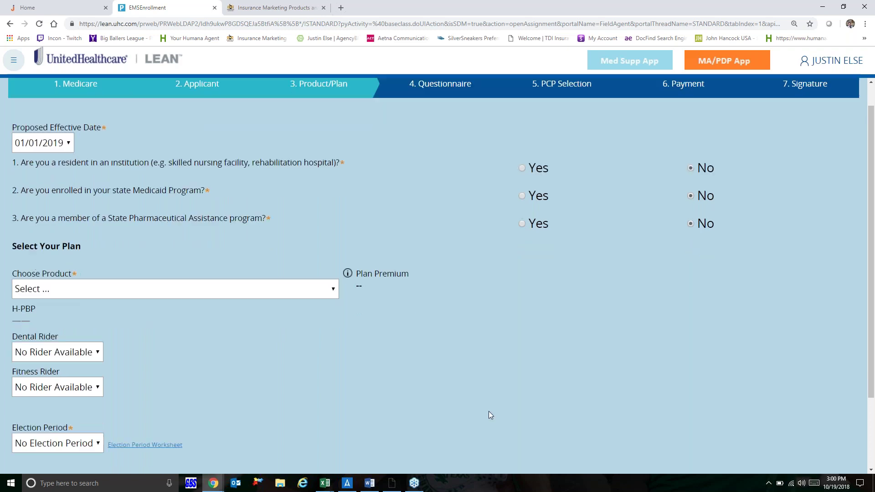
# Step: Choose AARP MedicareComplete SecureHorizons Plan 1 (HMO) with election period AEP, then continue
pyautogui.click(308, 272)
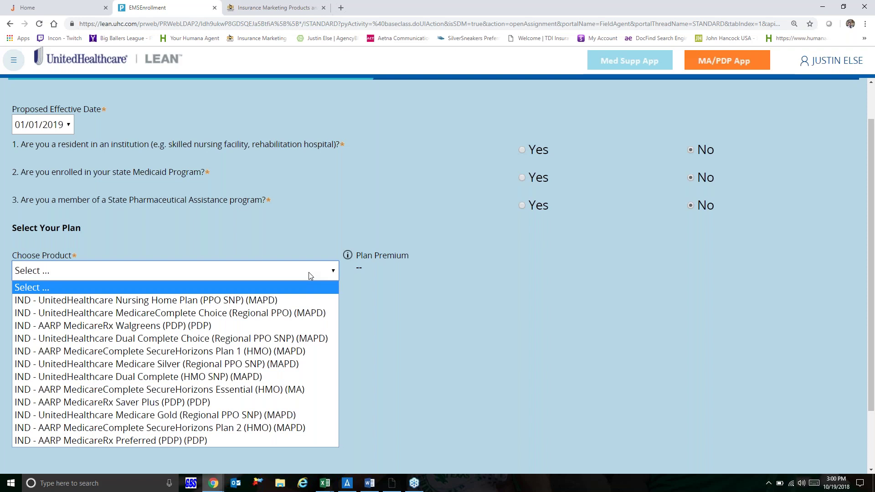
pyautogui.click(254, 355)
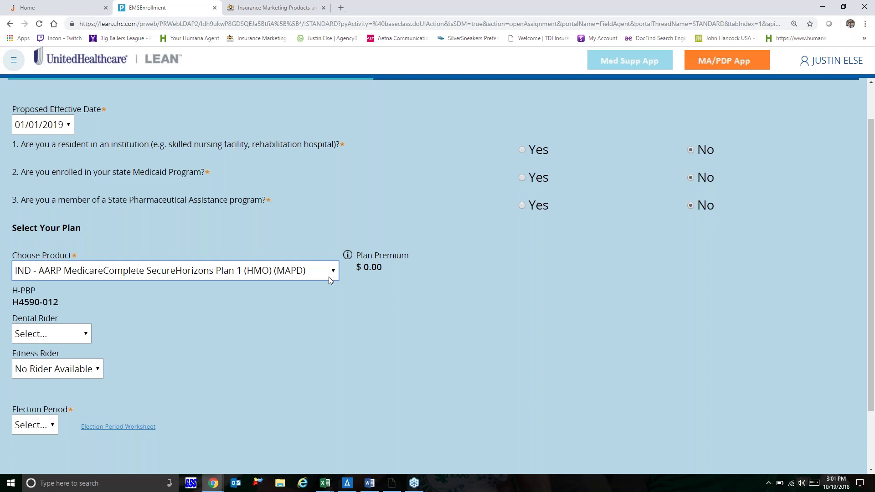
pyautogui.scroll(-2, 331, 279)
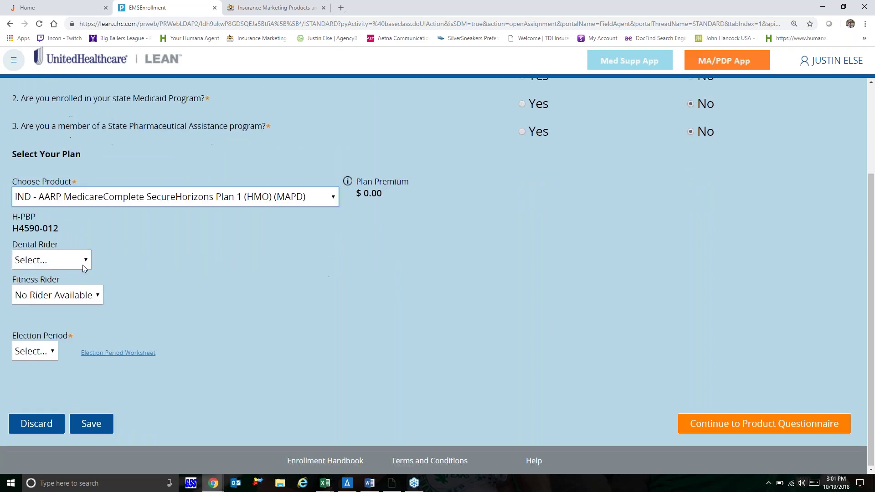
pyautogui.click(52, 356)
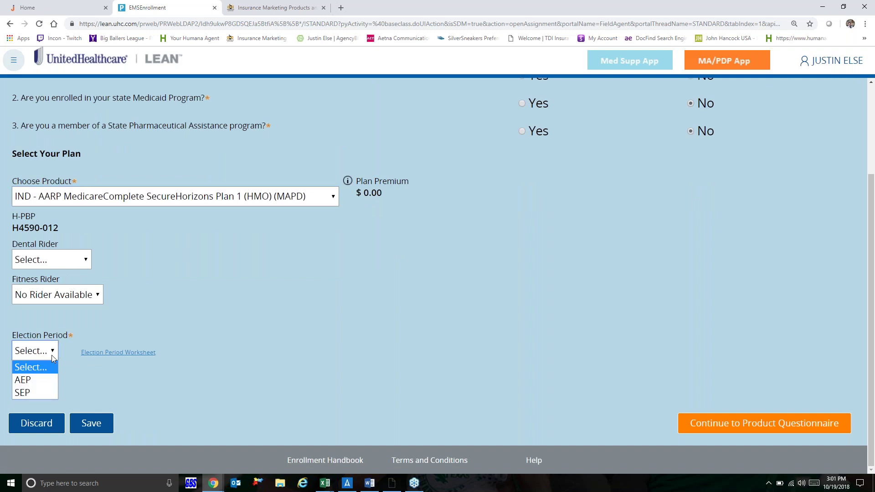
pyautogui.click(32, 379)
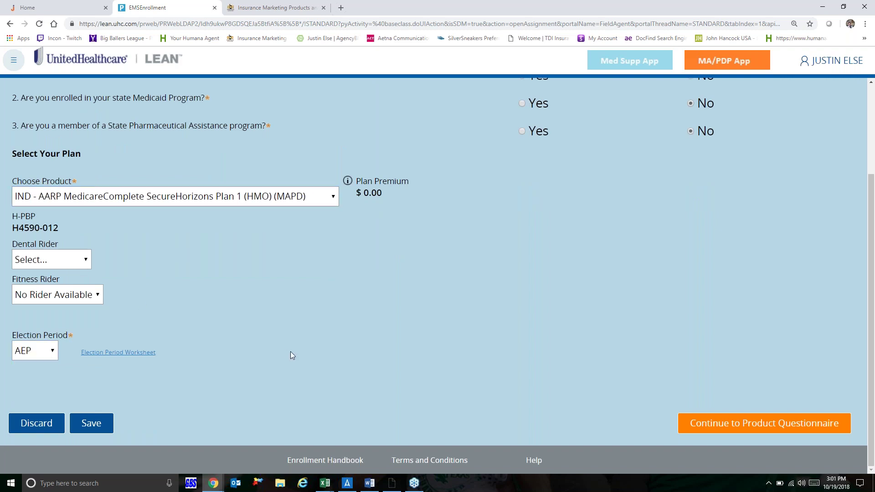
pyautogui.click(755, 427)
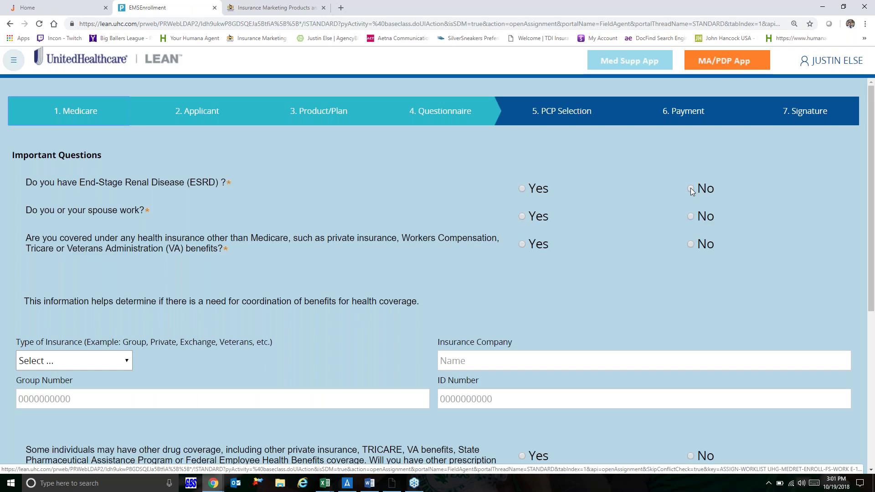
# Step: Answer No to ESRD, working, other insurance and other drug coverage, then continue to physician information
pyautogui.click(691, 189)
pyautogui.click(691, 217)
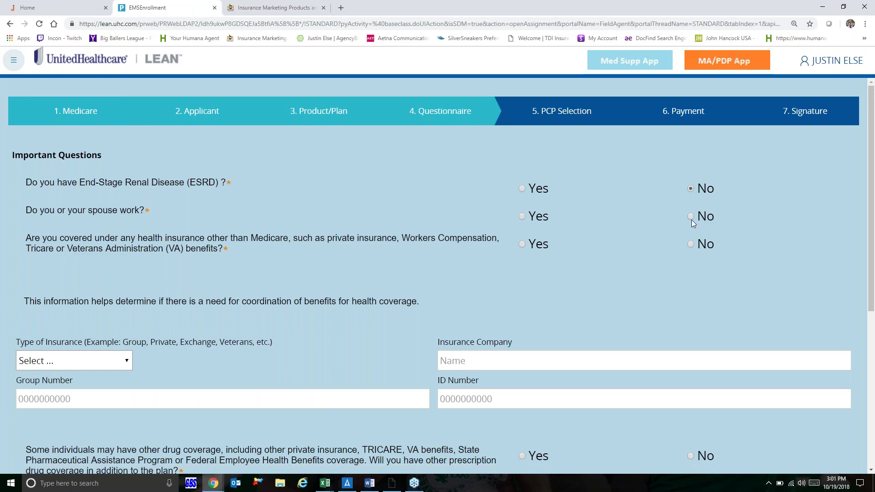
pyautogui.click(692, 245)
pyautogui.scroll(-5, 698, 281)
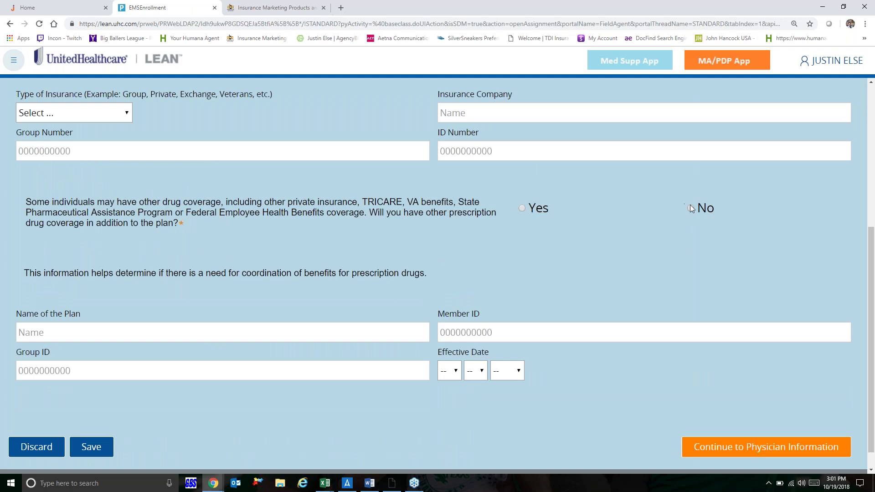
pyautogui.click(691, 208)
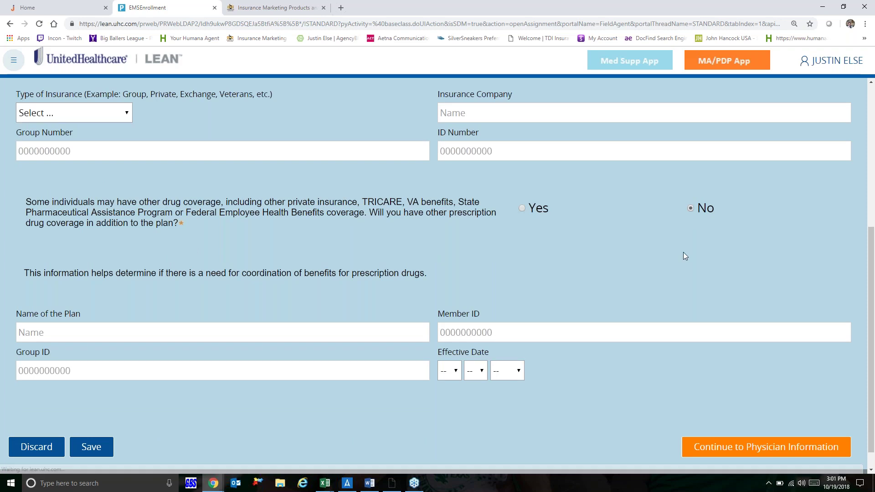
pyautogui.scroll(-1, 684, 275)
pyautogui.click(768, 429)
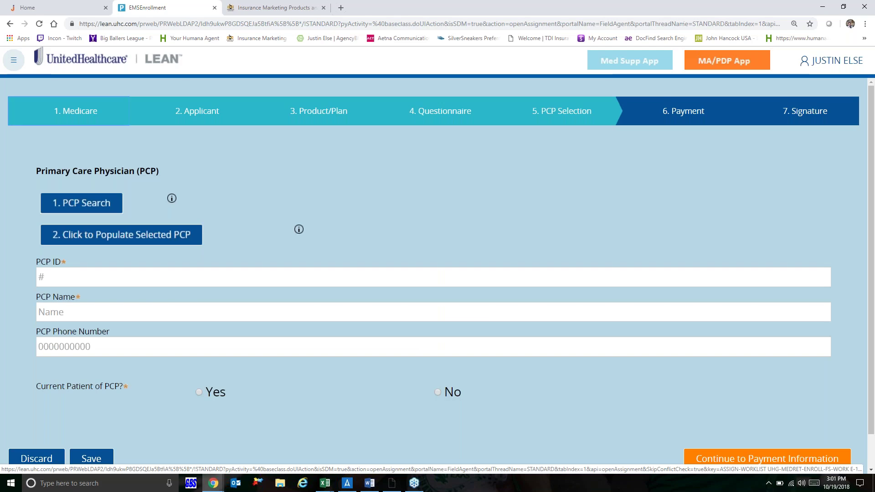
# Step: Enter the PCP ID, physician's name and phone, and mark the applicant as a current patient
pyautogui.scroll(-1, 405, 297)
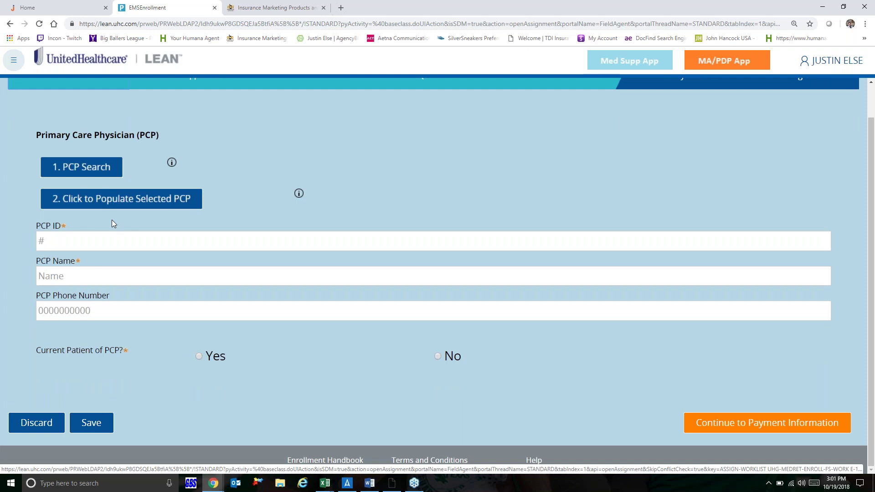
pyautogui.click(86, 242)
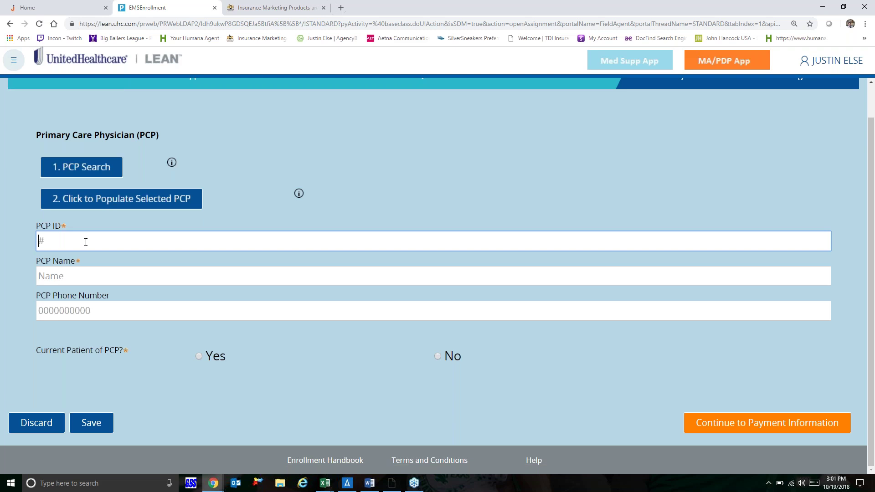
pyautogui.write('378447')
pyautogui.click(78, 271)
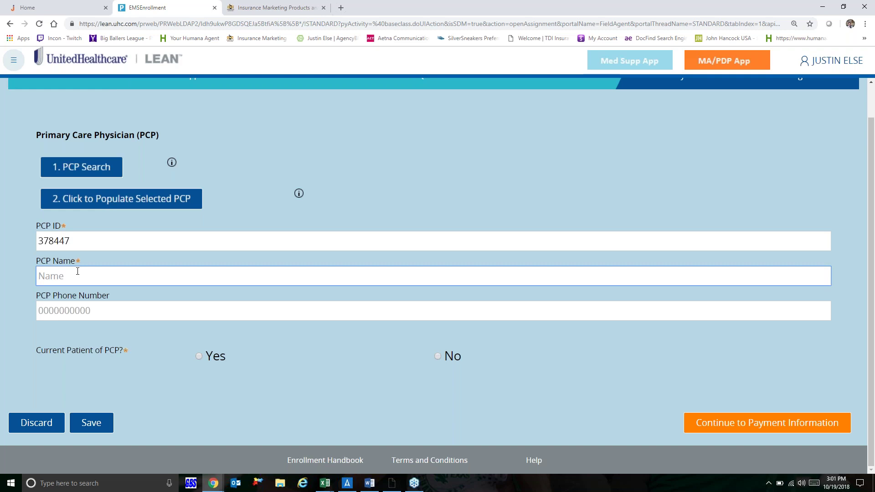
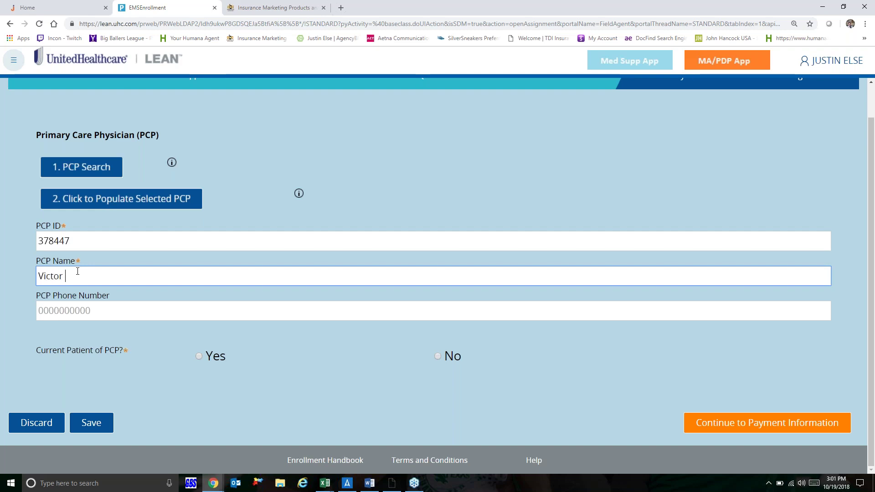
pyautogui.press('Tab')
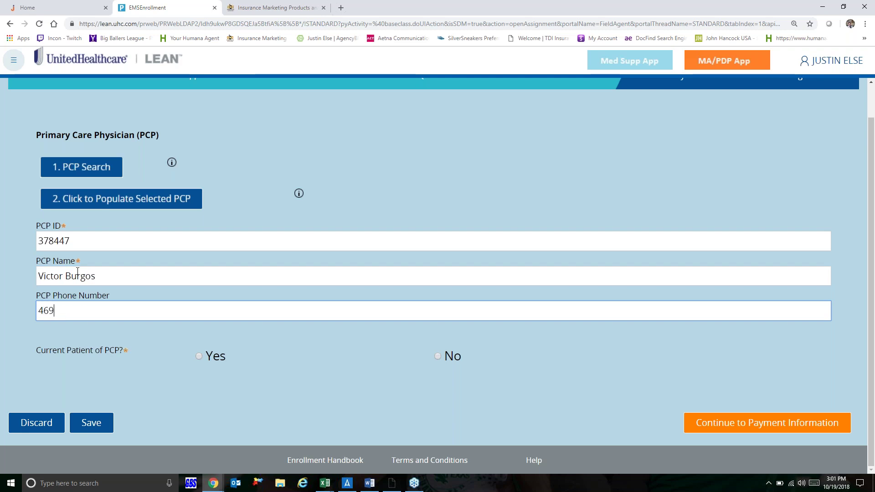
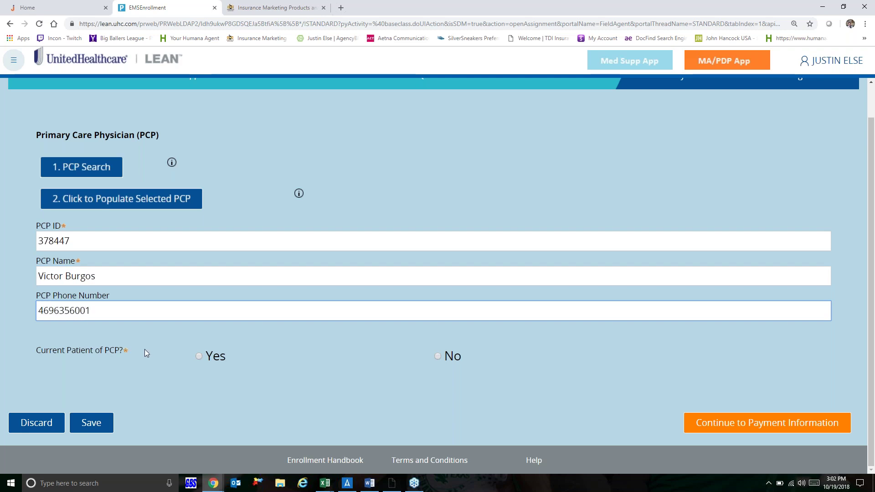
pyautogui.click(199, 356)
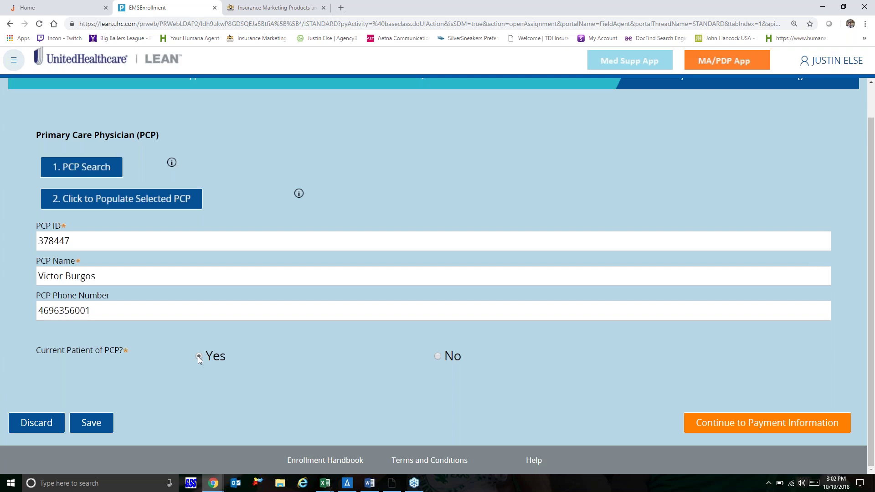
# Step: Correct the PCP ID to 10 digits after the error and continue to Payment
pyautogui.click(727, 423)
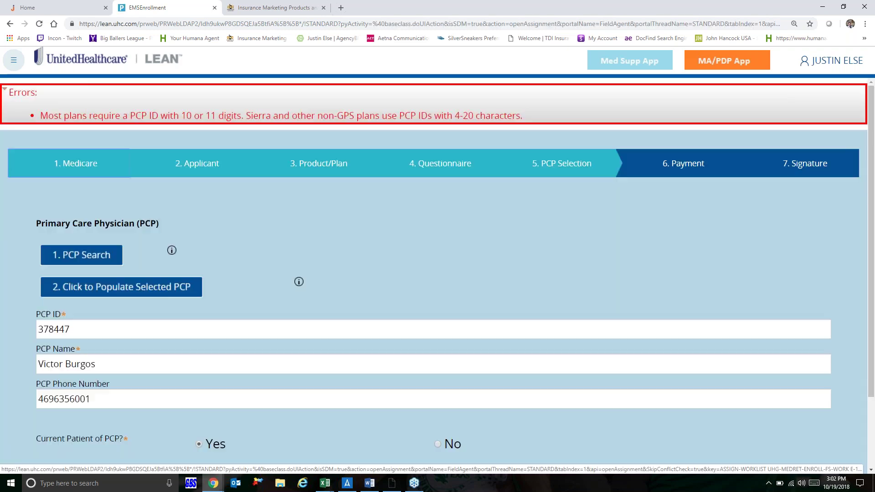
pyautogui.click(85, 328)
pyautogui.write('25')
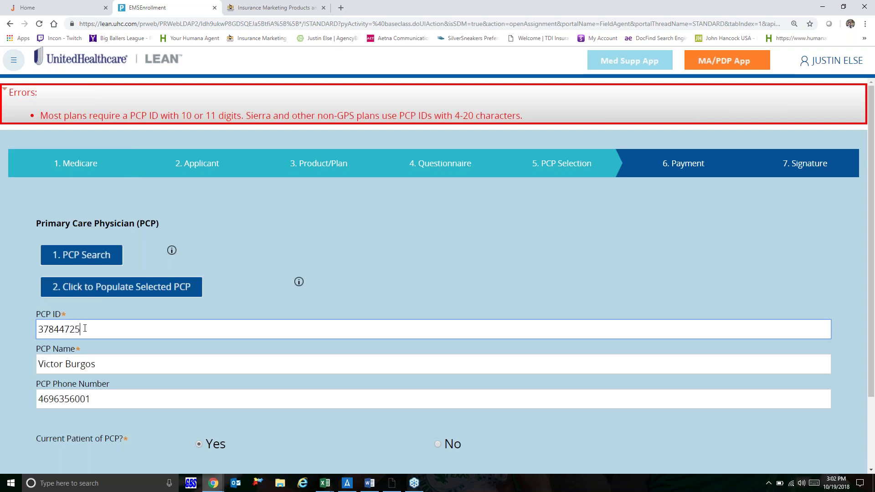
pyautogui.write('15')
pyautogui.click(477, 288)
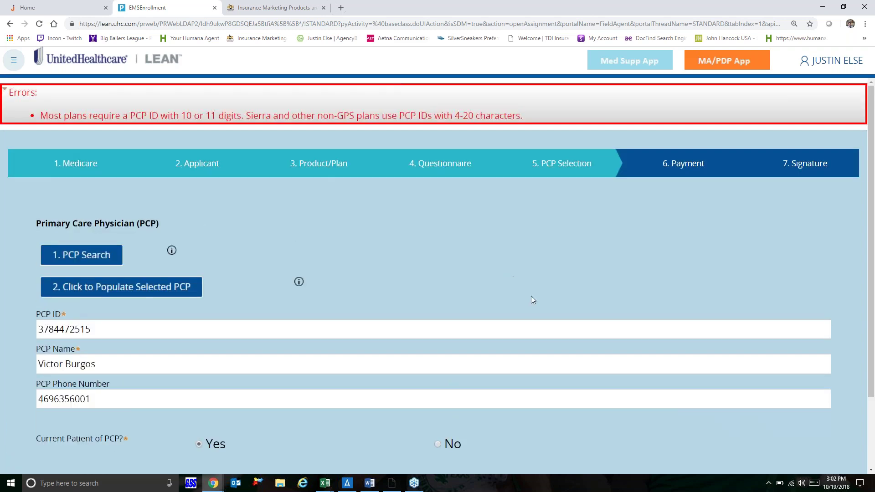
pyautogui.scroll(-1, 706, 423)
pyautogui.click(758, 458)
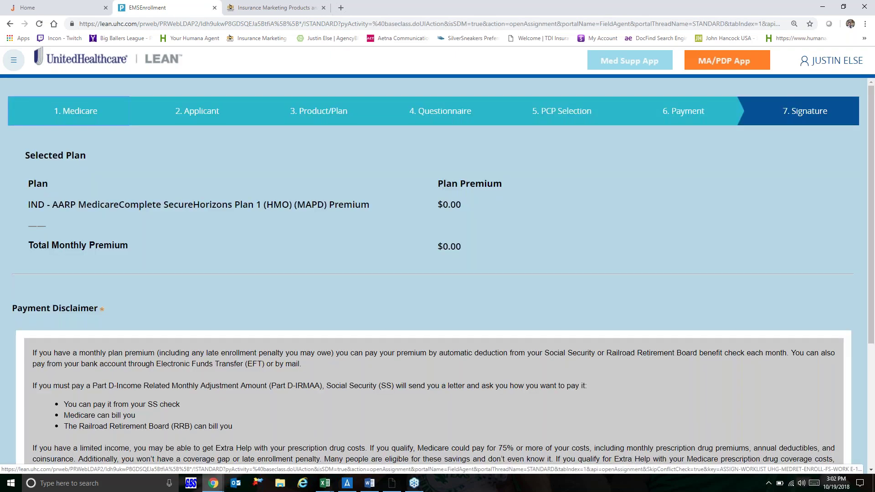
# Step: Accept the premium disclaimer, pay via Social Security/RRB, and continue to Signature Options
pyautogui.scroll(-4, 752, 406)
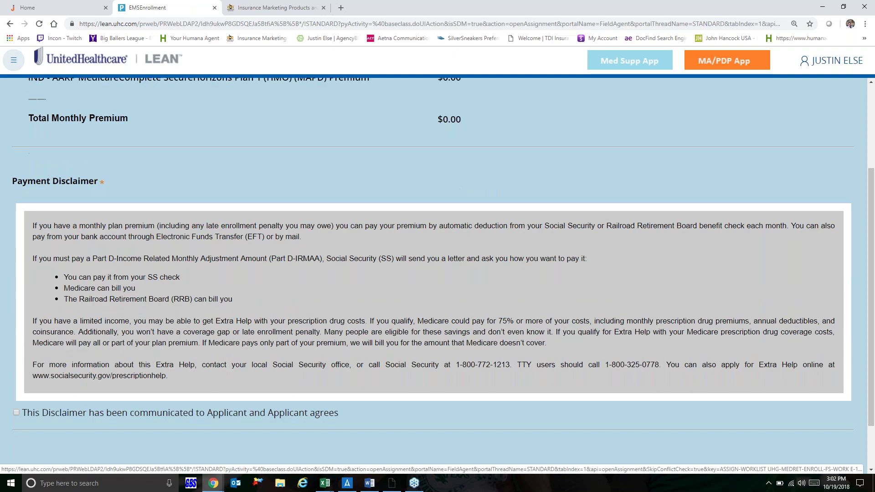
pyautogui.scroll(2, 752, 405)
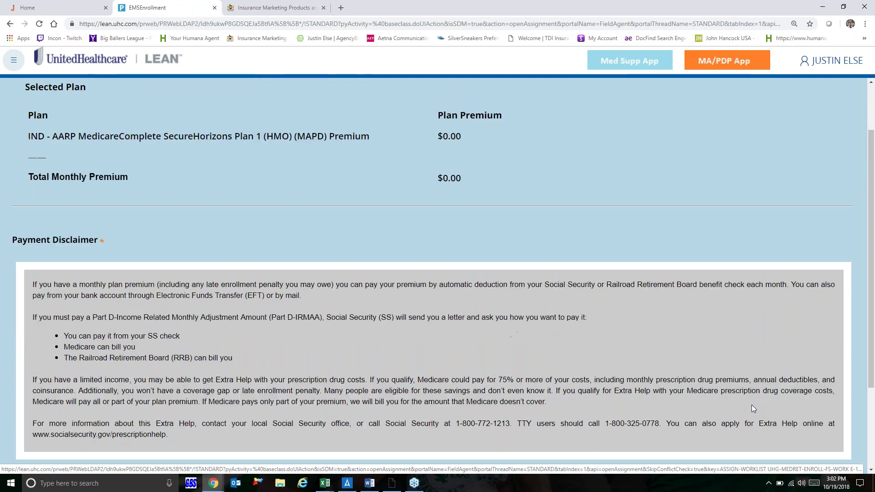
pyautogui.scroll(-3, 752, 406)
pyautogui.click(16, 351)
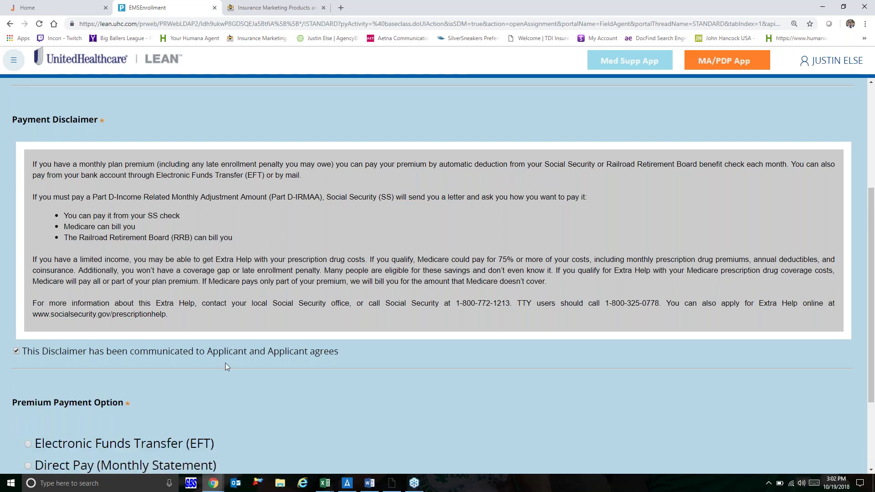
pyautogui.scroll(-3, 225, 363)
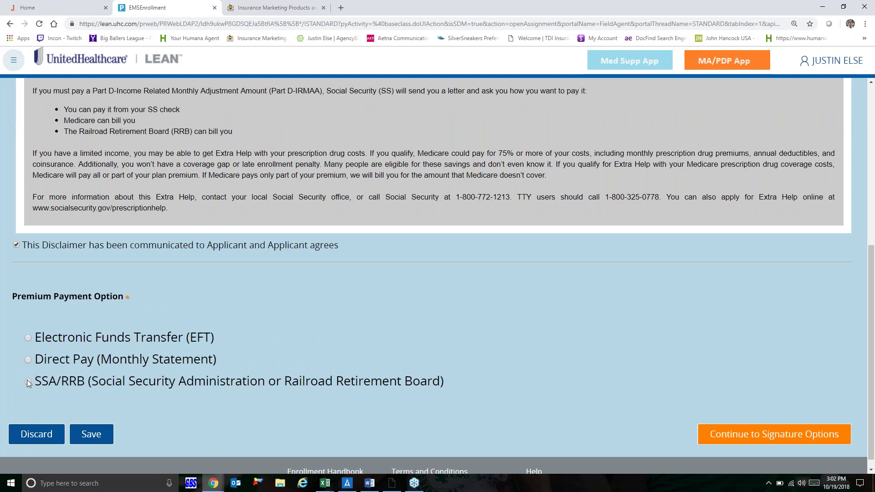
pyautogui.click(27, 382)
pyautogui.scroll(-3, 255, 420)
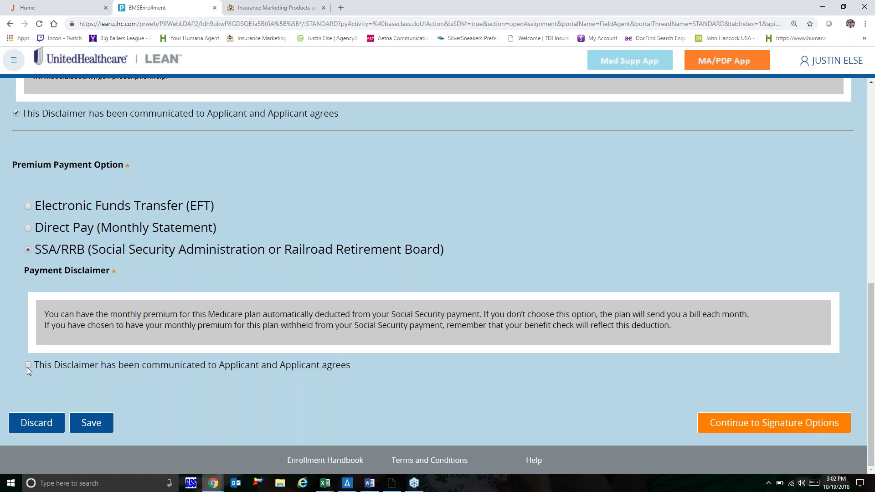
pyautogui.scroll(4, 27, 367)
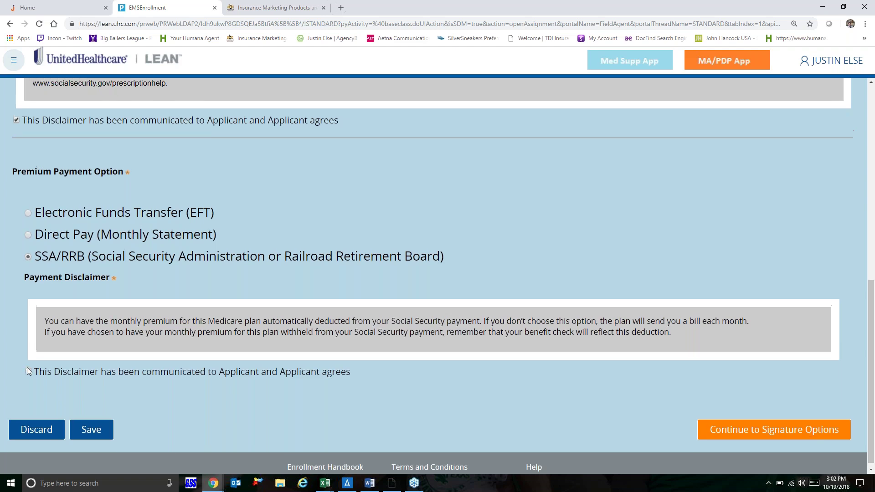
pyautogui.scroll(1, 27, 371)
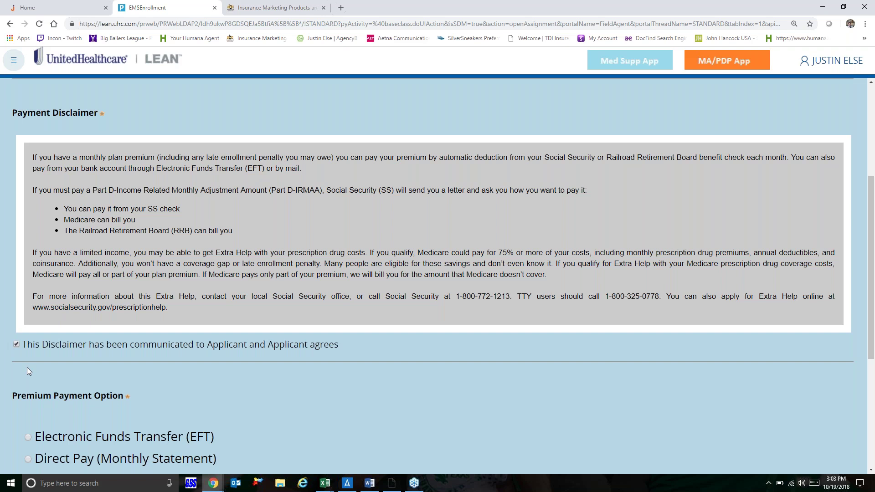
pyautogui.scroll(-2, 26, 368)
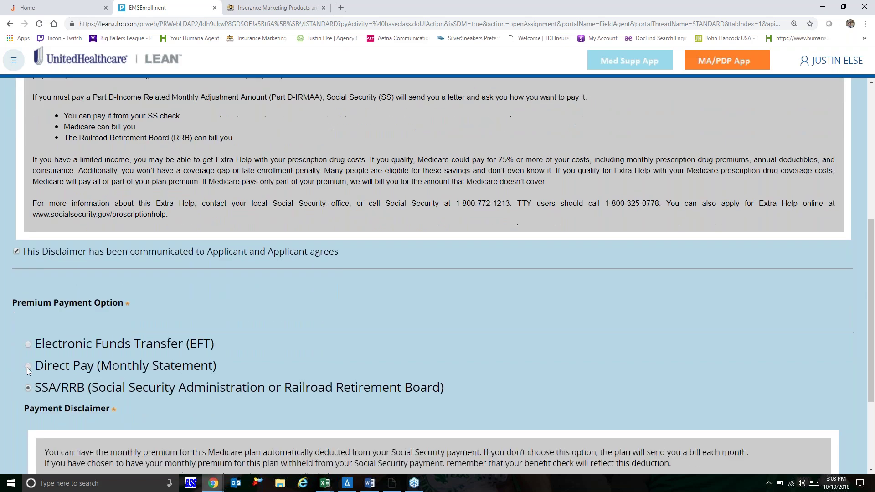
pyautogui.scroll(-3, 27, 368)
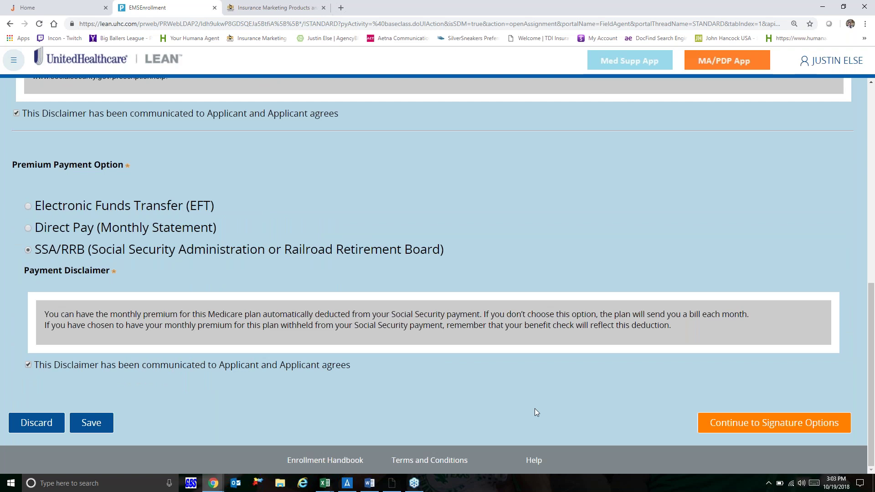
pyautogui.click(758, 424)
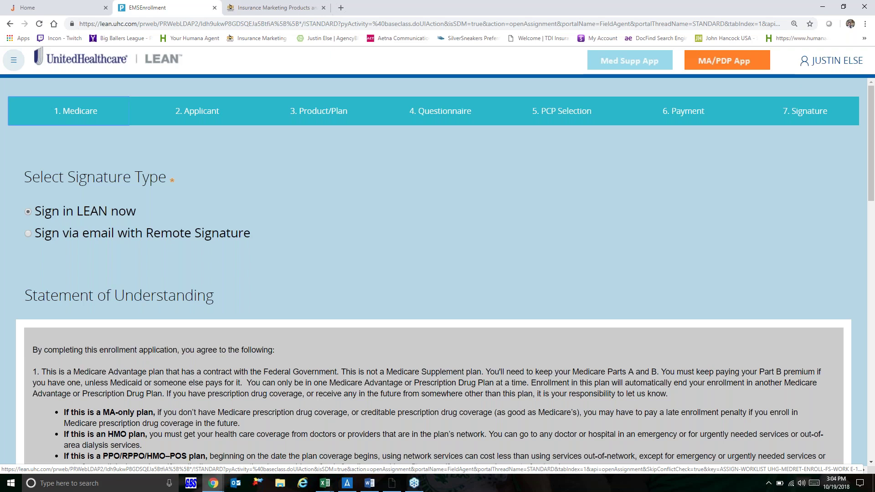
# Step: Review the remote email signature option, then return to signing in LEAN now
pyautogui.click(28, 234)
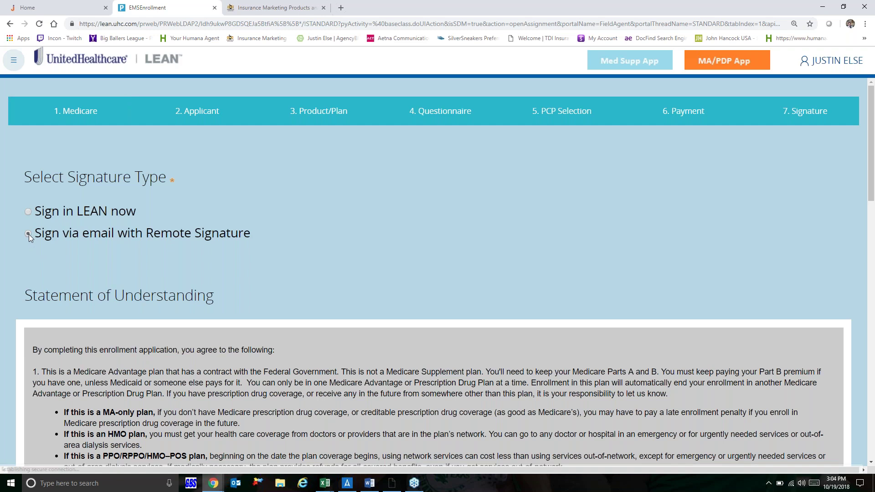
pyautogui.scroll(-7, 62, 273)
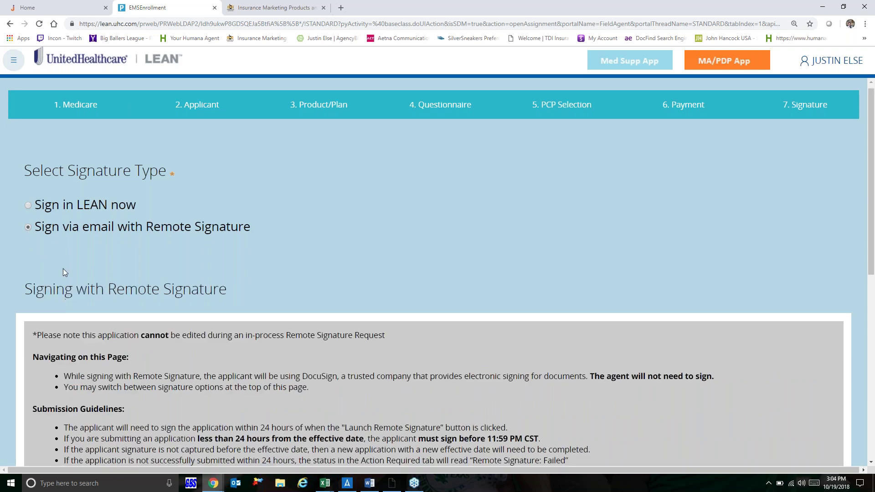
pyautogui.scroll(-2, 233, 298)
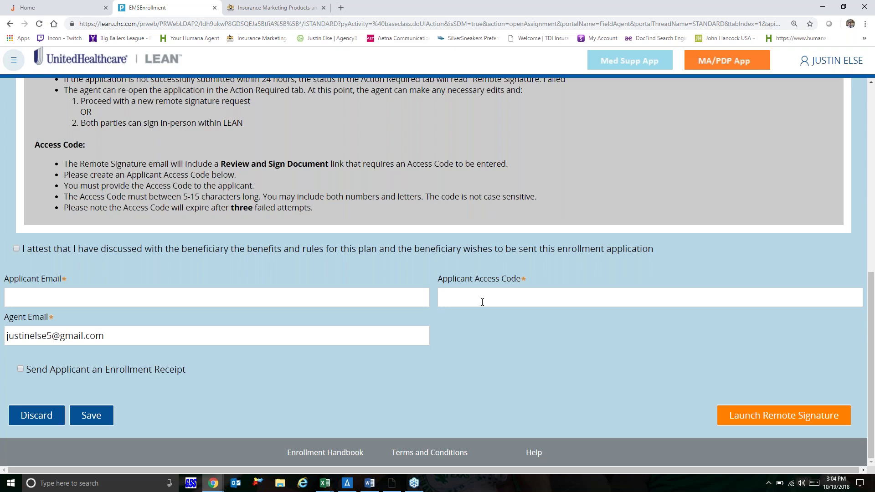
pyautogui.scroll(8, 482, 302)
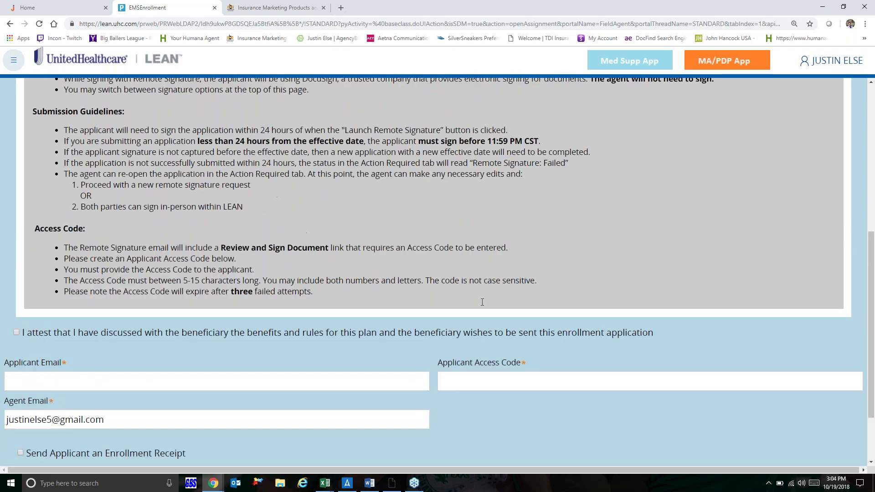
pyautogui.scroll(1, 28, 212)
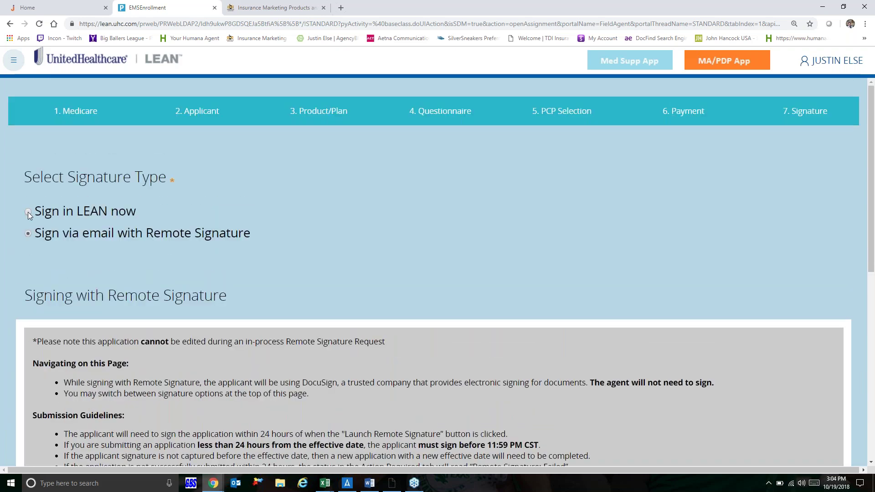
pyautogui.click(29, 212)
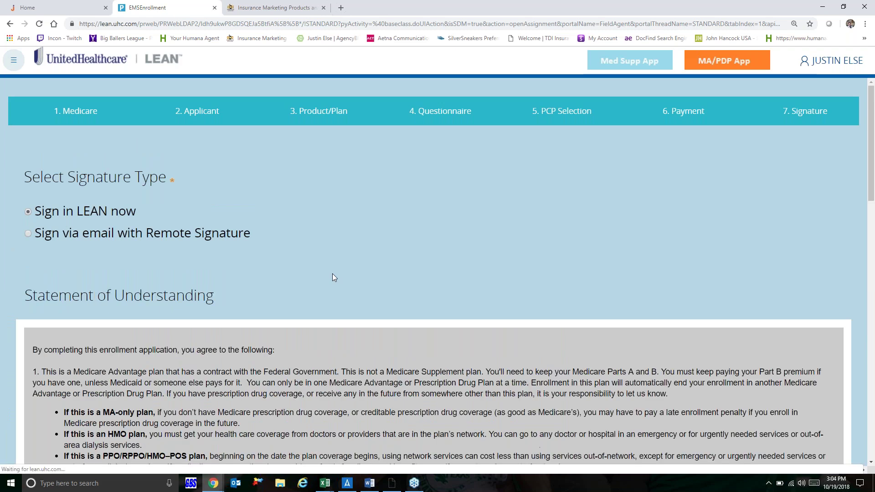
# Step: Draw and accept the beneficiary's signature, dated 10/19/2018
pyautogui.scroll(-1, 332, 274)
pyautogui.scroll(-6, 332, 274)
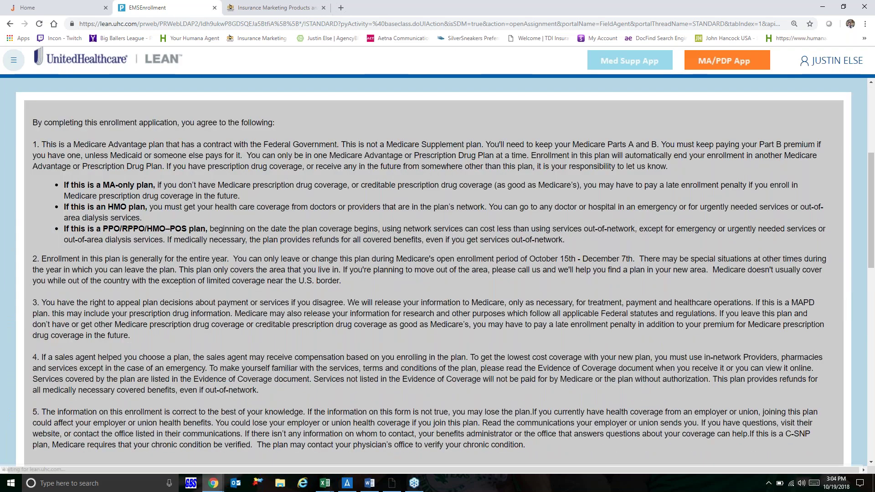
pyautogui.scroll(-6, 332, 273)
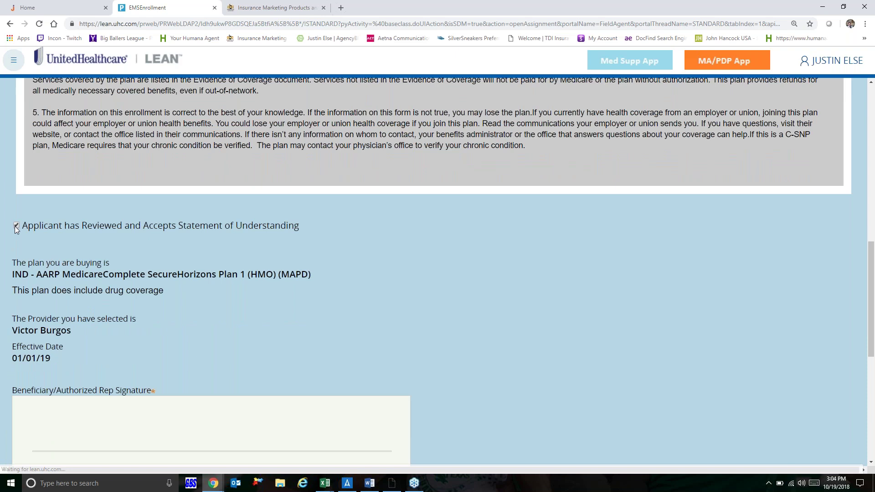
pyautogui.scroll(-7, 15, 228)
pyautogui.scroll(5, 14, 226)
pyautogui.scroll(-2, 50, 233)
pyautogui.moveTo(80, 239)
pyautogui.mouseDown()
pyautogui.moveTo(47, 236)
pyautogui.moveTo(129, 227)
pyautogui.moveTo(169, 240)
pyautogui.moveTo(286, 235)
pyautogui.mouseUp()
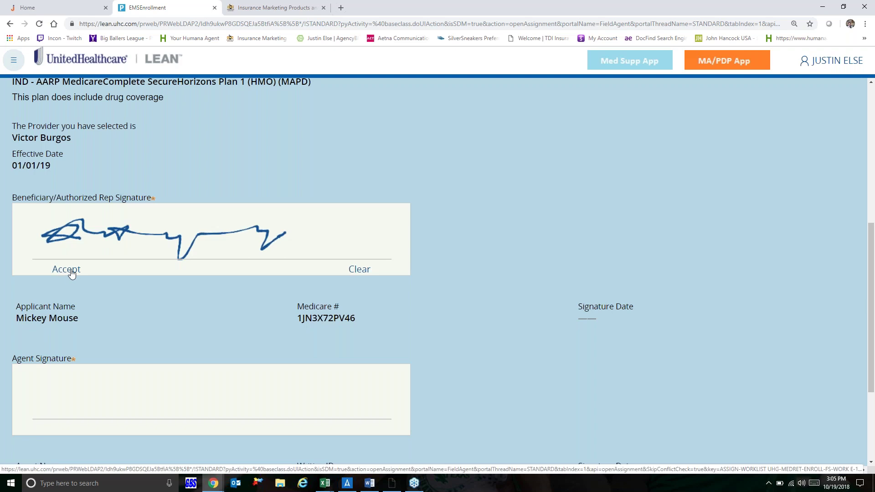
pyautogui.click(70, 270)
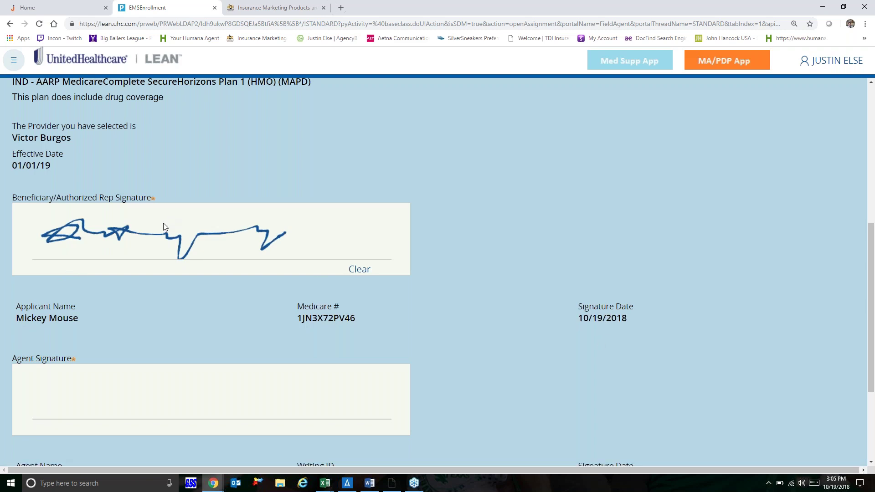
# Step: Draw and accept the agent's signature, also dated 10/19/2018
pyautogui.scroll(-3, 159, 254)
pyautogui.moveTo(78, 287)
pyautogui.mouseDown()
pyautogui.moveTo(106, 263)
pyautogui.moveTo(255, 288)
pyautogui.moveTo(300, 273)
pyautogui.moveTo(257, 289)
pyautogui.mouseUp()
pyautogui.click(65, 314)
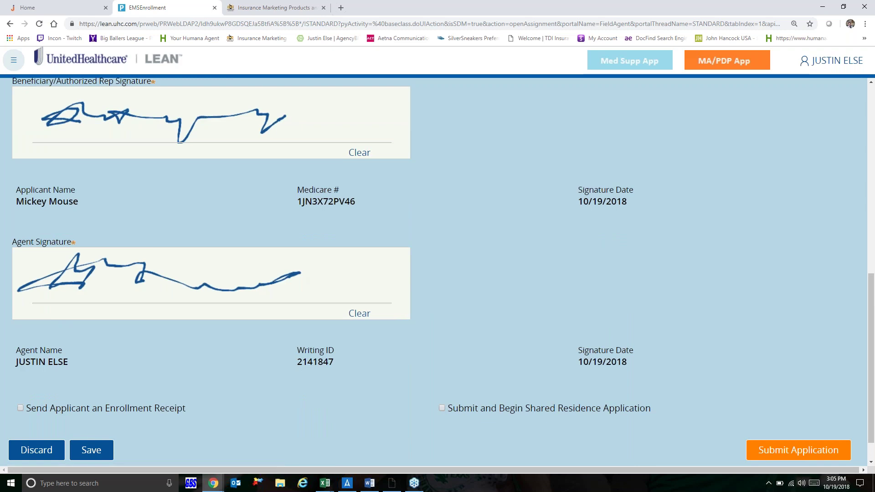
pyautogui.scroll(-1, 339, 406)
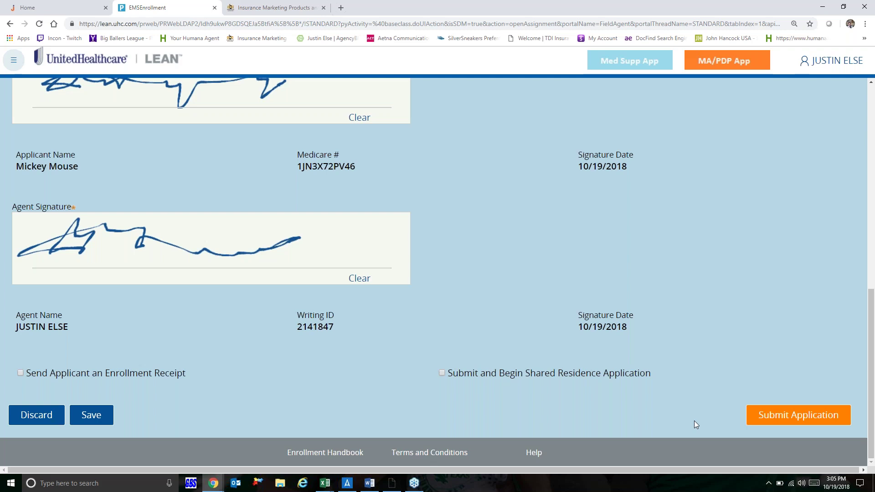
pyautogui.scroll(1, 694, 420)
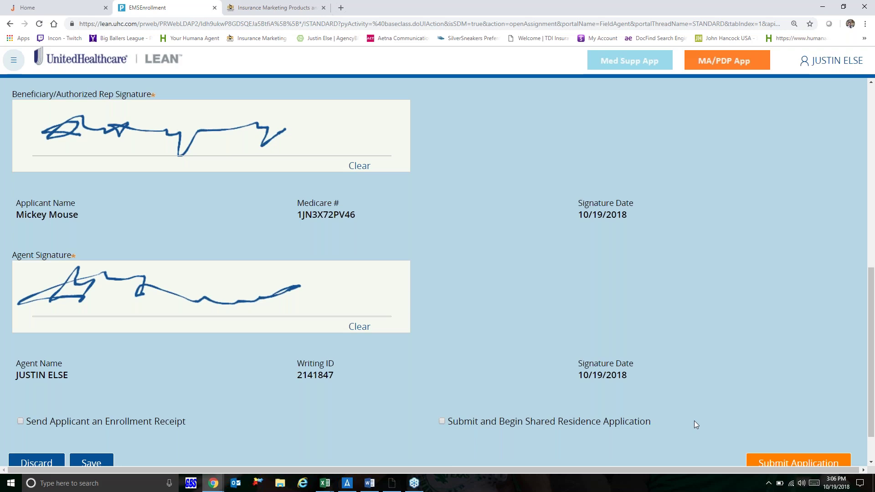
# Step: Return to the top of the signed LEAN application and switch to the Enrollment Hub window
pyautogui.scroll(1, 695, 424)
pyautogui.scroll(8, 695, 424)
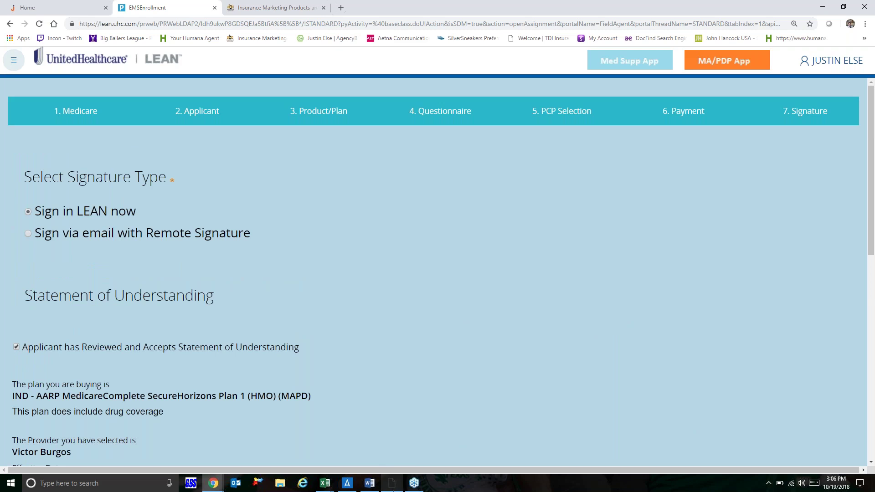
pyautogui.moveTo(393, 489)
pyautogui.click(392, 484)
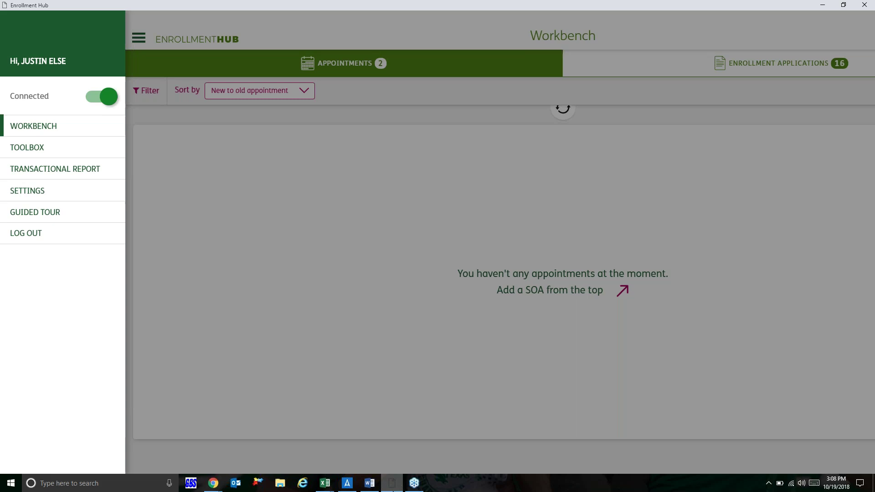
pyautogui.click(91, 101)
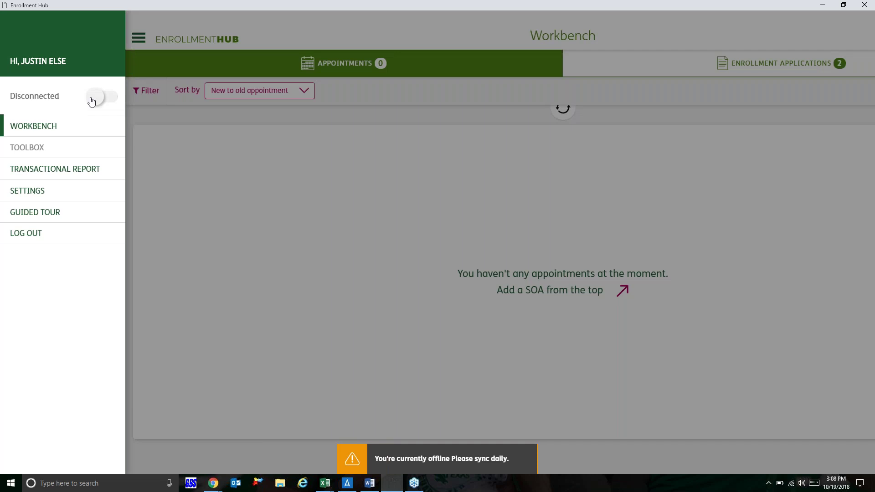
pyautogui.click(106, 97)
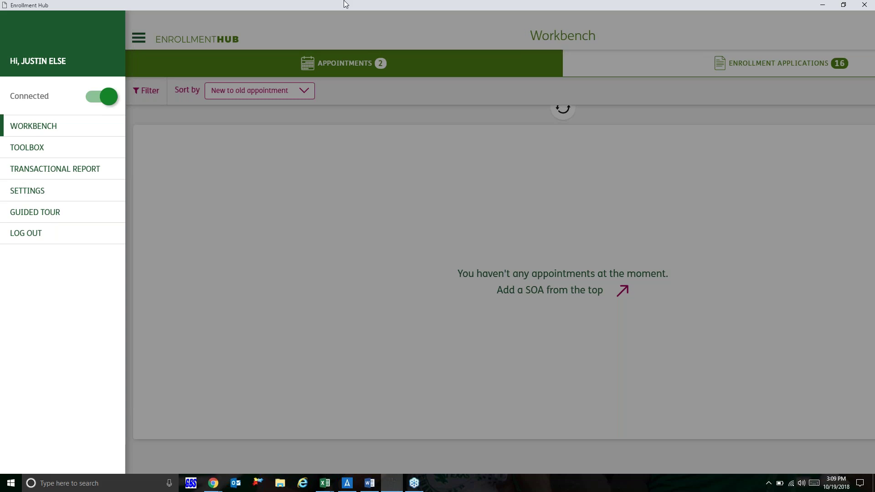
# Step: Close the side menu and start a new Scope of Appointment form with Add SOA
pyautogui.click(364, 20)
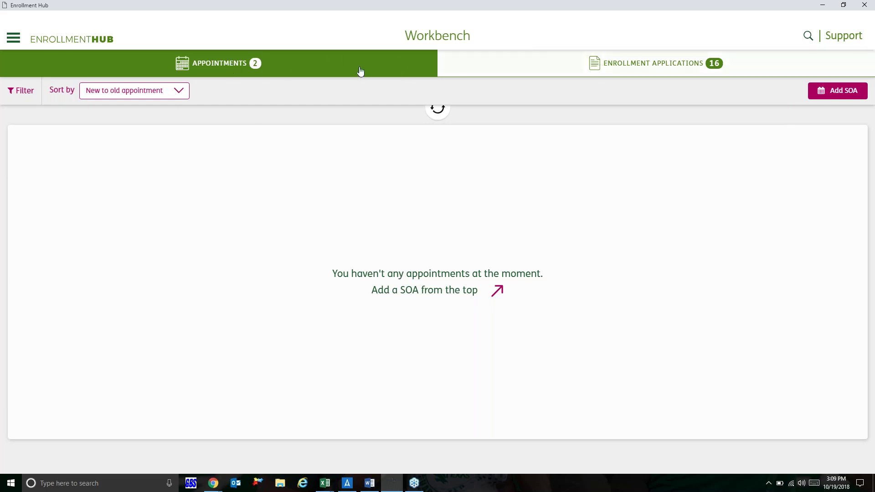
pyautogui.click(843, 100)
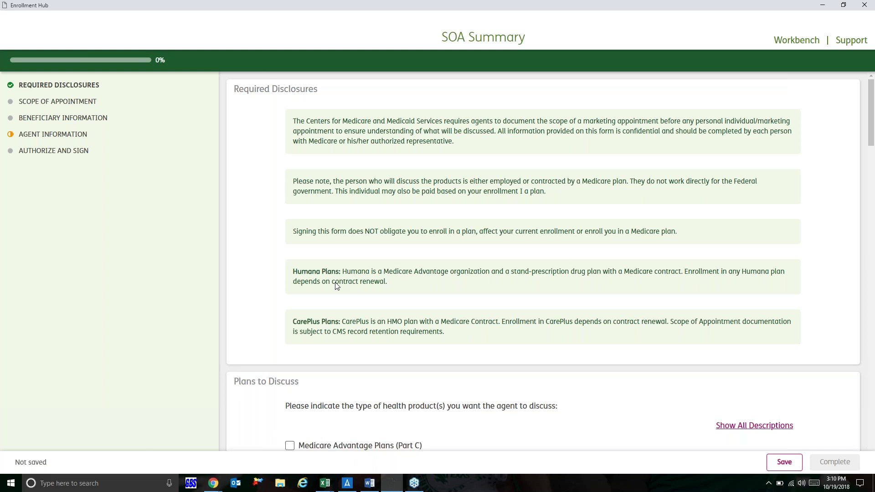
# Step: Check Medicare Advantage Plans (Part C) as a plan to discuss
pyautogui.scroll(-2, 336, 286)
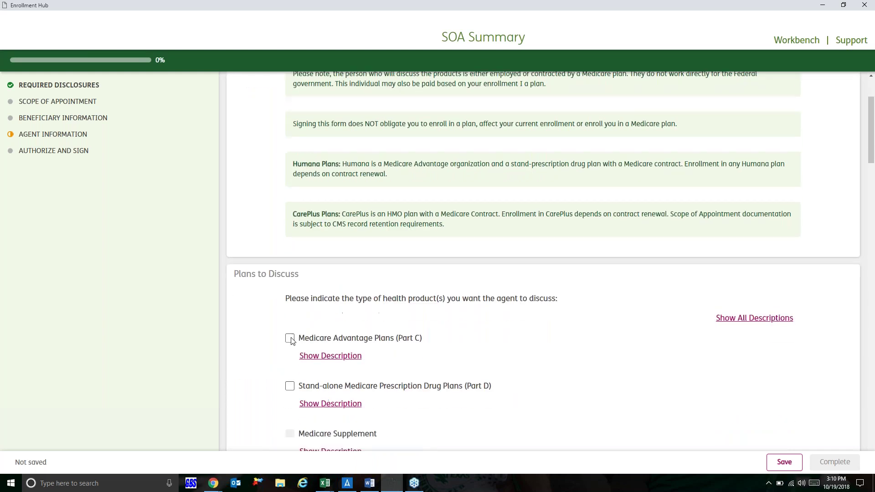
pyautogui.click(291, 339)
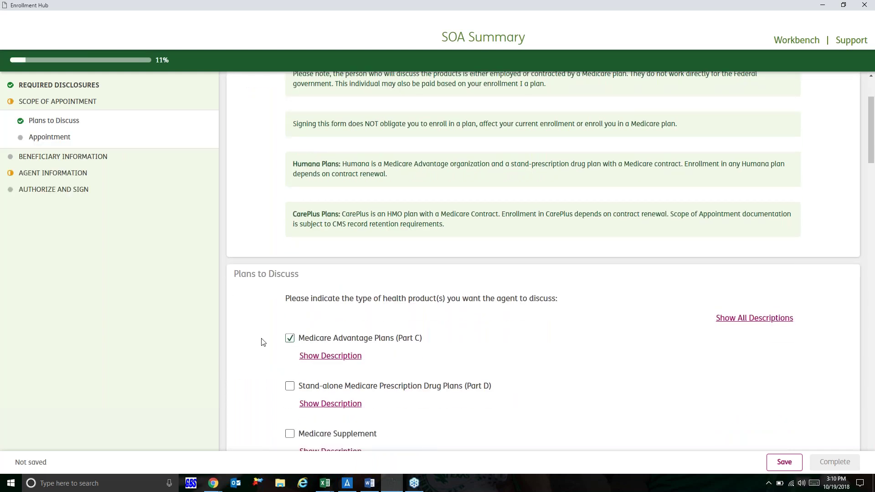
pyautogui.scroll(-8, 263, 342)
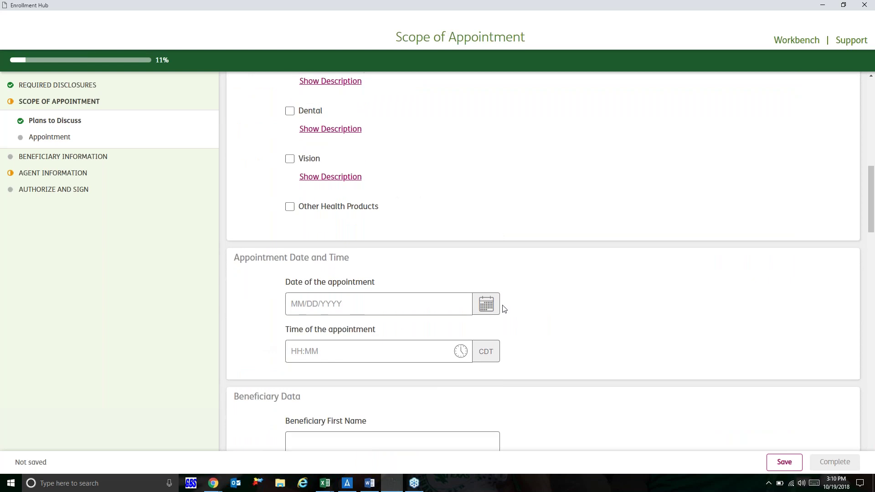
# Step: Set the appointment date to 10/19/2018 and the time to 3:10 pm
pyautogui.click(489, 308)
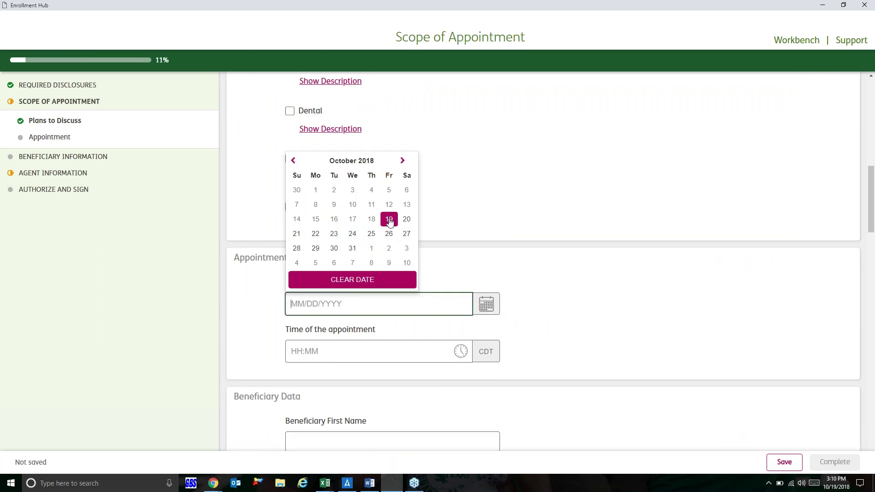
pyautogui.click(389, 220)
pyautogui.click(486, 355)
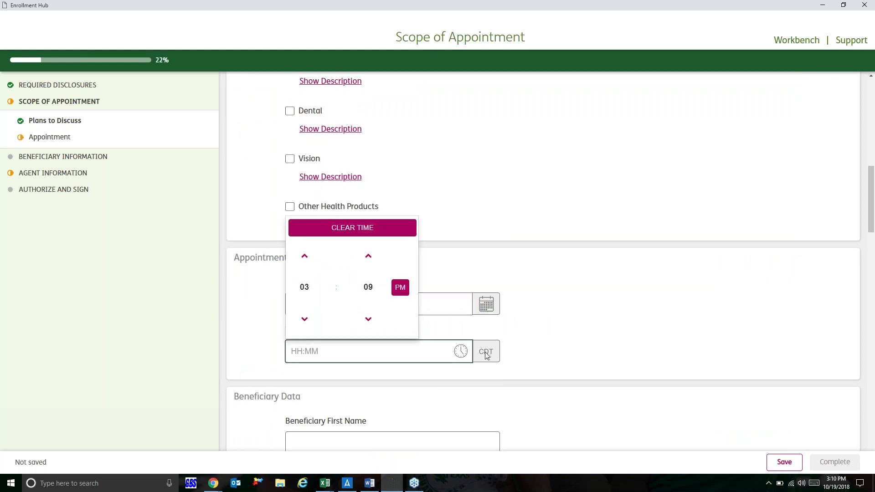
pyautogui.click(368, 256)
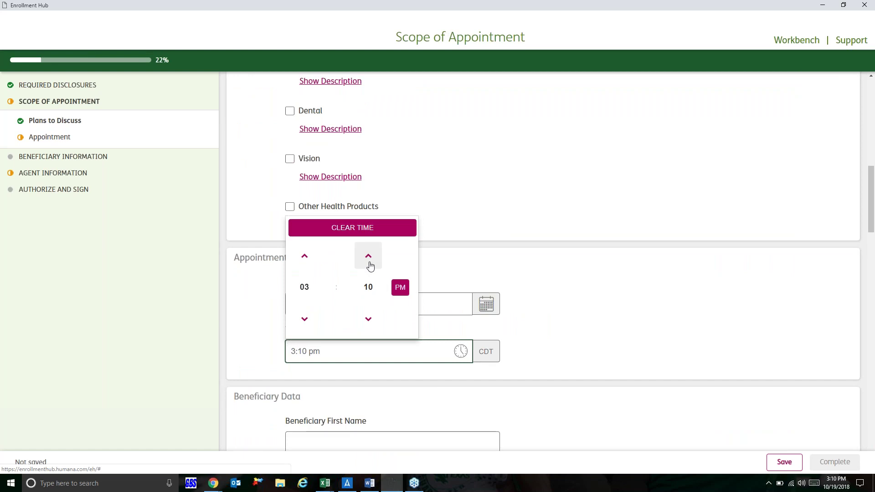
pyautogui.click(565, 367)
pyautogui.scroll(-3, 566, 367)
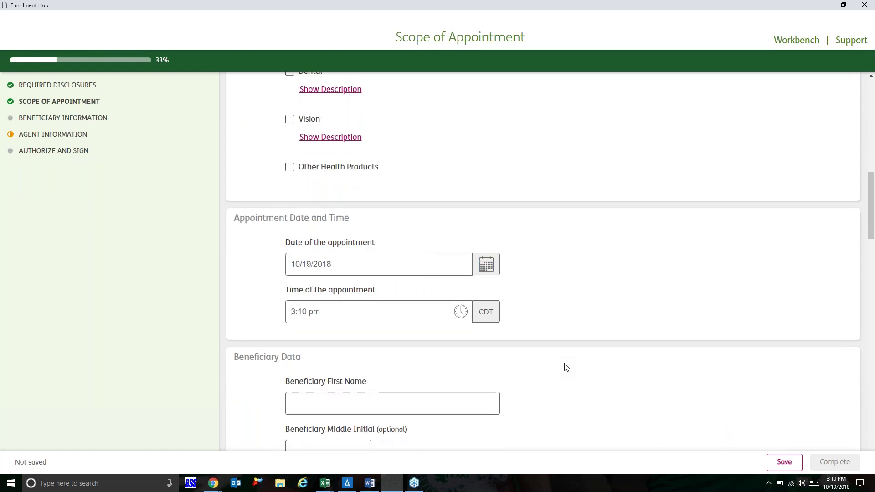
# Step: Enter the beneficiary's first and last name, correcting a typo in the first name
pyautogui.scroll(-1, 566, 366)
pyautogui.click(398, 283)
pyautogui.write('Michey')
pyautogui.press('BackSpace')
pyautogui.press('BackSpace')
pyautogui.press('BackSpace')
pyautogui.write('key')
pyautogui.press('Tab')
pyautogui.press('Tab')
pyautogui.write('Mouse')
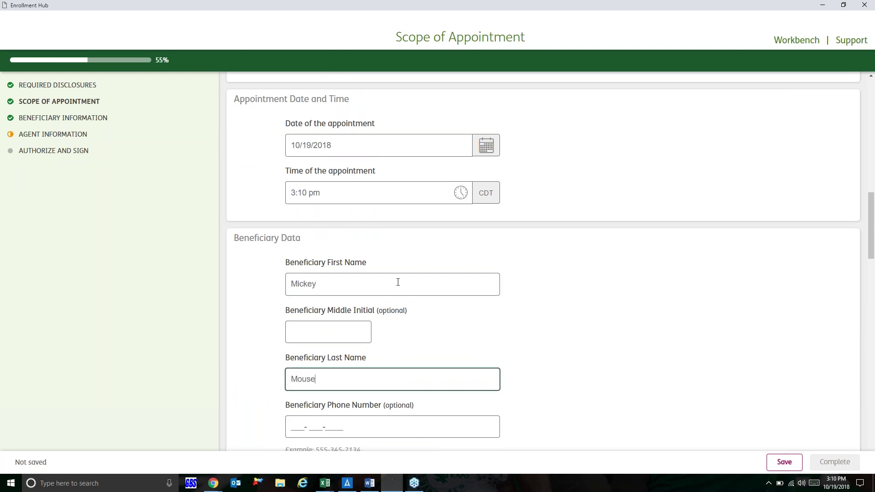
pyautogui.scroll(-3, 578, 390)
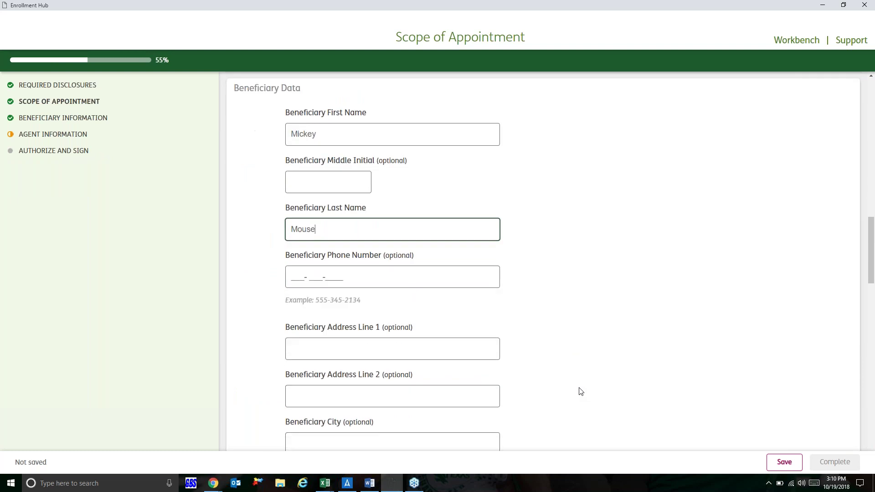
pyautogui.scroll(-2, 580, 391)
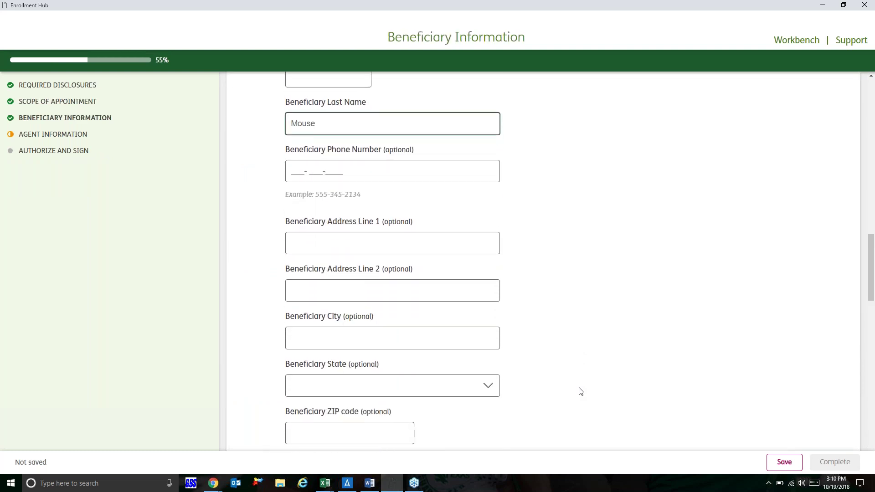
pyautogui.scroll(-2, 581, 392)
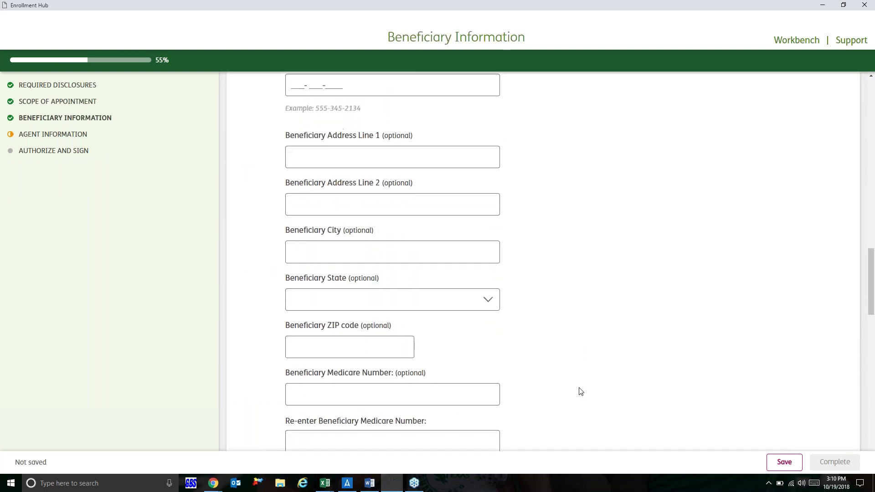
pyautogui.scroll(-2, 579, 391)
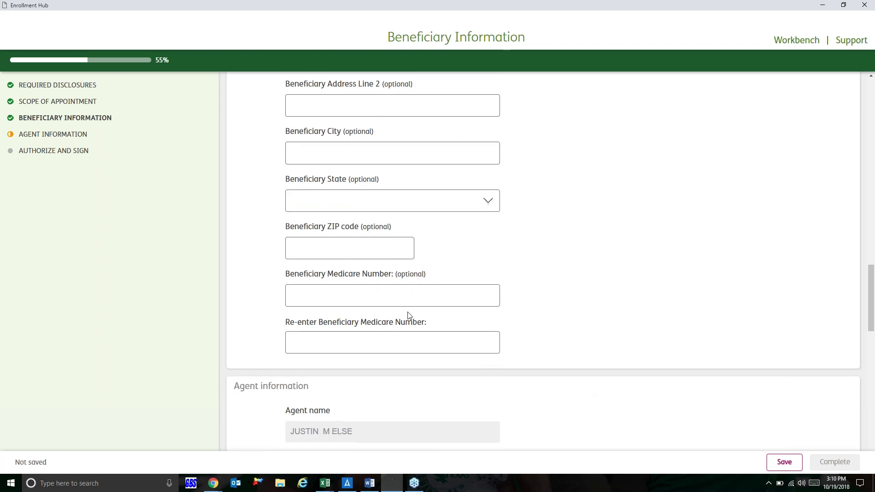
pyautogui.scroll(-1, 547, 297)
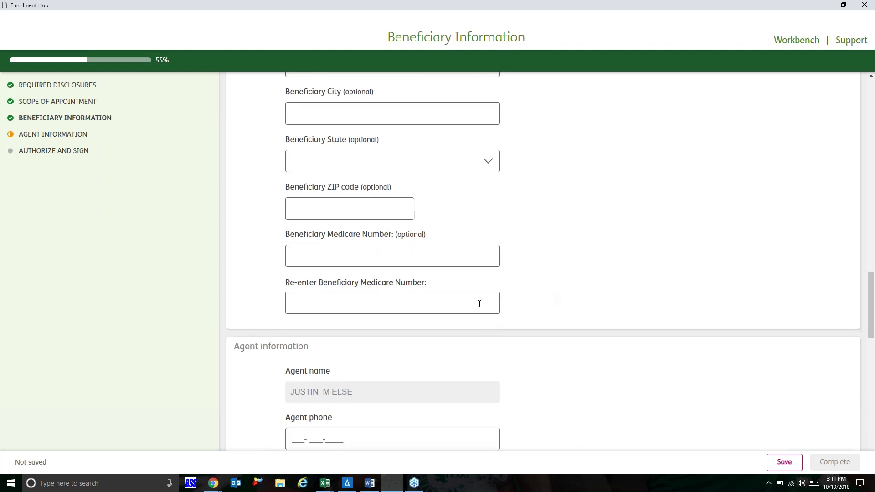
pyautogui.scroll(-3, 574, 310)
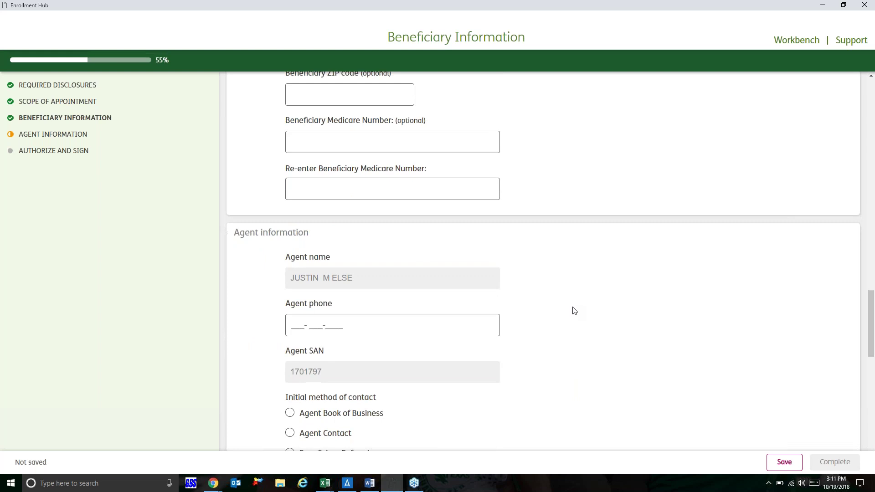
# Step: Enter the agent's phone number and set initial contact to Agent Book of Business
pyautogui.click(291, 325)
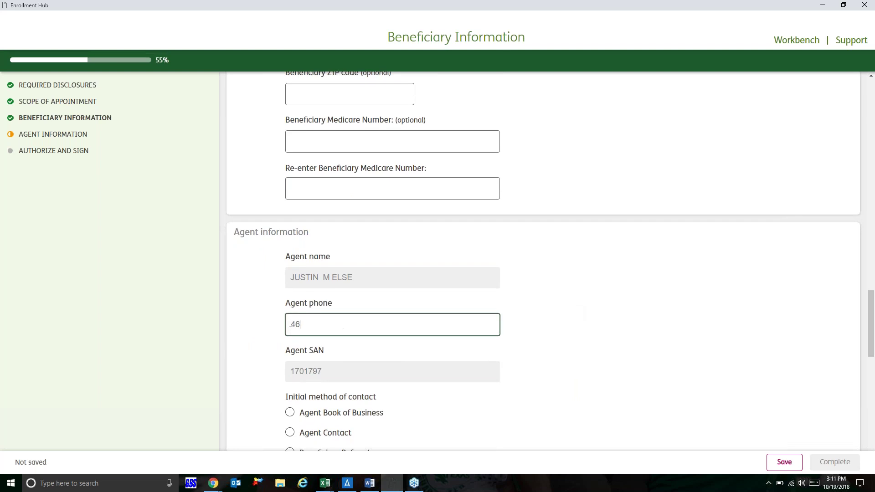
pyautogui.click(257, 333)
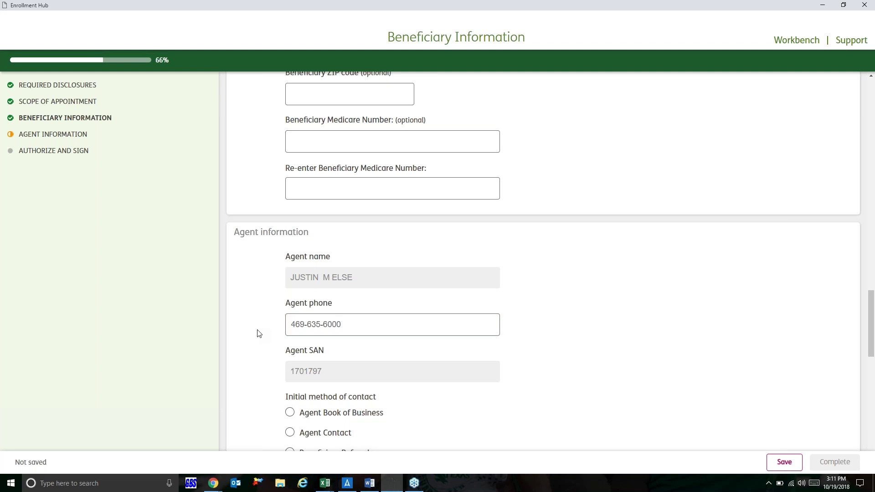
pyautogui.scroll(-2, 257, 333)
pyautogui.click(289, 305)
# Step: List HMO as the represented plan and choose Self as the signatory type
pyautogui.scroll(-4, 257, 312)
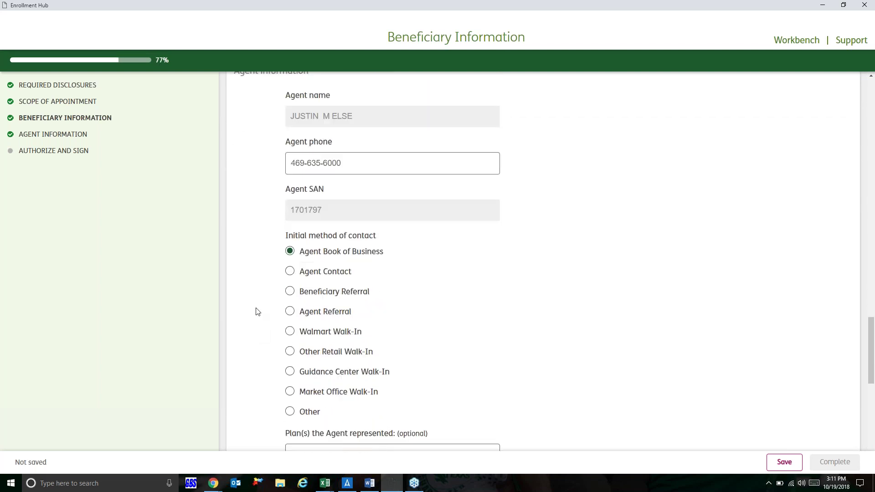
pyautogui.click(305, 303)
pyautogui.write('HMO')
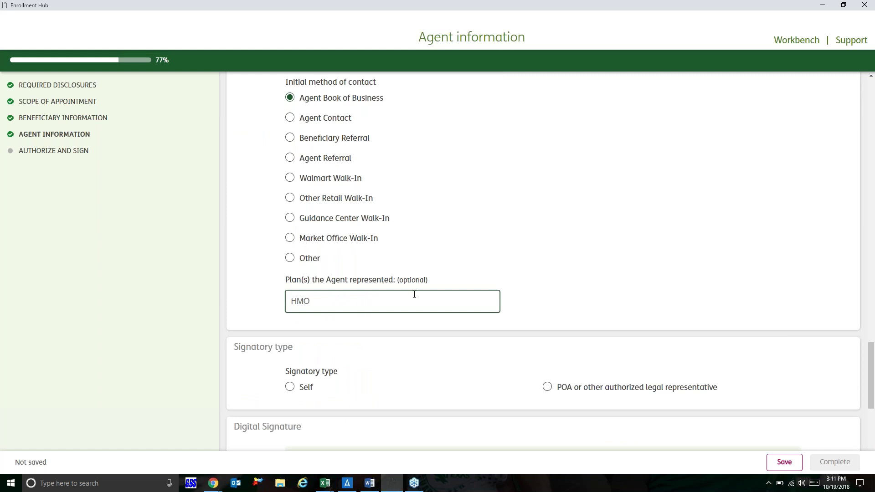
pyautogui.click(578, 296)
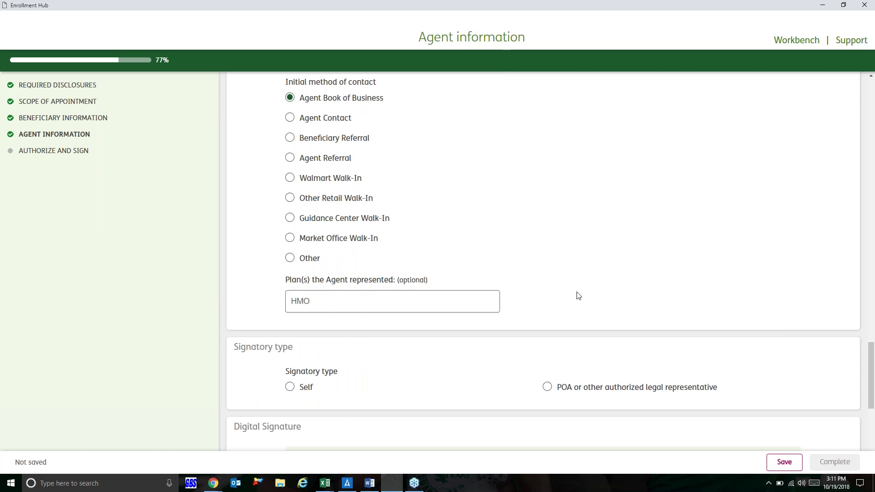
pyautogui.scroll(-2, 578, 297)
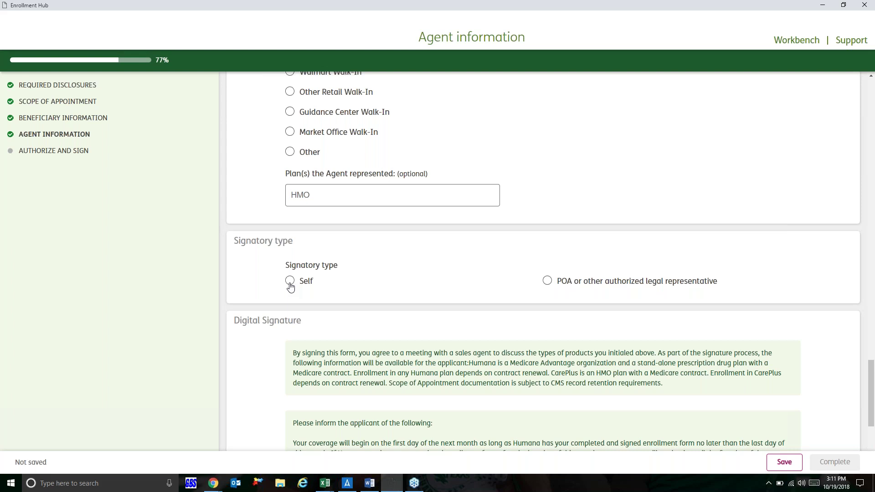
pyautogui.click(290, 285)
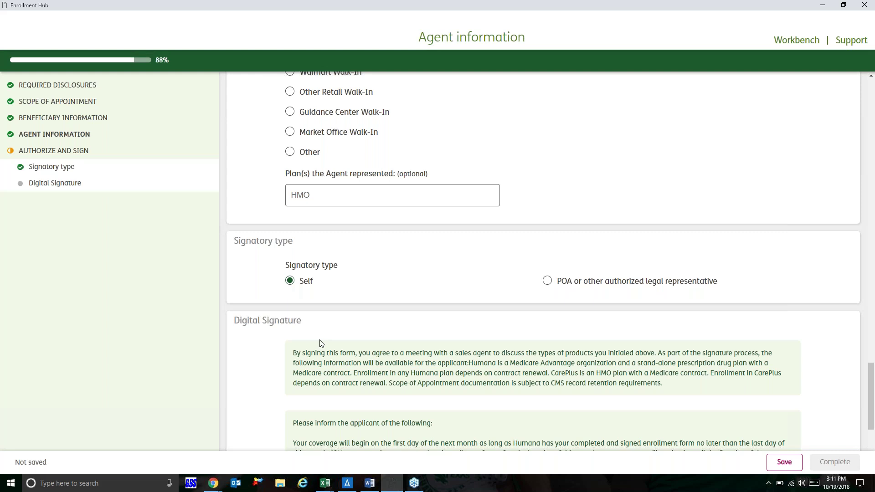
pyautogui.scroll(-1, 320, 343)
pyautogui.scroll(-4, 321, 343)
# Step: Draw and capture the signature, then complete and submit the Scope of Appointment
pyautogui.moveTo(325, 338)
pyautogui.mouseDown()
pyautogui.moveTo(332, 329)
pyautogui.moveTo(336, 347)
pyautogui.moveTo(357, 359)
pyautogui.moveTo(438, 335)
pyautogui.moveTo(436, 341)
pyautogui.mouseUp()
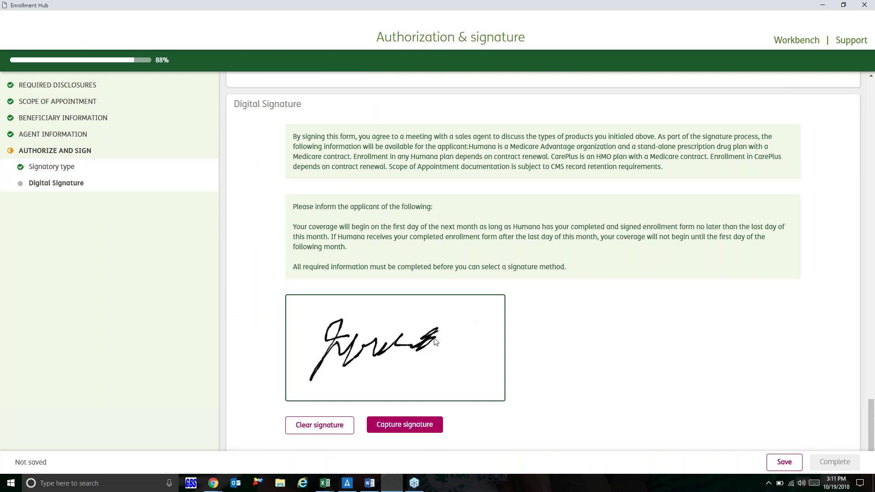
pyautogui.click(430, 426)
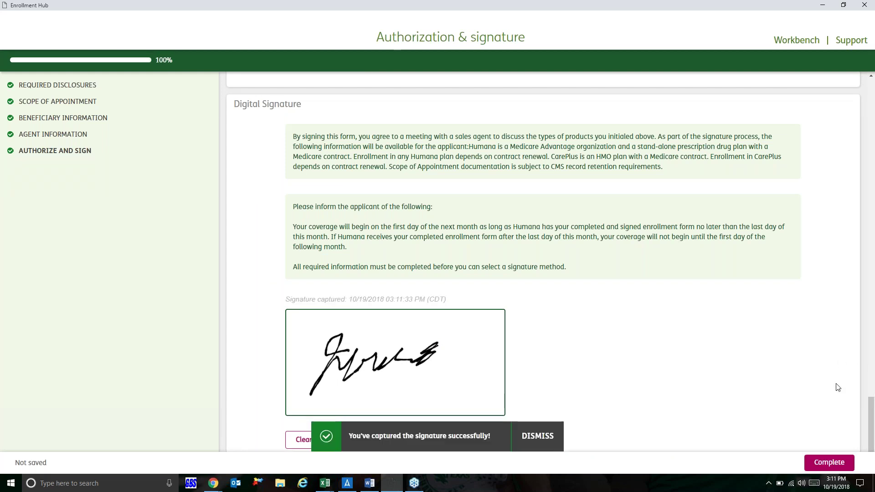
pyautogui.click(825, 462)
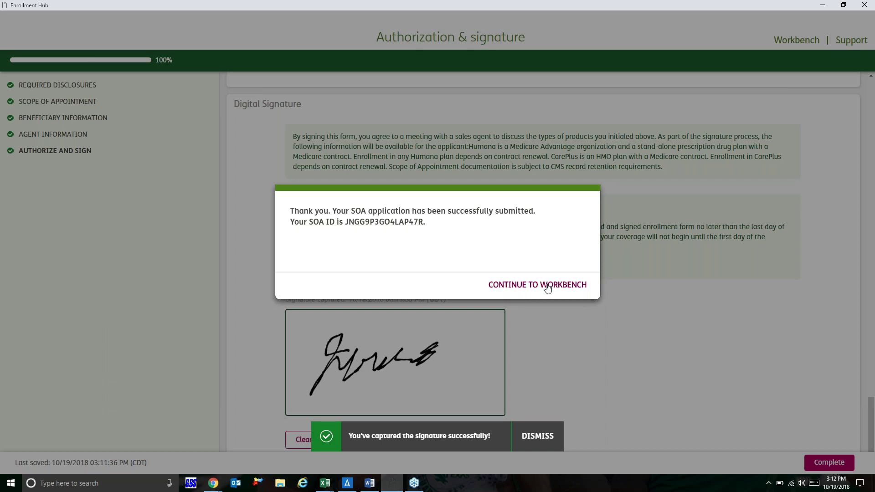
# Step: Return to the Workbench and enroll the signed appointment as a new member
pyautogui.click(548, 287)
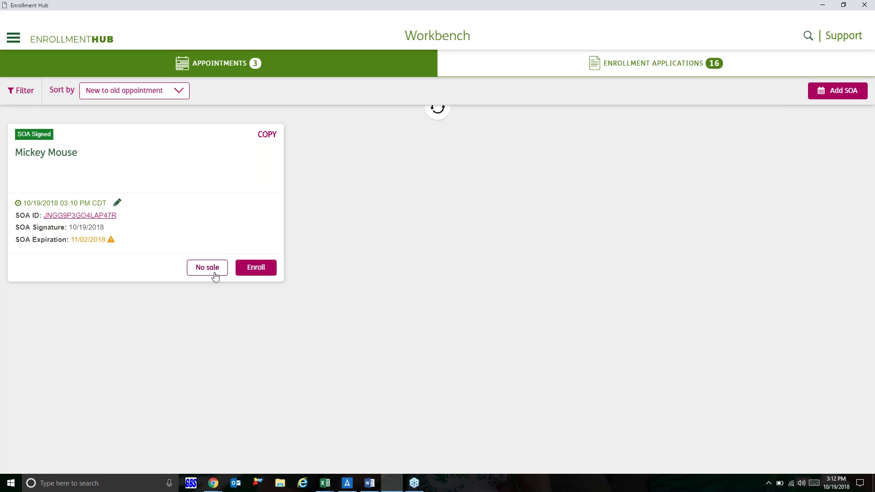
pyautogui.click(265, 269)
pyautogui.click(332, 227)
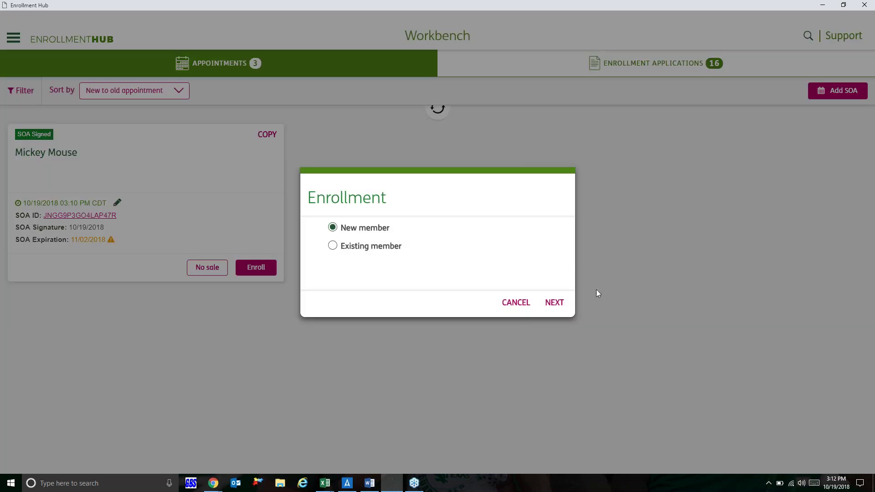
pyautogui.click(557, 305)
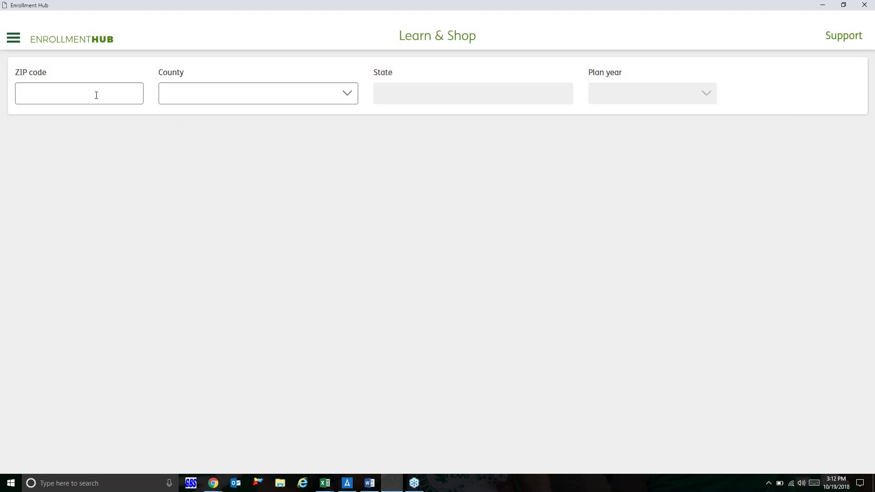
# Step: Enter ZIP 75057 (Denton County, Texas) and choose plan year 2019
pyautogui.click(96, 95)
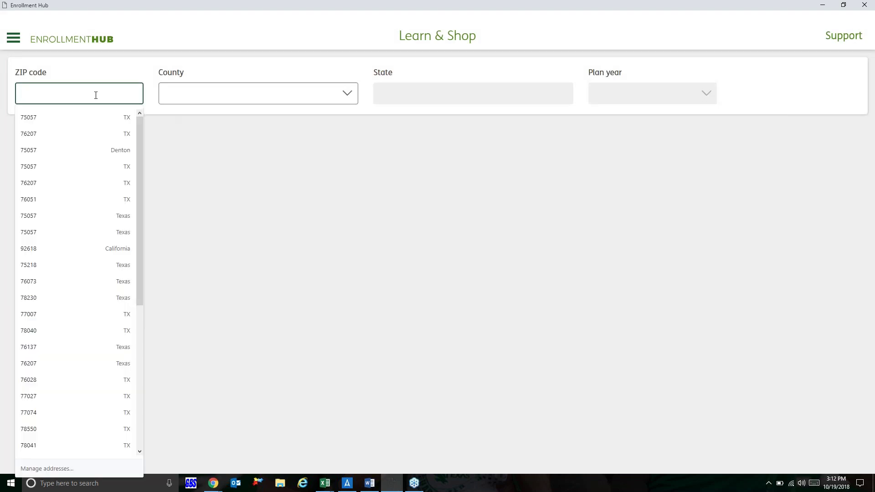
pyautogui.write('75057')
pyautogui.click(190, 157)
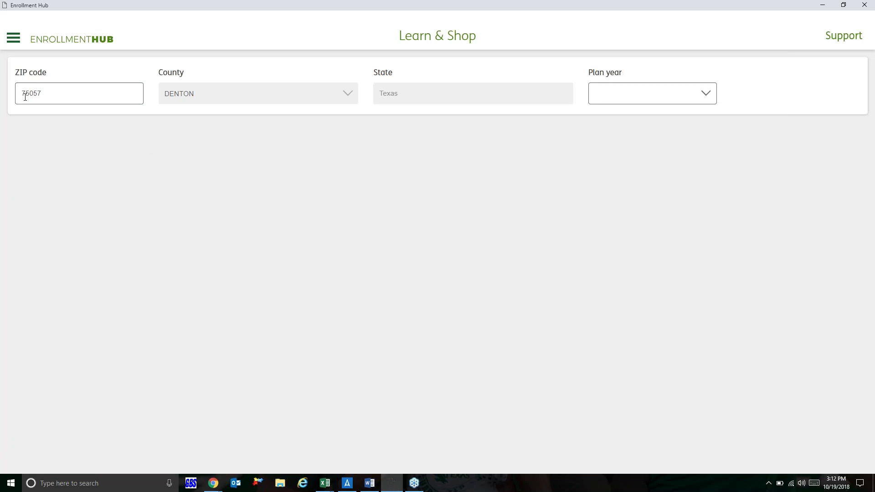
pyautogui.click(688, 101)
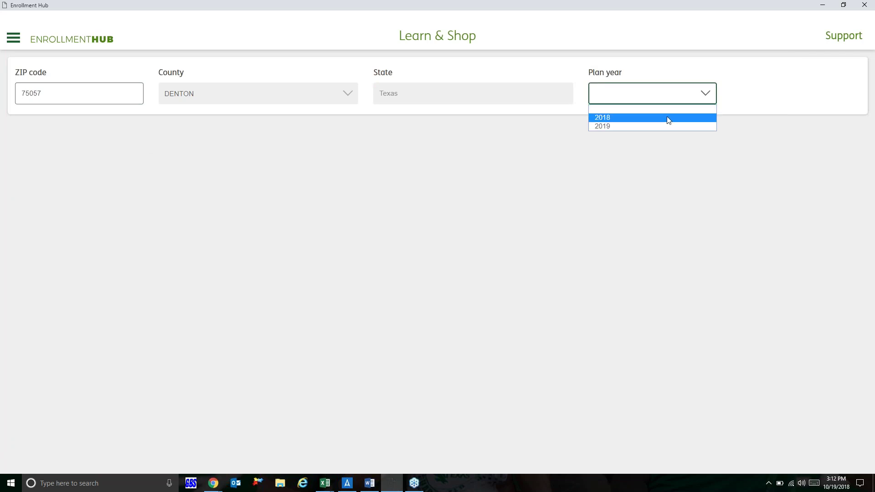
pyautogui.click(651, 125)
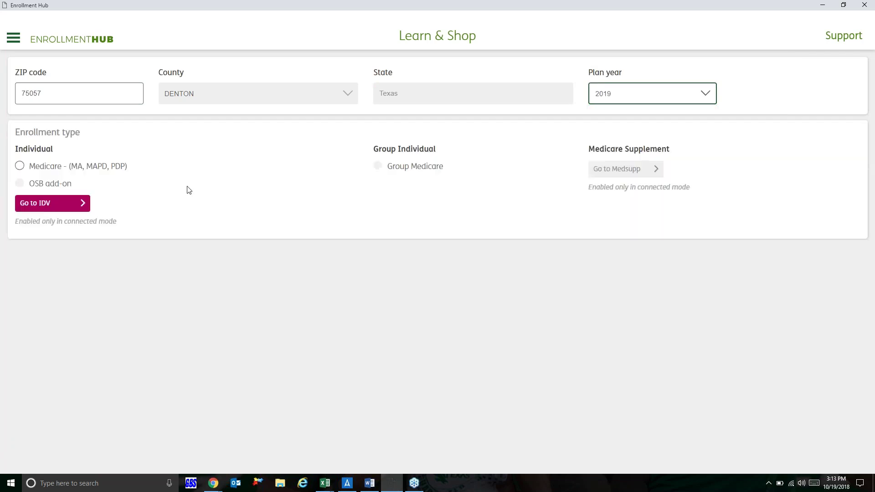
# Step: Select individual Medicare (MA, MAPD, PDP) enrollment and confirm the presentation was completed
pyautogui.click(23, 169)
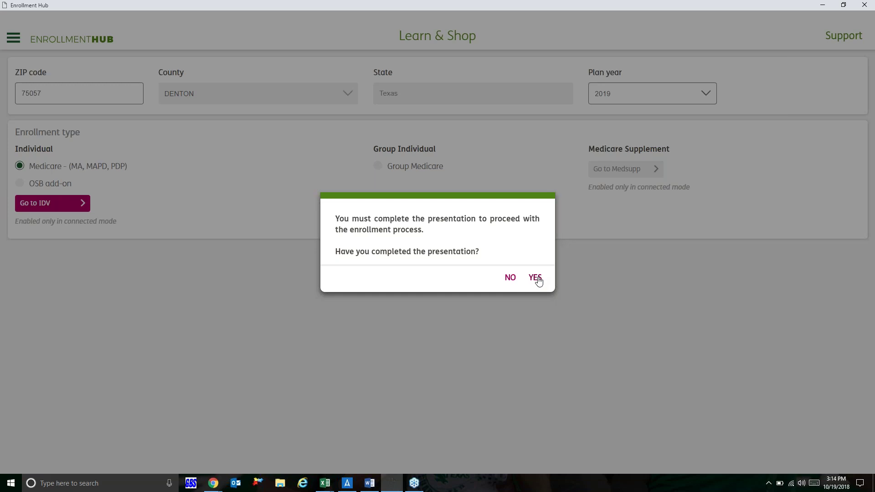
pyautogui.click(535, 278)
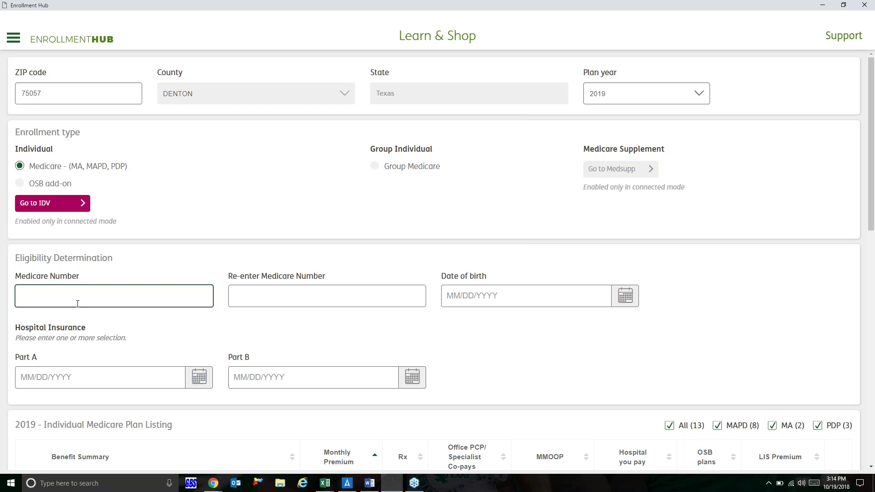
# Step: Enter the applicant's Medicare number and re-enter it in the confirmation field
pyautogui.click(276, 300)
pyautogui.write('1J')
pyautogui.press('BackSpace')
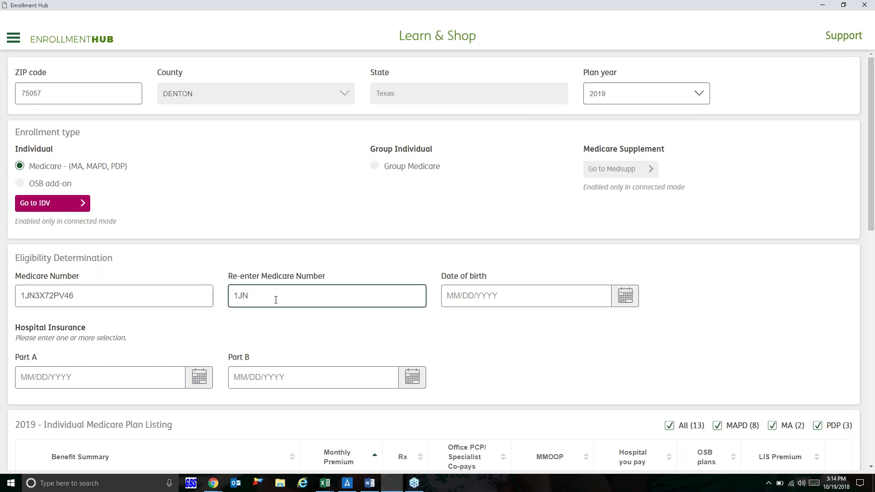
# Step: Set date of birth to 11/15/1950 and Part A and Part B dates to 11/01/2013
pyautogui.click(624, 295)
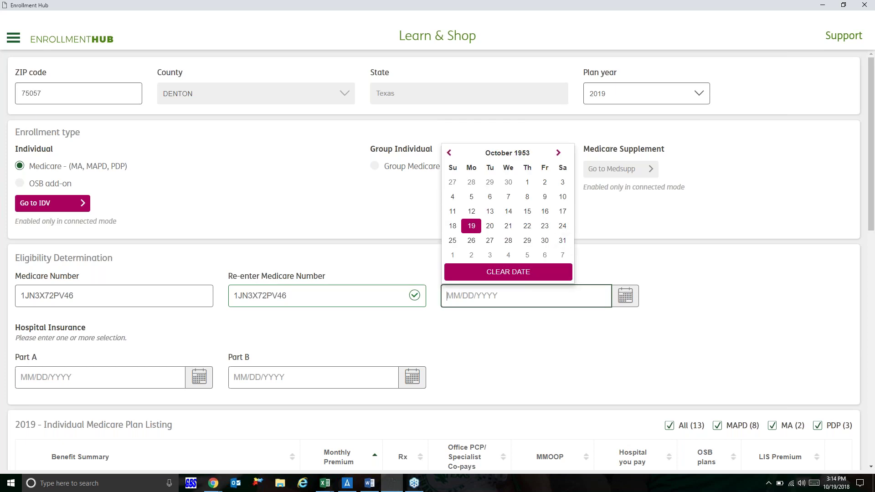
pyautogui.write('11/')
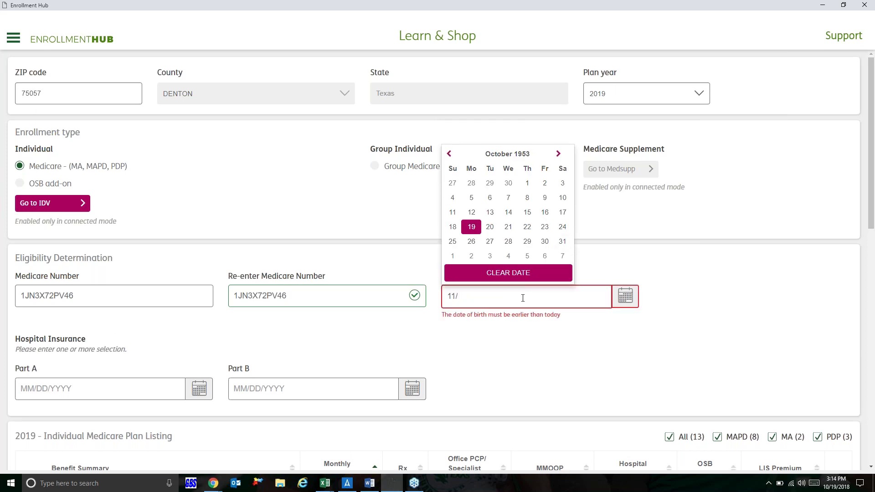
pyautogui.write('15/1950')
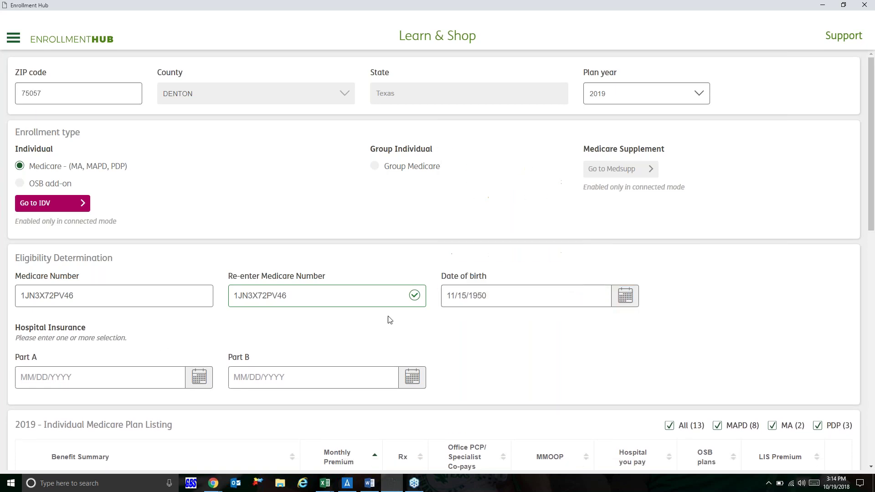
pyautogui.click(91, 372)
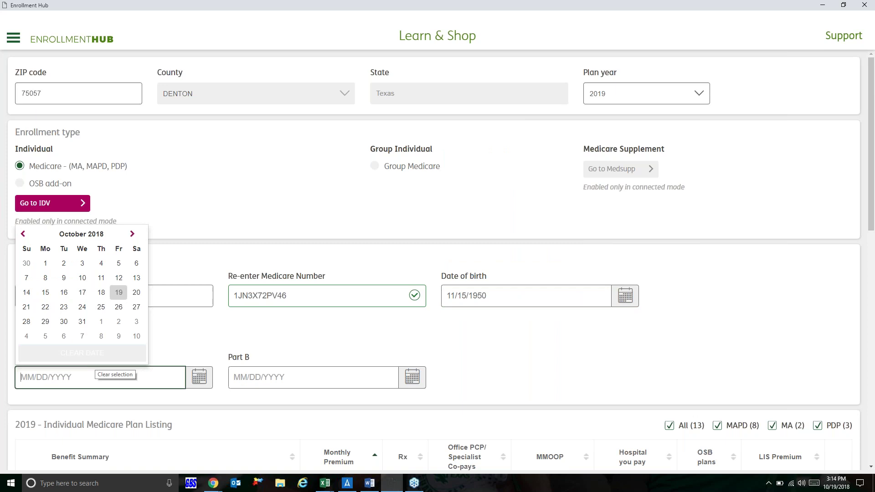
pyautogui.write('11/01/')
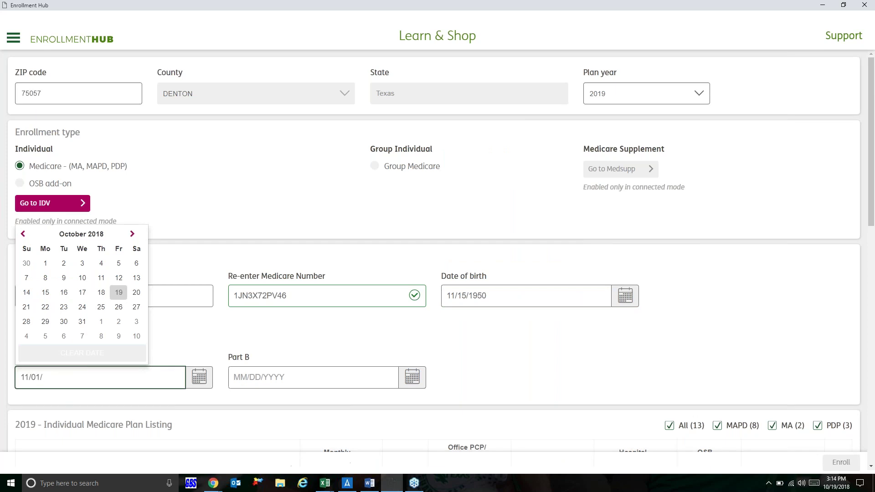
pyautogui.write('2013')
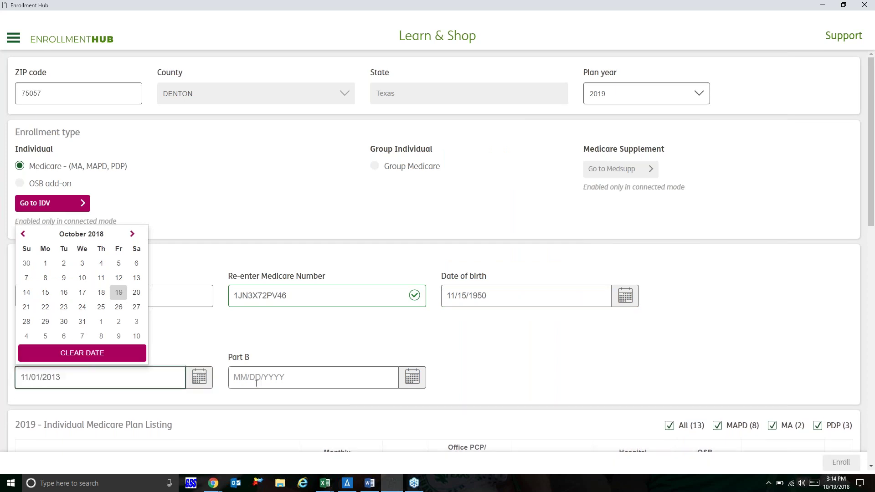
pyautogui.click(258, 385)
pyautogui.write('11/01/201')
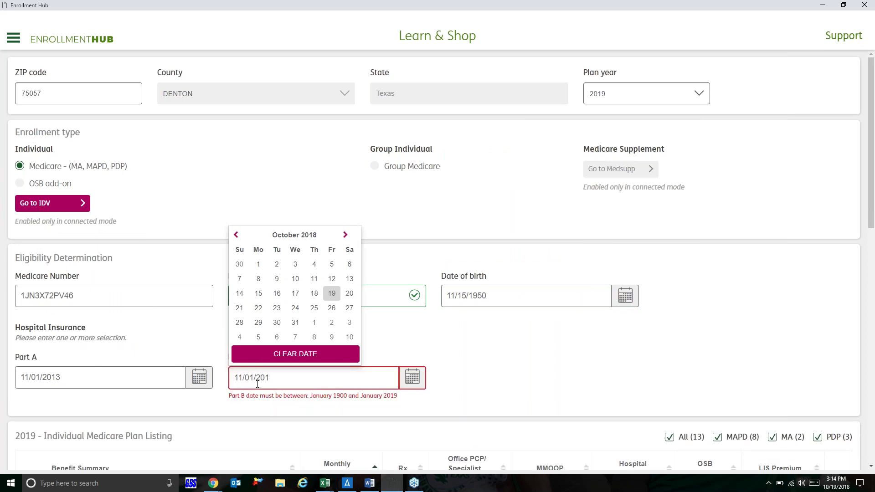
pyautogui.write('3')
pyautogui.click(494, 384)
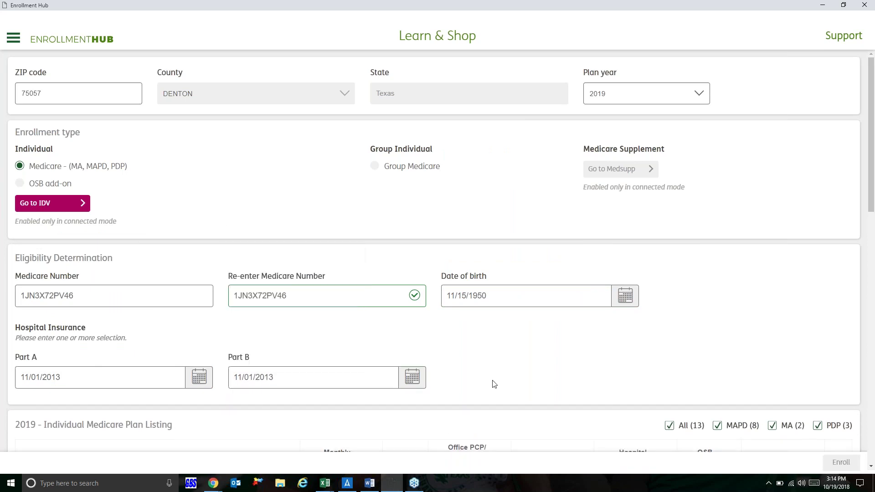
pyautogui.scroll(-1, 494, 384)
pyautogui.scroll(-4, 495, 385)
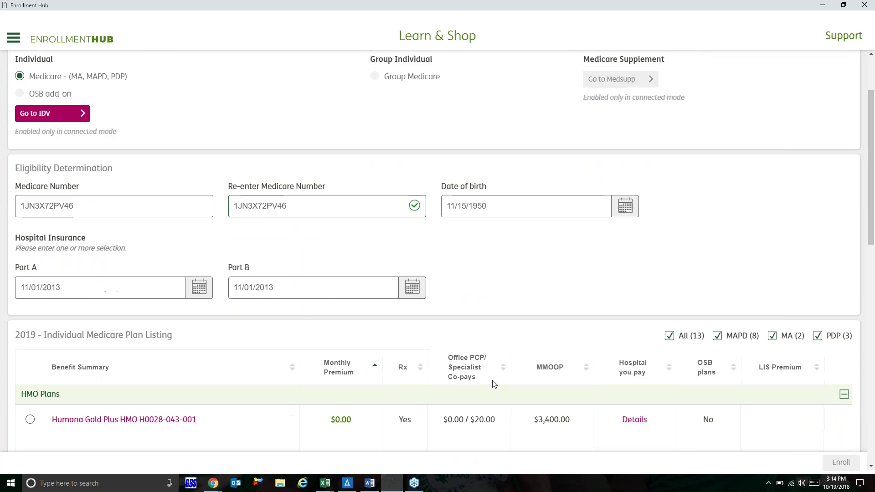
pyautogui.scroll(-1, 495, 384)
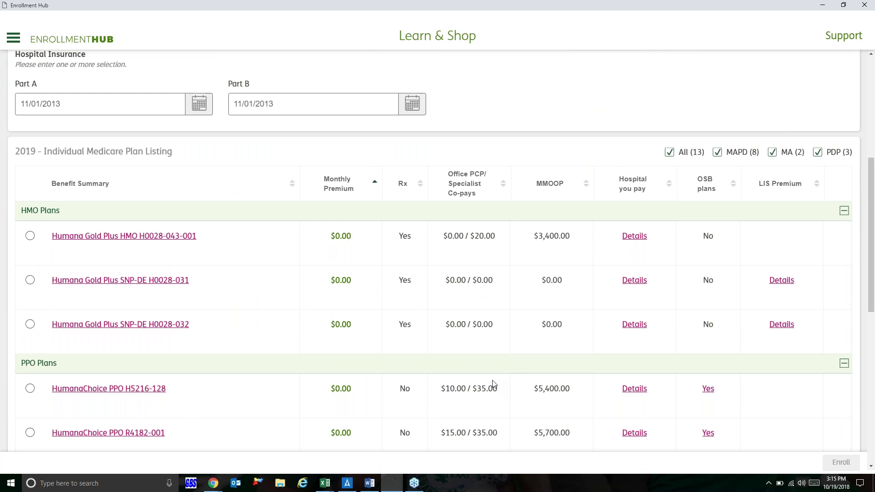
pyautogui.scroll(-1, 492, 385)
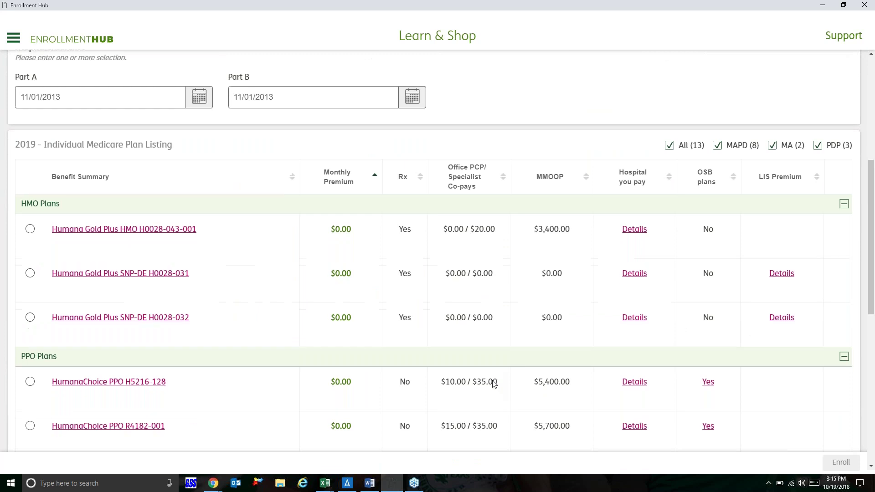
pyautogui.scroll(-1, 493, 384)
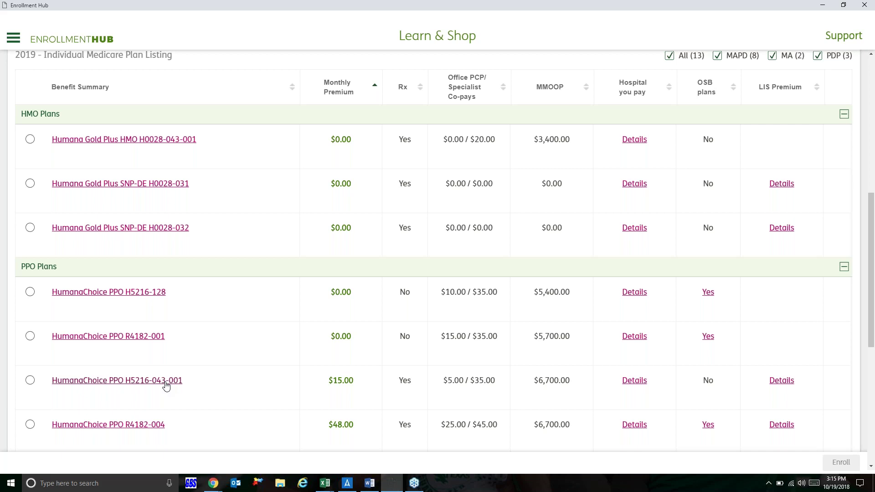
pyautogui.scroll(1, 166, 387)
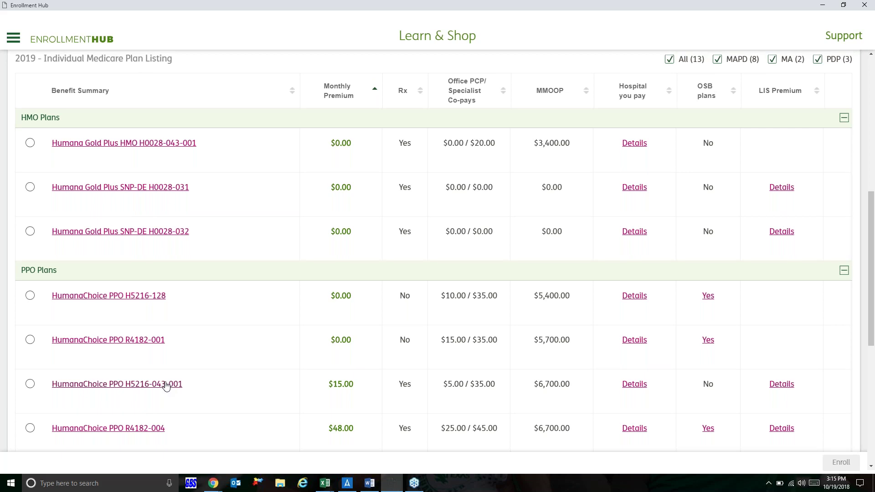
pyautogui.click(30, 149)
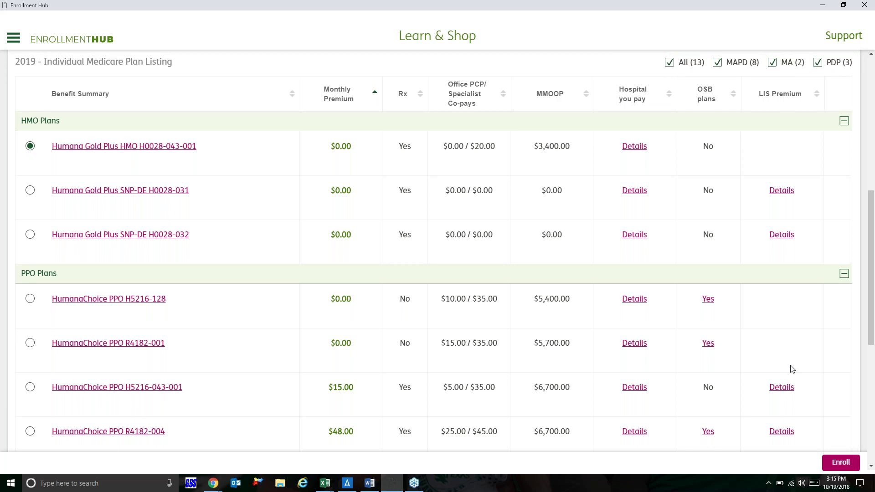
pyautogui.click(842, 463)
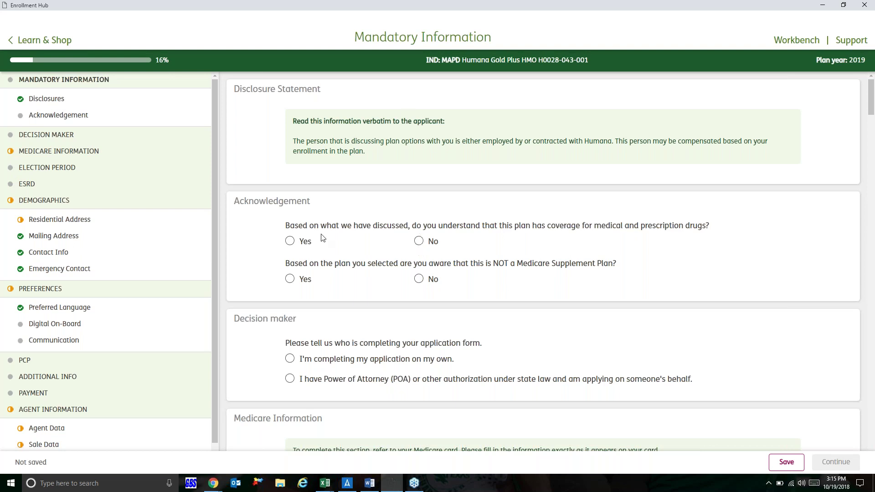
# Step: Answer Yes to the medical/drug coverage and not-a-Medicare-Supplement acknowledgements
pyautogui.click(291, 245)
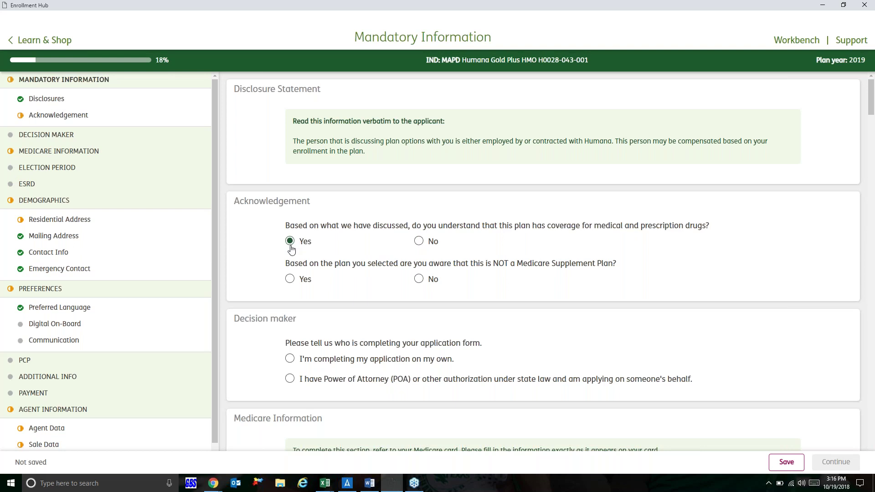
pyautogui.click(291, 281)
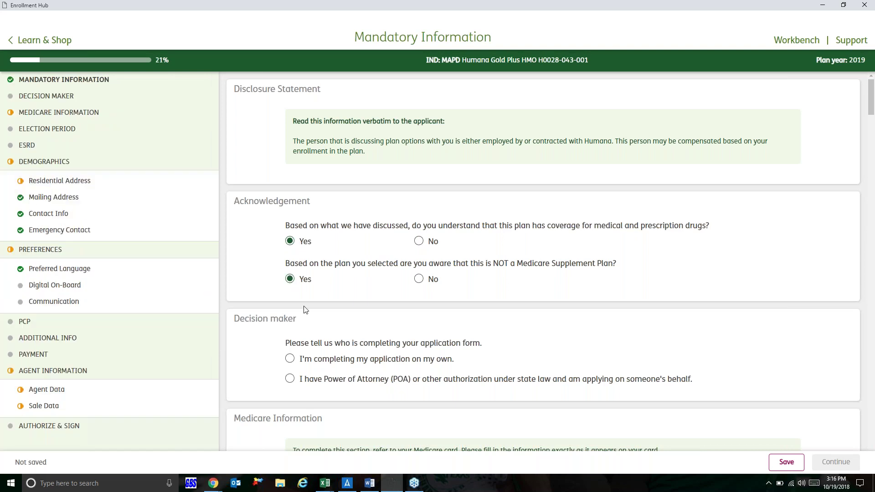
pyautogui.scroll(-1, 305, 311)
pyautogui.scroll(-1, 305, 310)
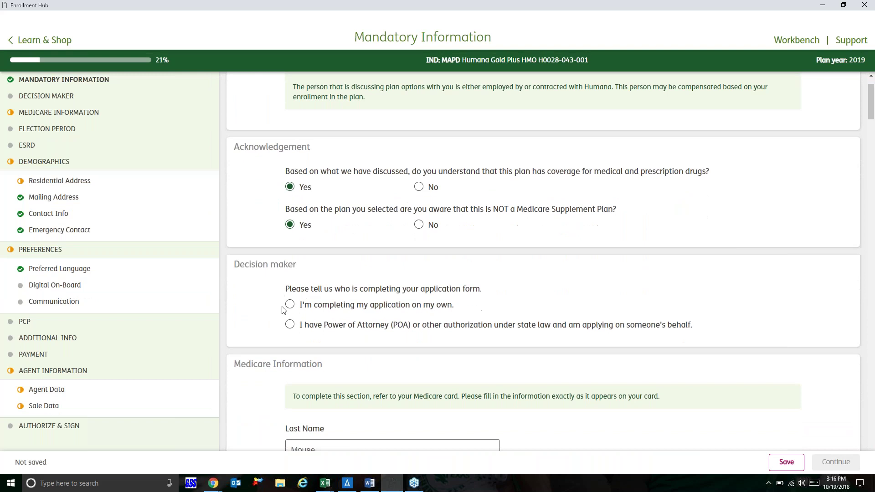
# Step: Mark the applicant as completing the application alone and set gender to Male
pyautogui.click(290, 304)
pyautogui.scroll(-5, 268, 305)
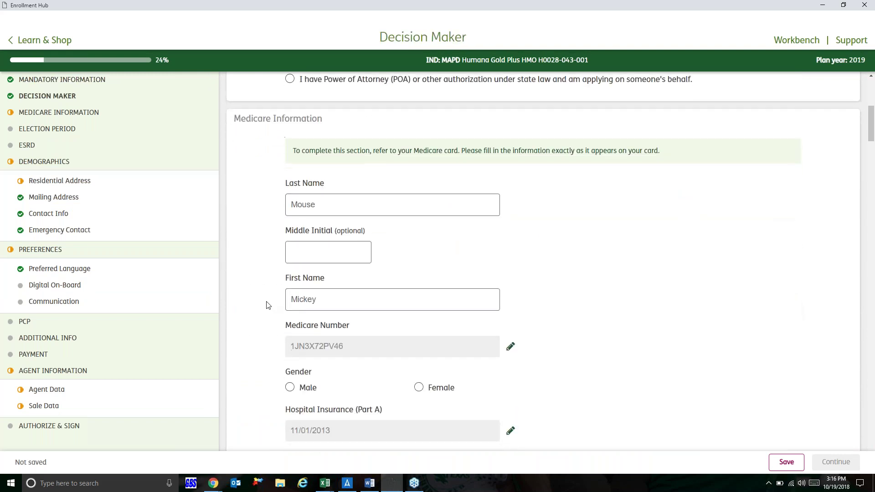
pyautogui.scroll(-1, 259, 315)
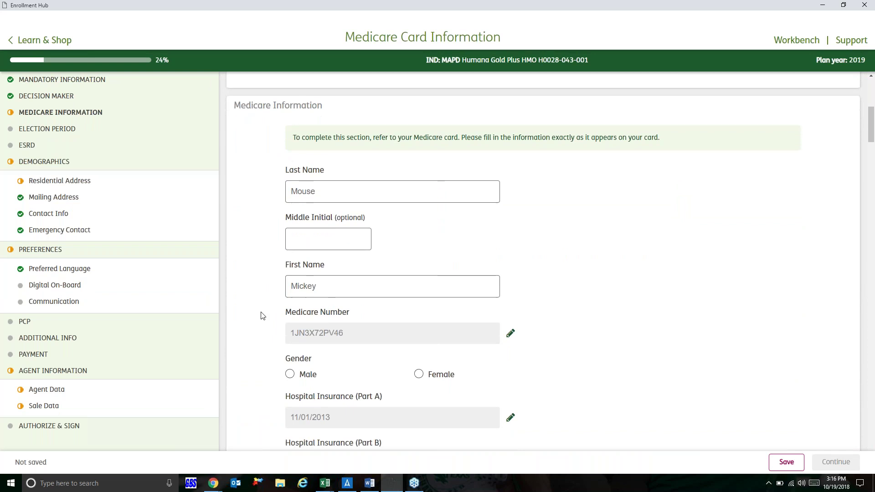
pyautogui.click(293, 335)
pyautogui.scroll(-2, 271, 338)
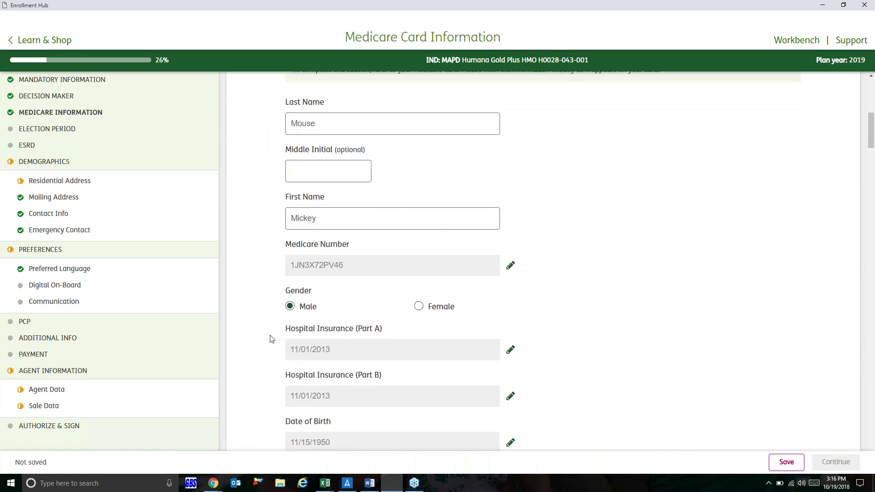
pyautogui.scroll(-4, 271, 338)
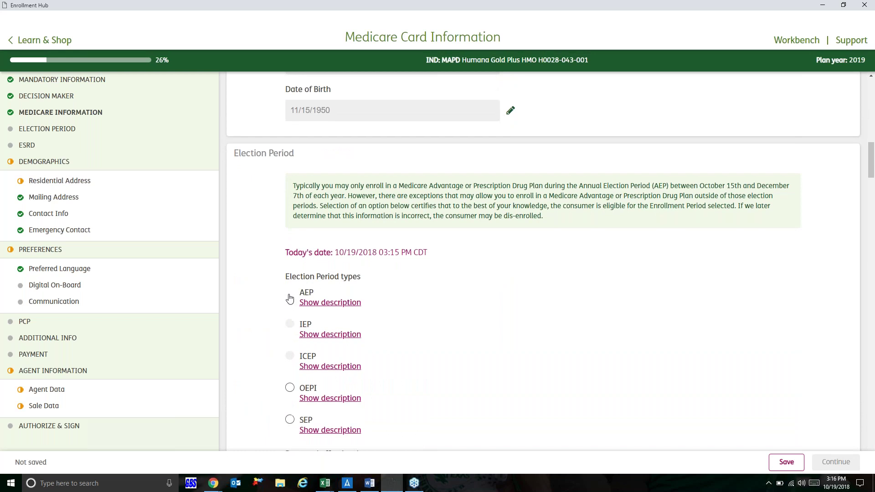
# Step: Choose the AEP election period with a 01/01/2019 effective date and answer No to ESRD
pyautogui.click(290, 298)
pyautogui.scroll(-3, 244, 316)
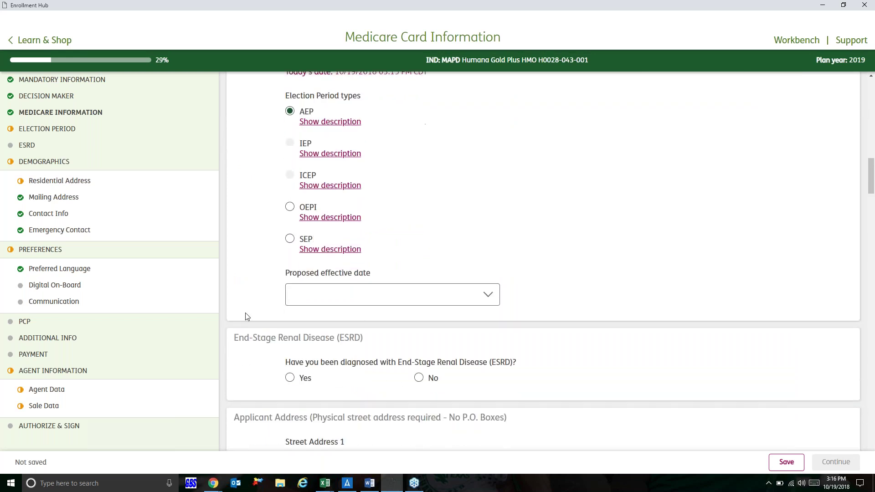
pyautogui.click(320, 299)
pyautogui.click(319, 312)
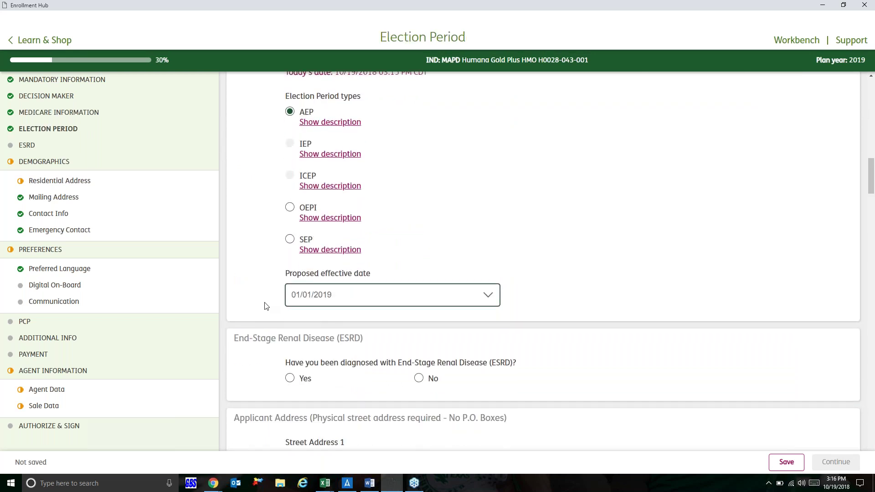
pyautogui.scroll(-1, 264, 303)
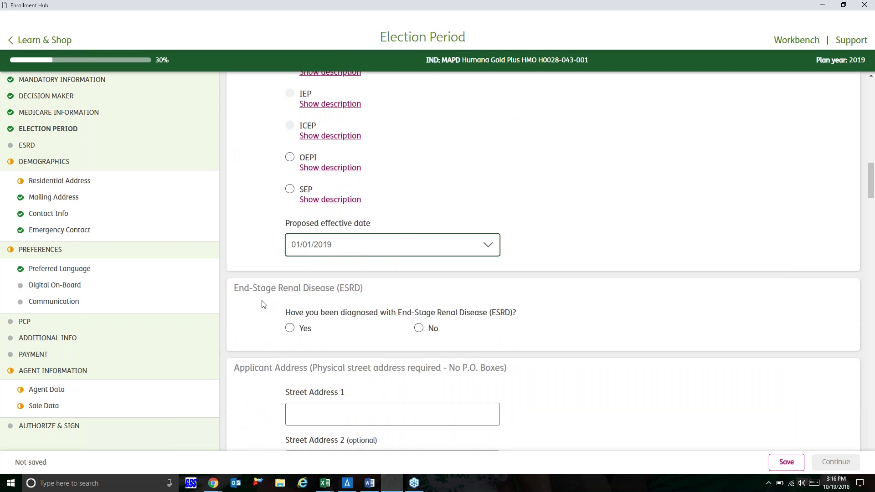
pyautogui.click(419, 329)
pyautogui.scroll(-3, 420, 330)
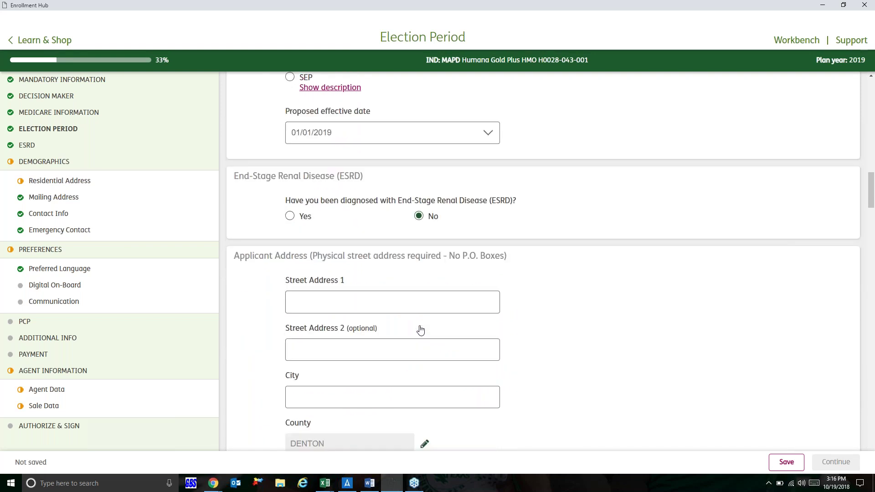
# Step: Fill in the applicant's street address and city, correcting typos
pyautogui.click(361, 266)
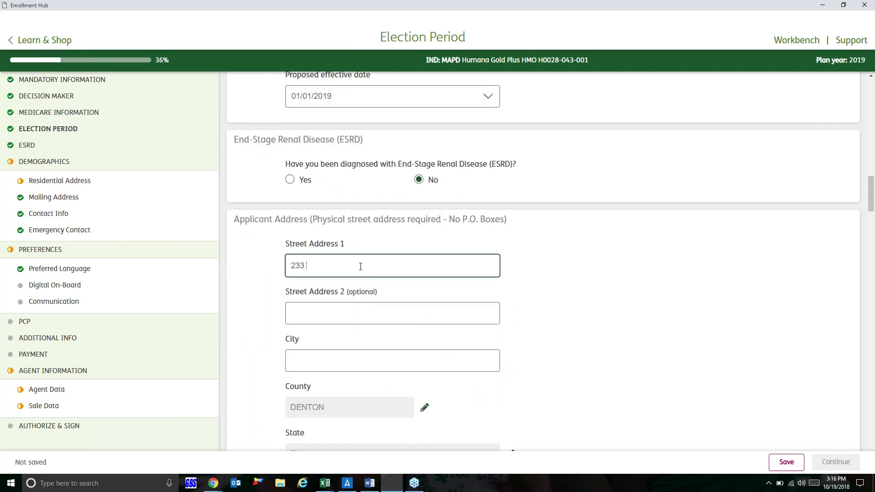
pyautogui.write('T')
pyautogui.click(329, 363)
pyautogui.write('lEWISVILLE')
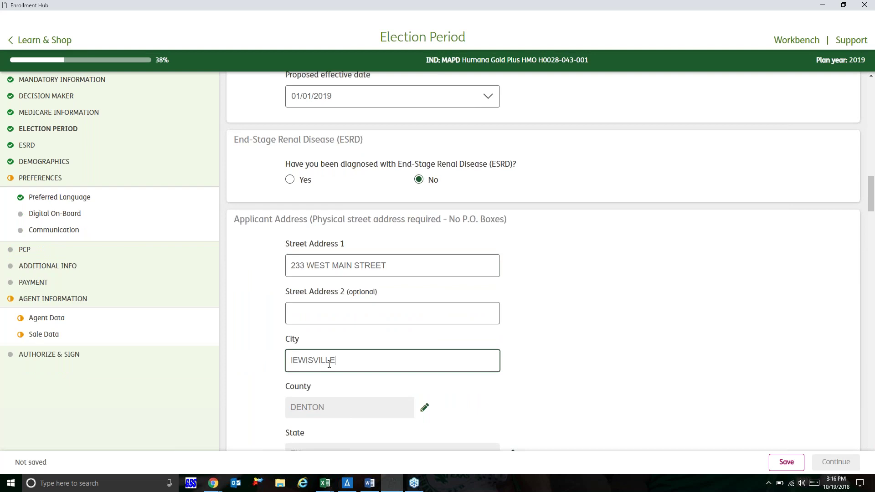
pyautogui.press('BackSpace')
pyautogui.press('BackSpace')
pyautogui.press('BackSpace')
pyautogui.press('BackSpace')
pyautogui.press('BackSpace')
pyautogui.press('BackSpace')
pyautogui.press('BackSpace')
pyautogui.press('BackSpace')
pyautogui.press('BackSpace')
pyautogui.press('BackSpace')
pyautogui.write('Lewisville')
# Step: Answer No to learning about receiving materials electronically
pyautogui.scroll(-5, 351, 367)
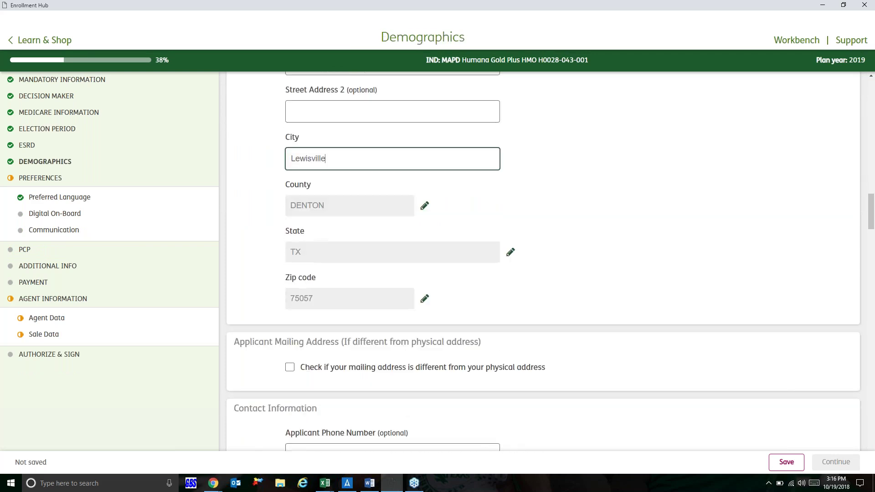
pyautogui.scroll(-1, 391, 319)
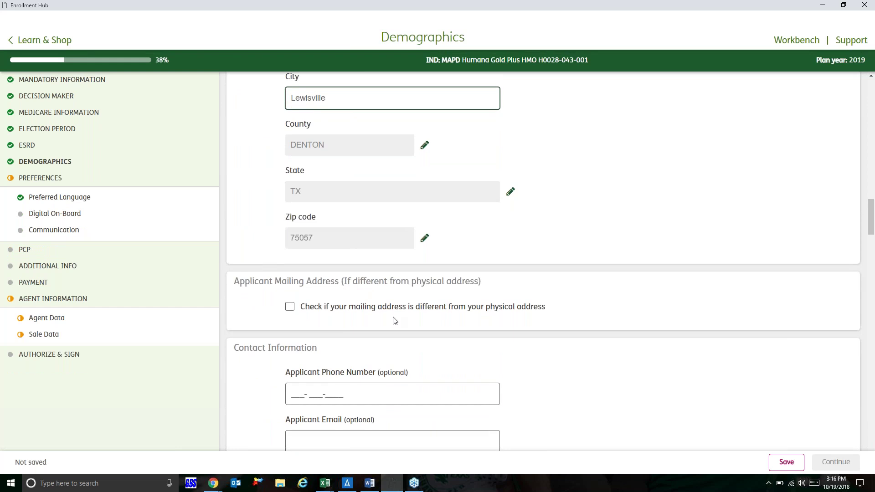
pyautogui.scroll(-2, 394, 320)
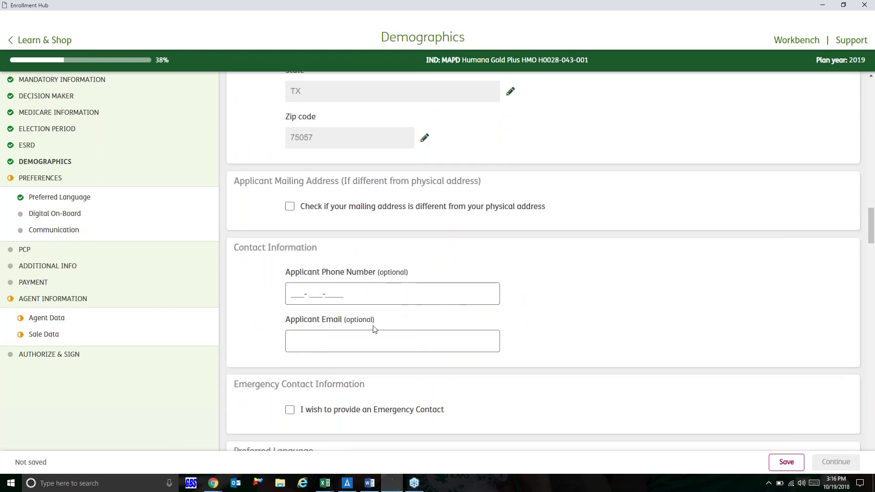
pyautogui.scroll(-3, 428, 333)
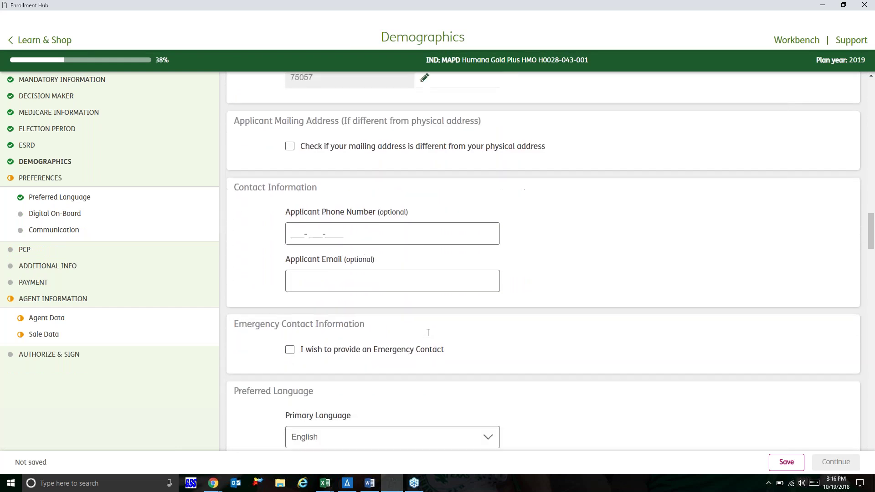
pyautogui.scroll(-2, 419, 238)
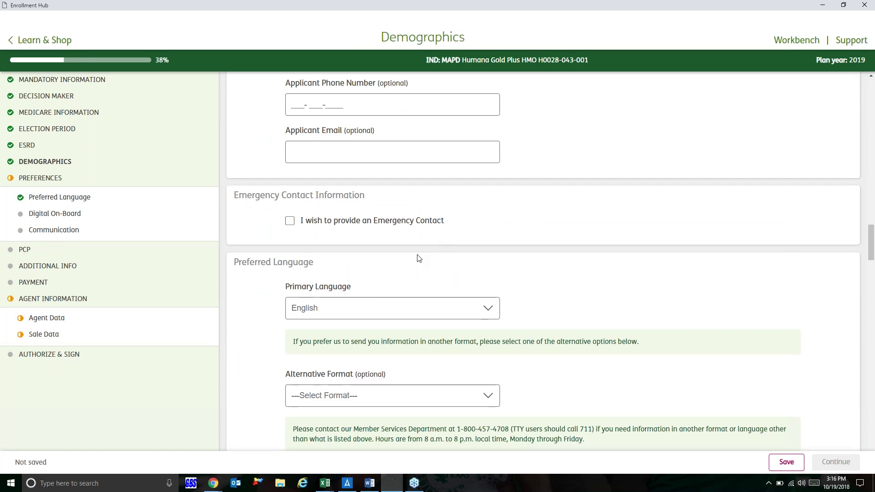
pyautogui.scroll(-2, 418, 256)
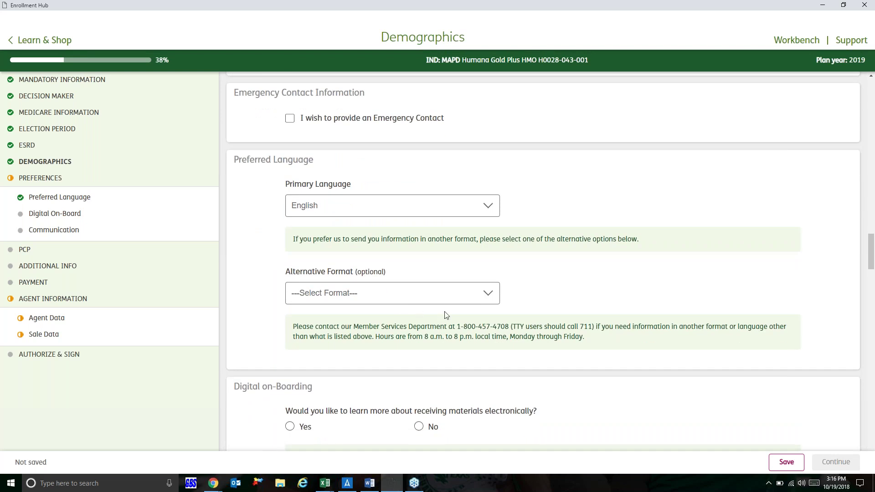
pyautogui.scroll(-3, 453, 314)
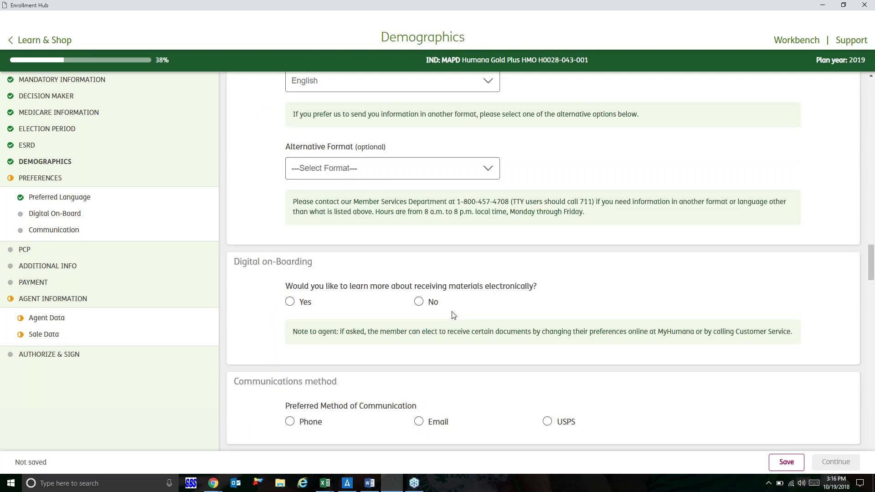
pyautogui.click(421, 302)
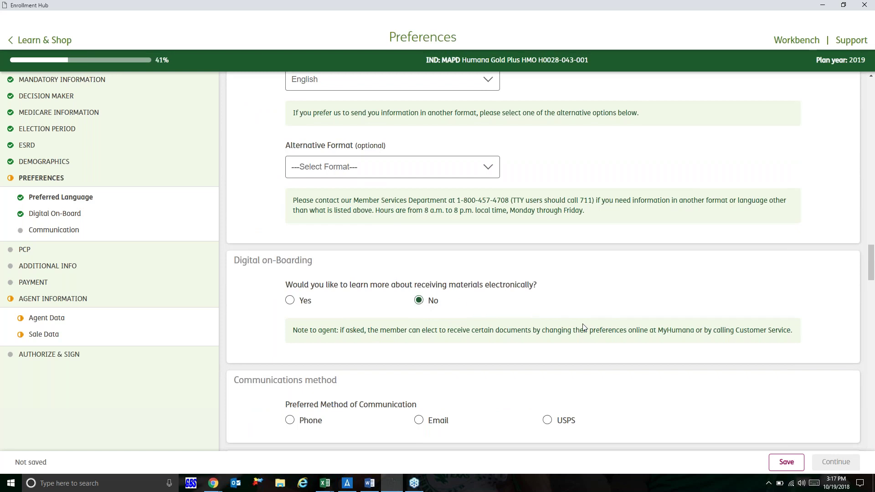
# Step: Set USPS as the preferred communication method
pyautogui.scroll(-3, 620, 288)
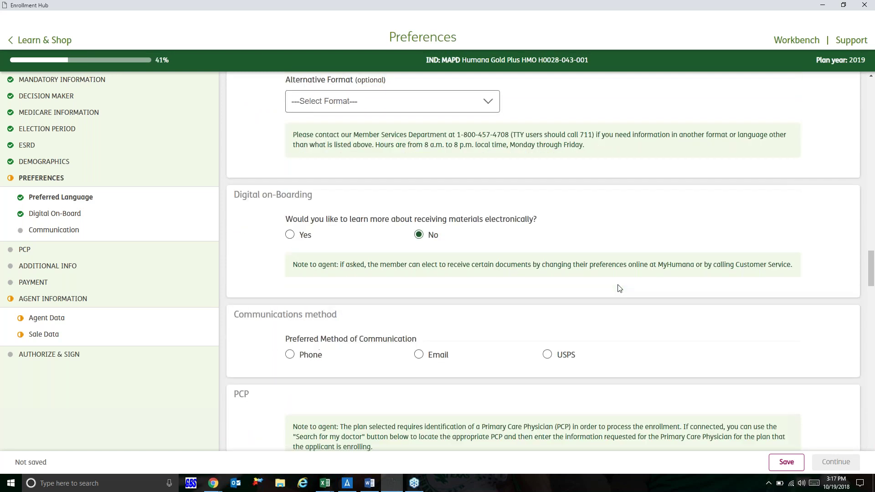
pyautogui.click(547, 314)
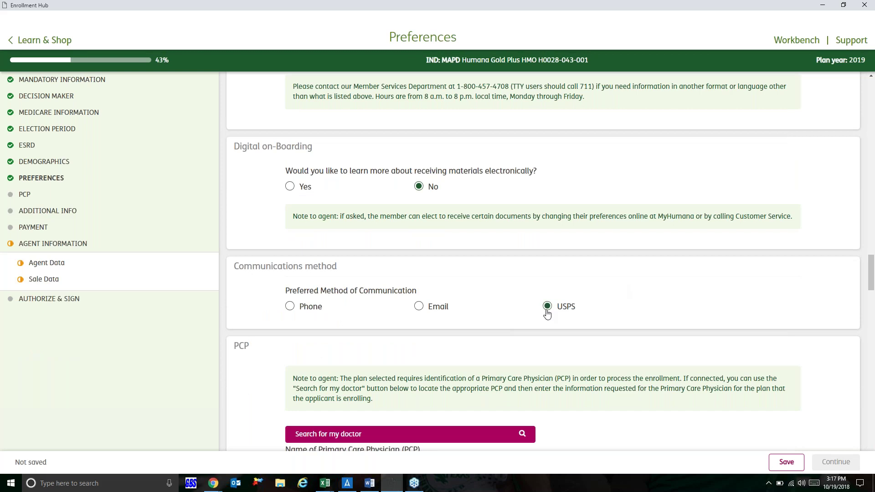
pyautogui.scroll(-4, 547, 314)
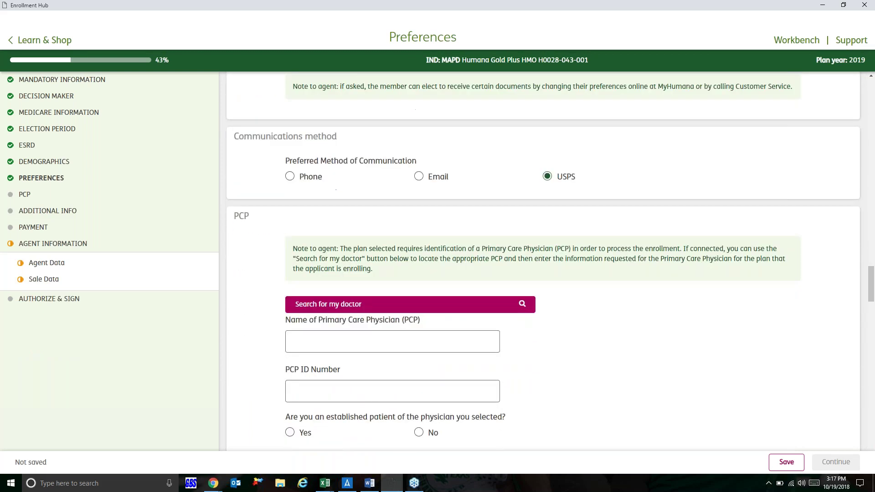
pyautogui.scroll(-1, 438, 249)
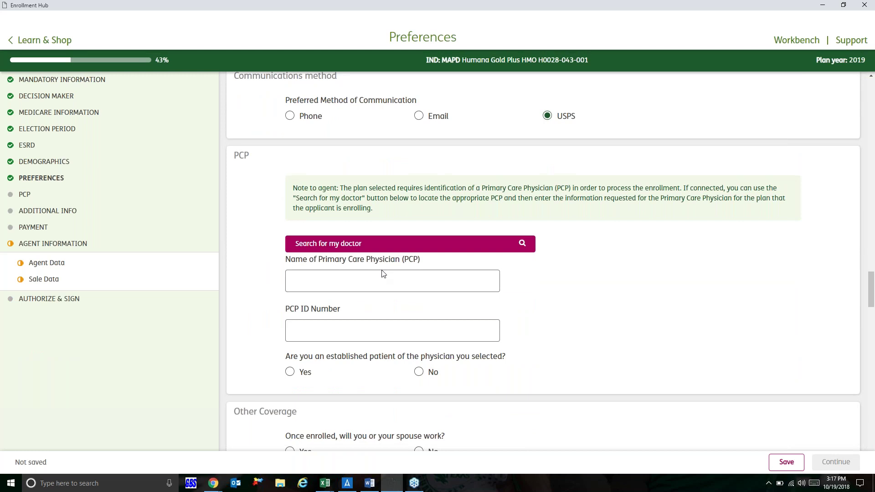
# Step: Enter the primary care physician's name and PCP ID number, and confirm established patient
pyautogui.click(378, 287)
pyautogui.press('Tab')
pyautogui.click(379, 288)
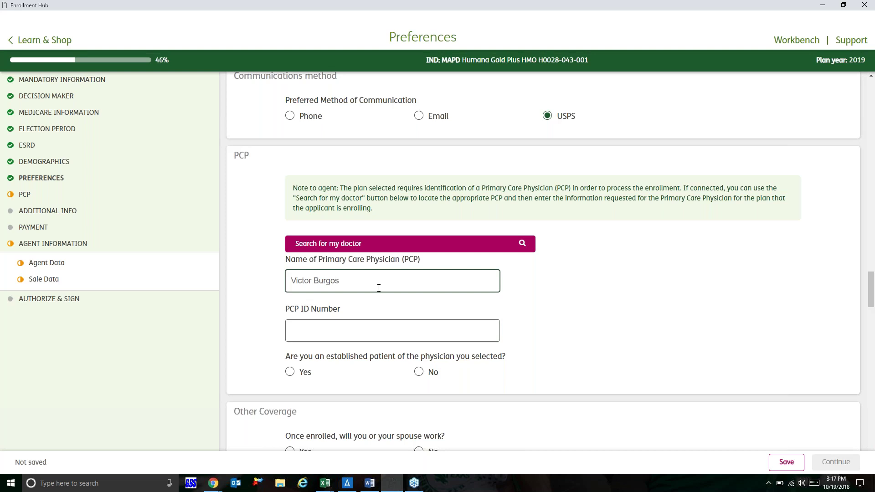
pyautogui.press('Tab')
pyautogui.write('37')
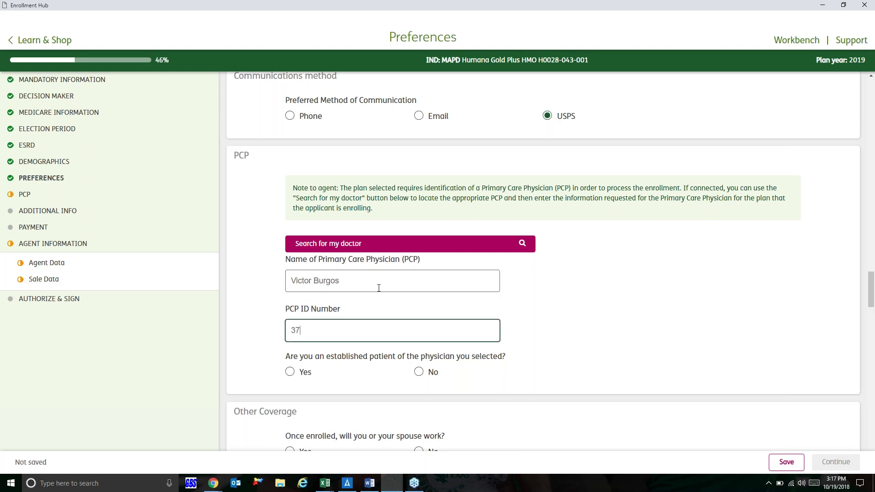
pyautogui.write('8447')
pyautogui.click(290, 375)
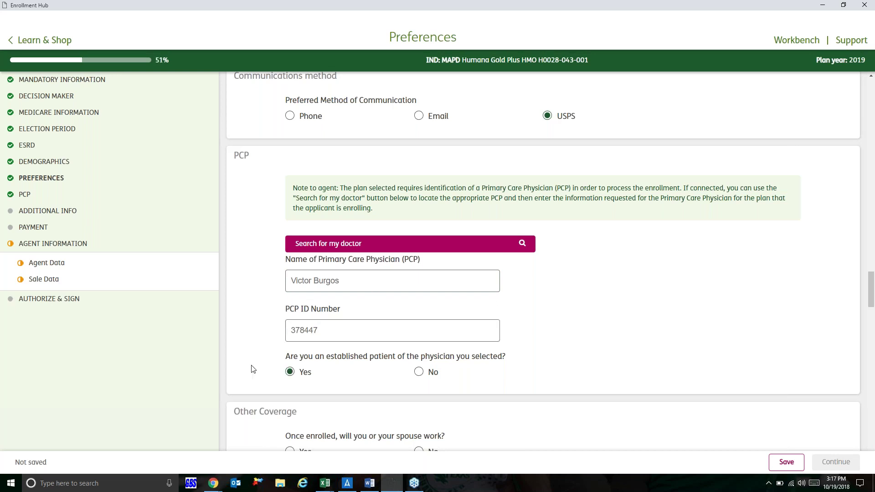
# Step: Answer No to spouse working, other medical coverage, other drug coverage and Medicaid
pyautogui.scroll(-3, 251, 367)
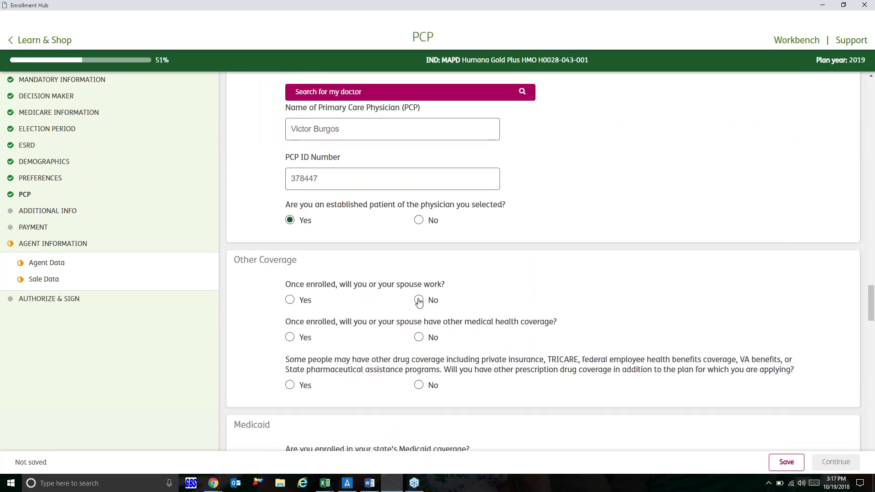
pyautogui.click(418, 301)
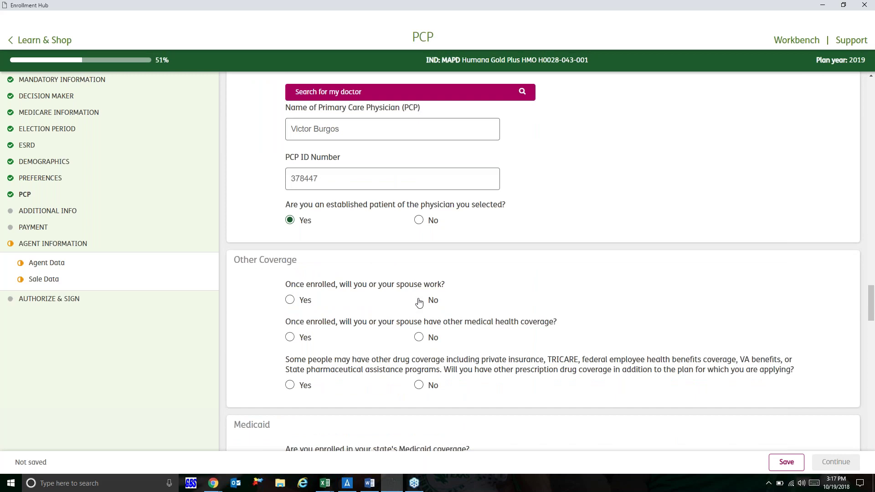
pyautogui.click(419, 338)
pyautogui.scroll(-2, 419, 342)
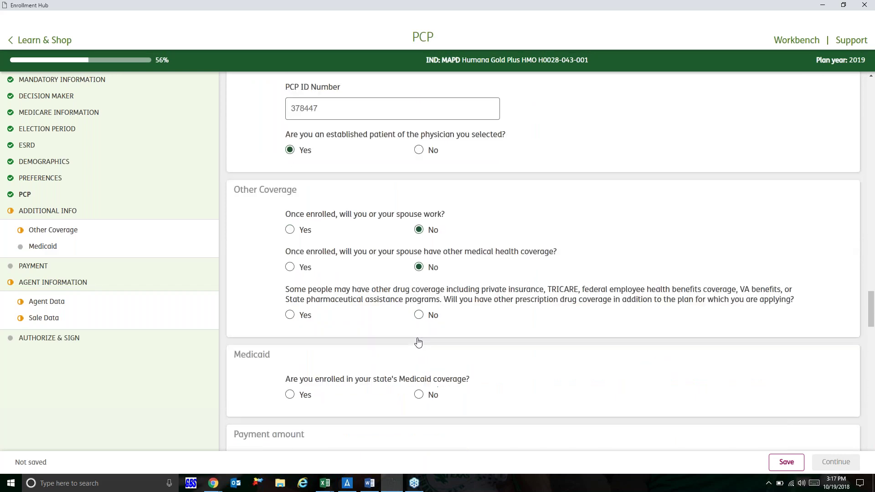
pyautogui.click(419, 291)
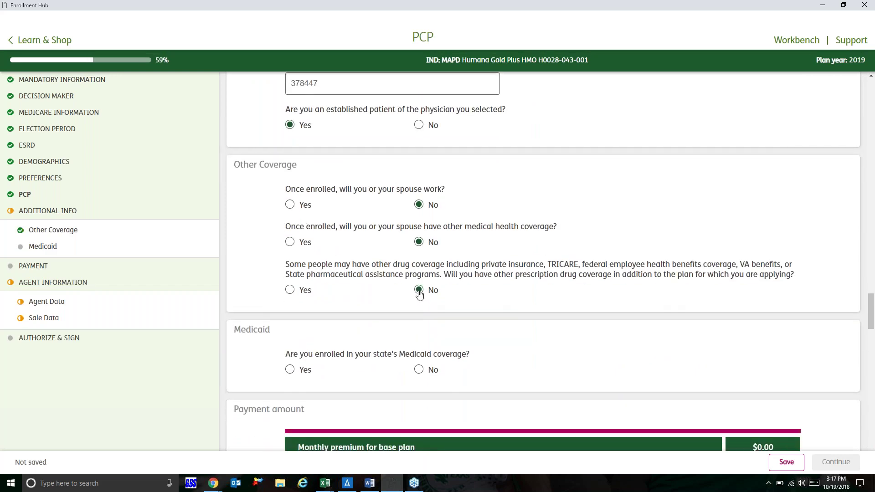
pyautogui.scroll(-1, 419, 295)
pyautogui.scroll(-1, 419, 295)
pyautogui.click(419, 277)
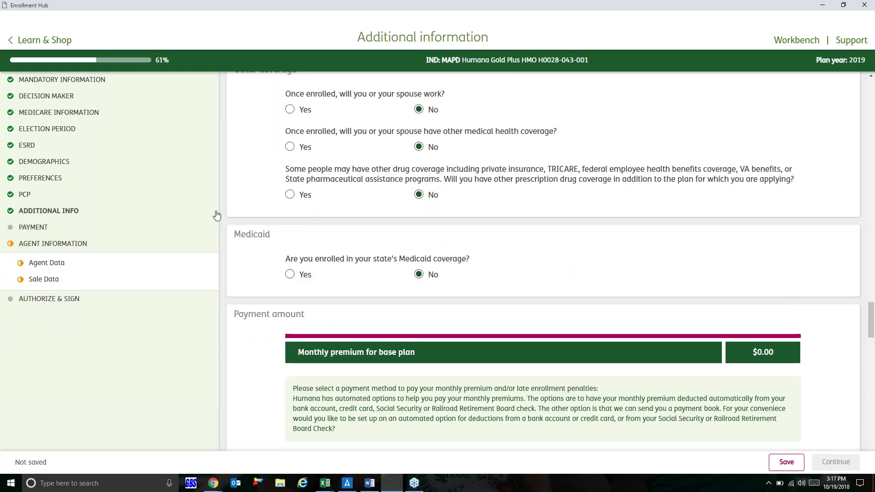
# Step: Pay premiums by Social Security Benefit Check Deduction, then open the Affinity partner dropdown
pyautogui.scroll(-4, 337, 272)
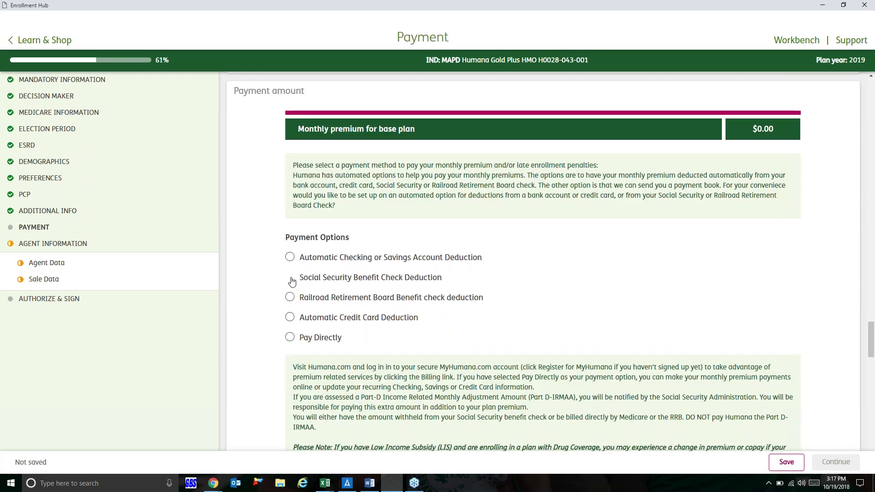
pyautogui.click(291, 278)
pyautogui.scroll(-6, 461, 201)
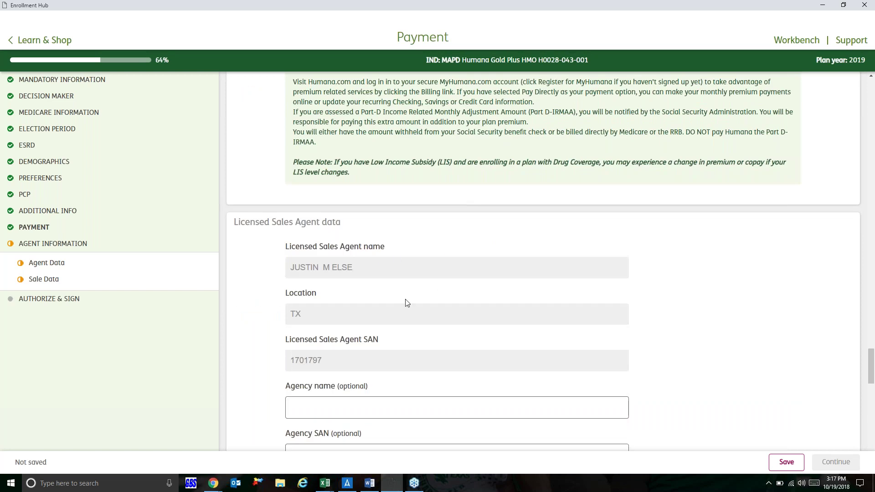
pyautogui.scroll(-2, 407, 304)
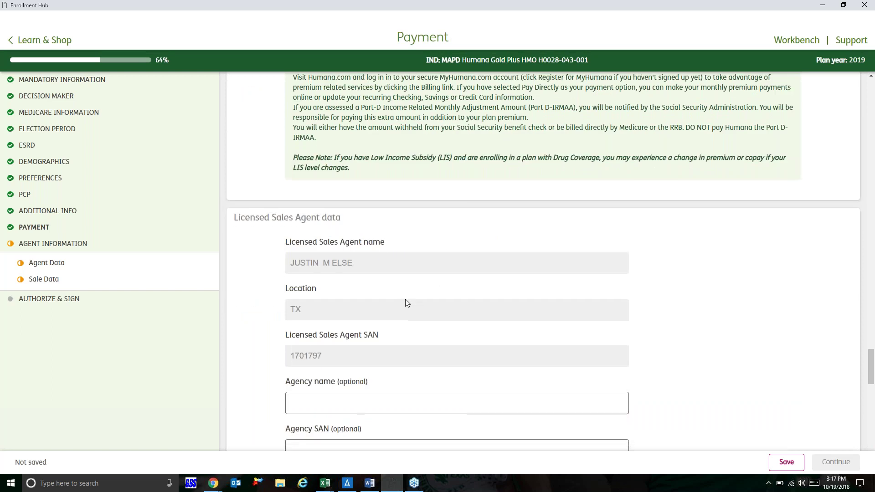
pyautogui.scroll(-2, 356, 359)
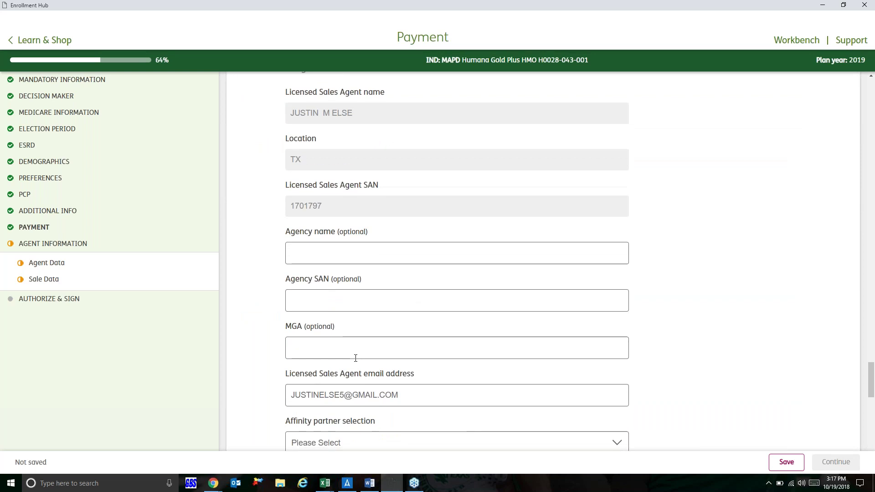
pyautogui.scroll(-3, 356, 360)
pyautogui.scroll(-2, 543, 260)
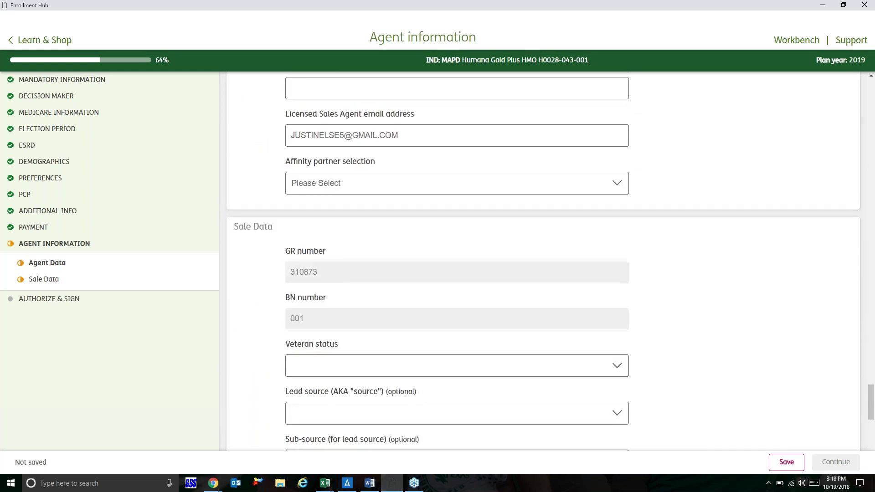
pyautogui.scroll(-1, 544, 260)
pyautogui.scroll(-1, 543, 260)
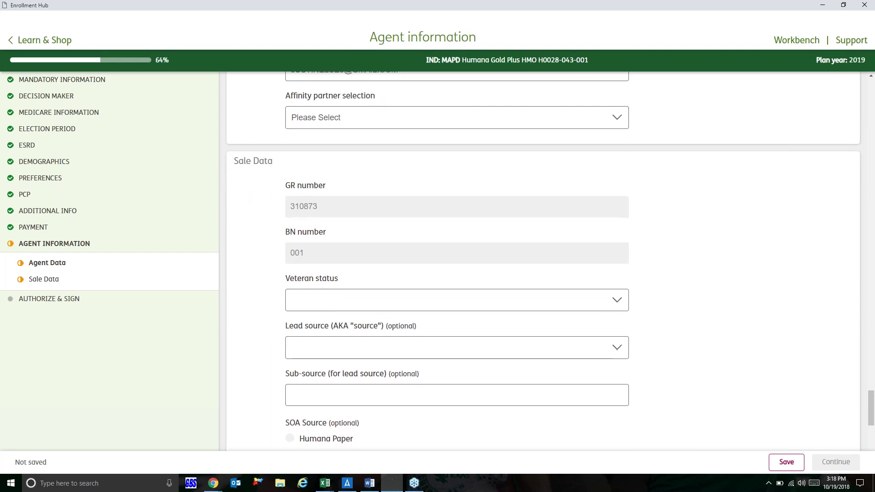
pyautogui.click(410, 119)
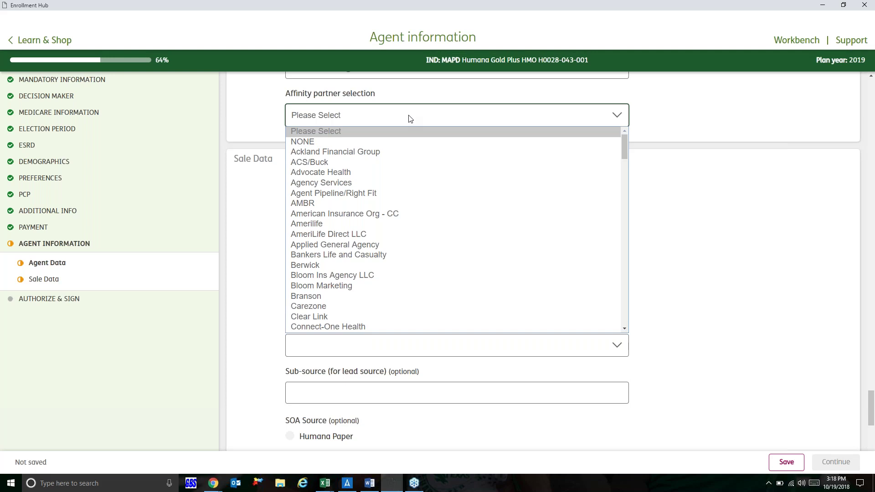
# Step: Choose NONE as the affinity partner and scroll down to the Sale Data fields
pyautogui.click(313, 138)
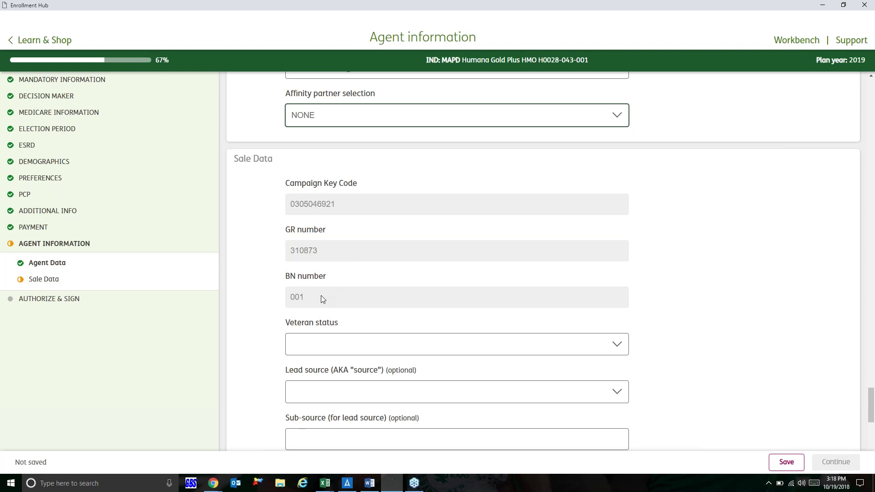
pyautogui.scroll(-1, 323, 299)
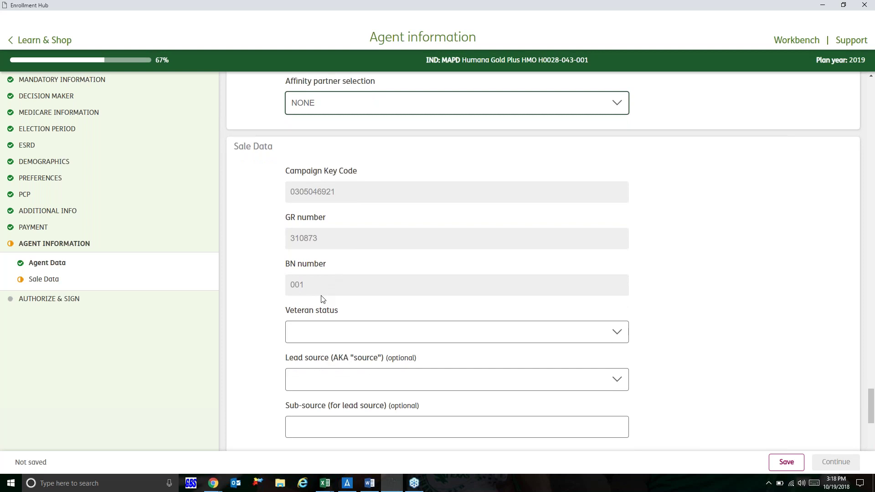
pyautogui.scroll(-2, 322, 299)
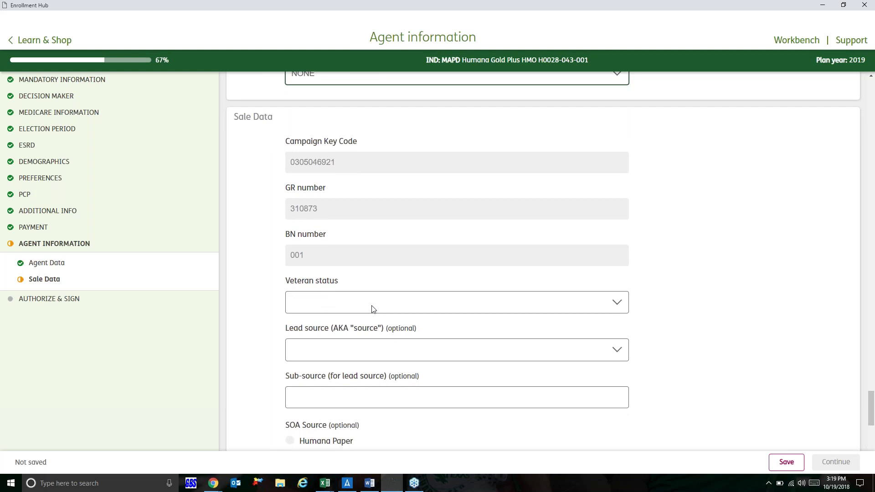
# Step: Set veteran status to 'None of the above' in Sale Data
pyautogui.click(373, 309)
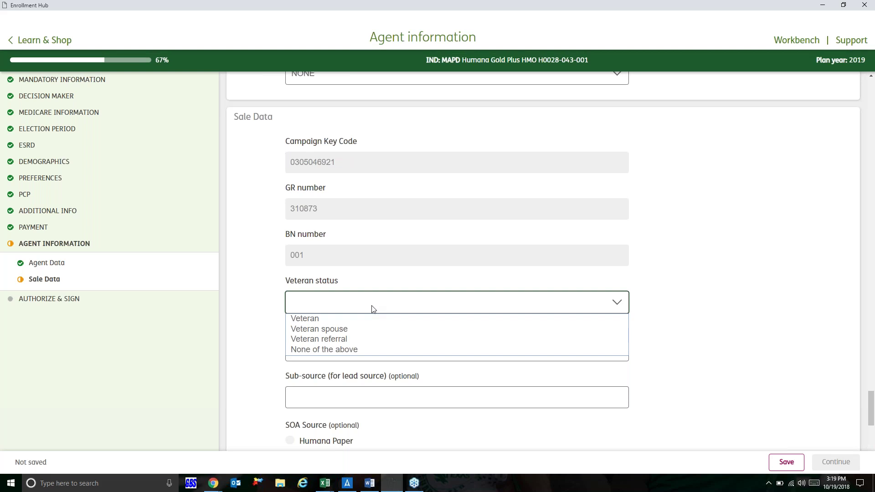
pyautogui.click(364, 350)
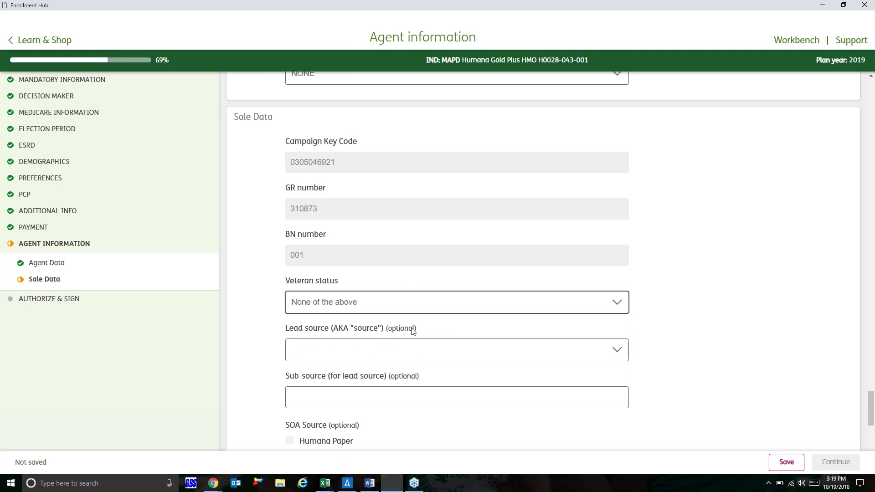
pyautogui.scroll(-3, 409, 378)
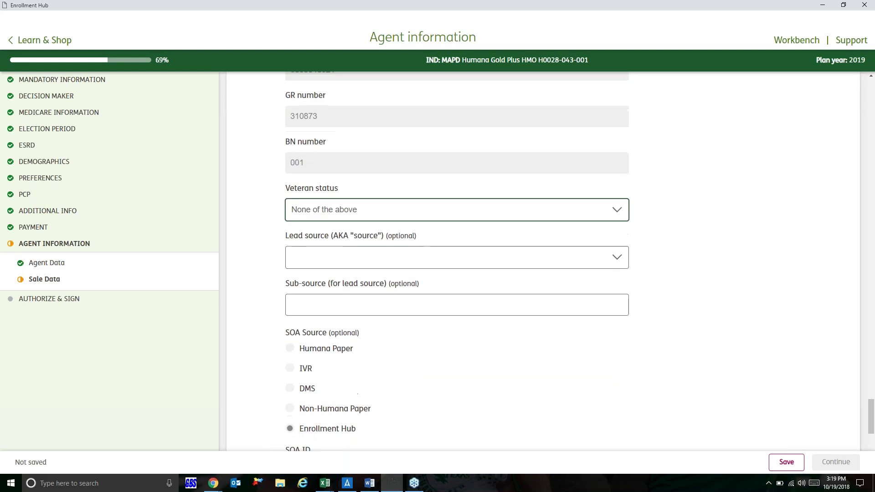
pyautogui.scroll(-3, 314, 247)
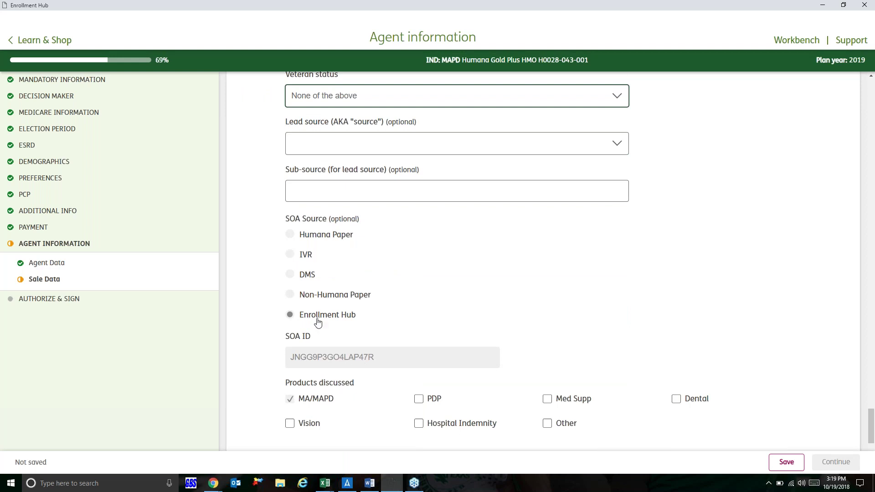
pyautogui.scroll(-3, 339, 319)
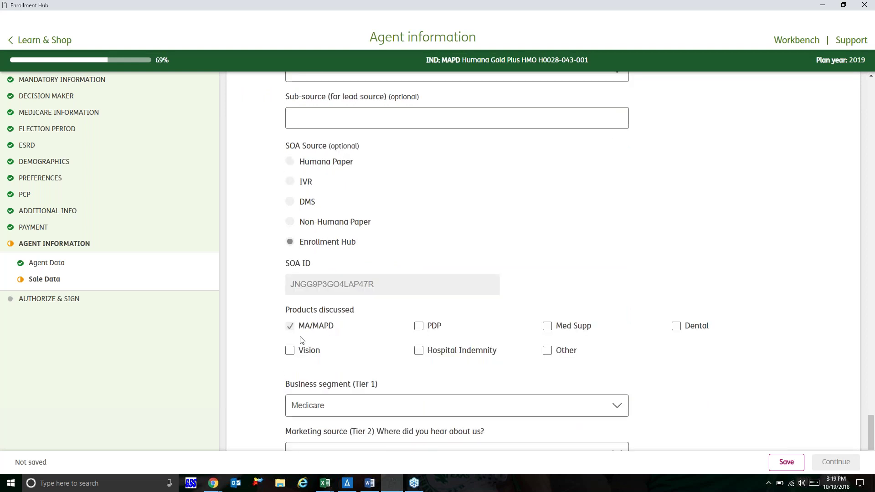
pyautogui.scroll(-6, 305, 339)
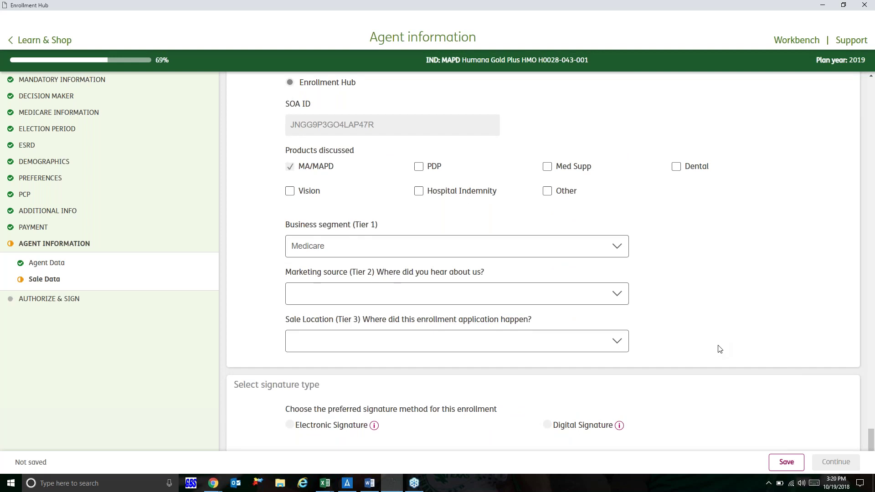
# Step: Set marketing source and sale location to In-Home, and choose Electronic Signature
pyautogui.click(586, 292)
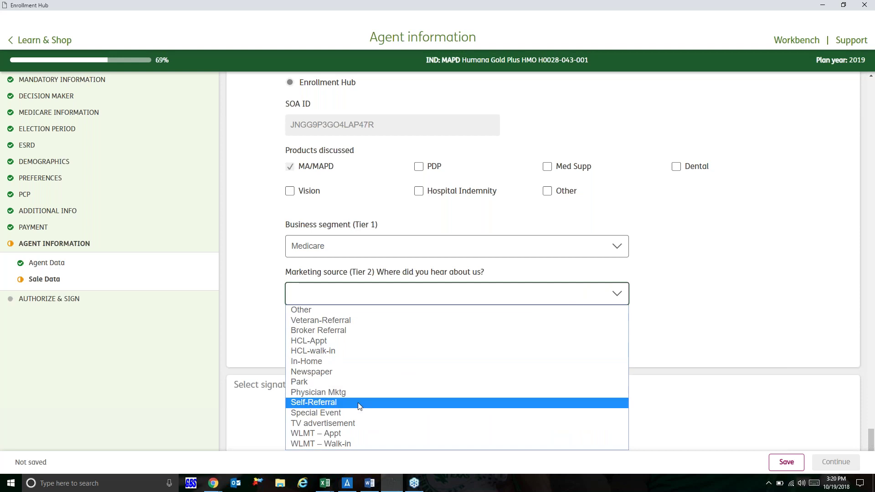
pyautogui.click(322, 362)
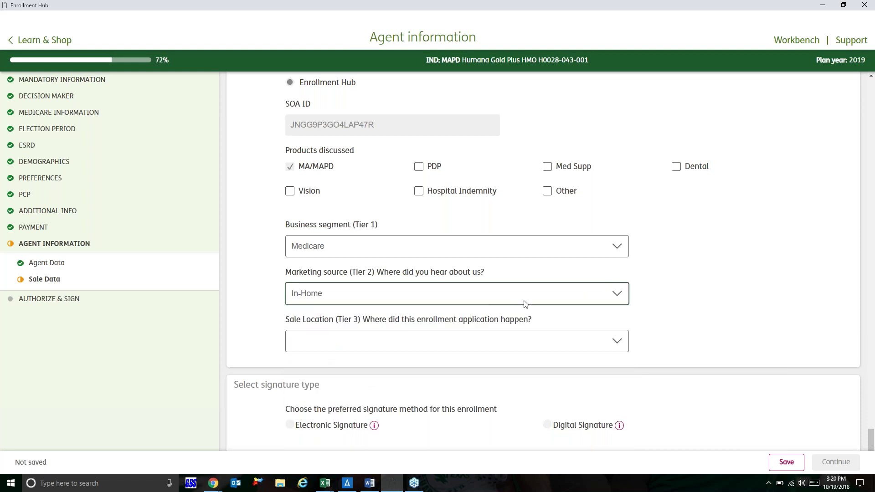
pyautogui.click(579, 343)
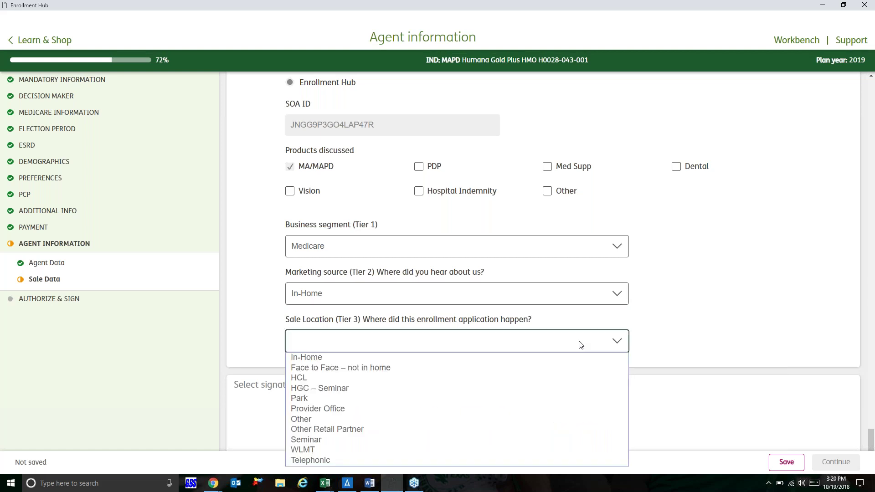
pyautogui.click(330, 360)
pyautogui.scroll(-1, 229, 342)
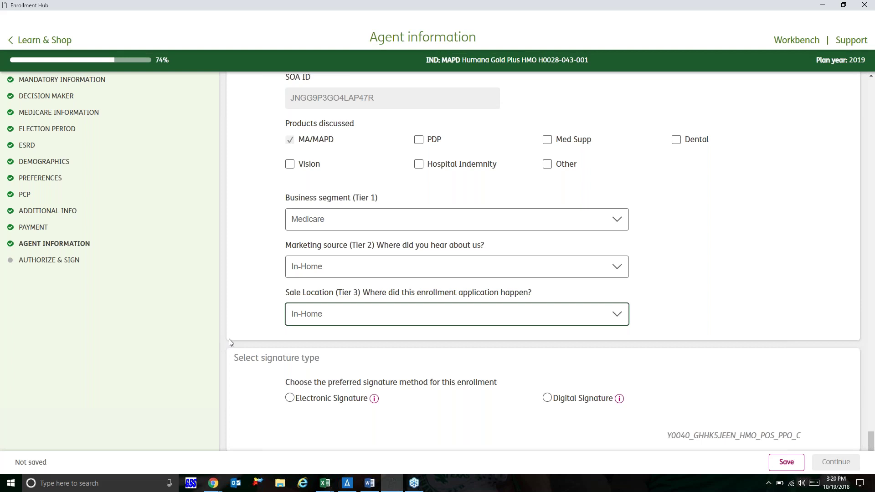
pyautogui.click(374, 399)
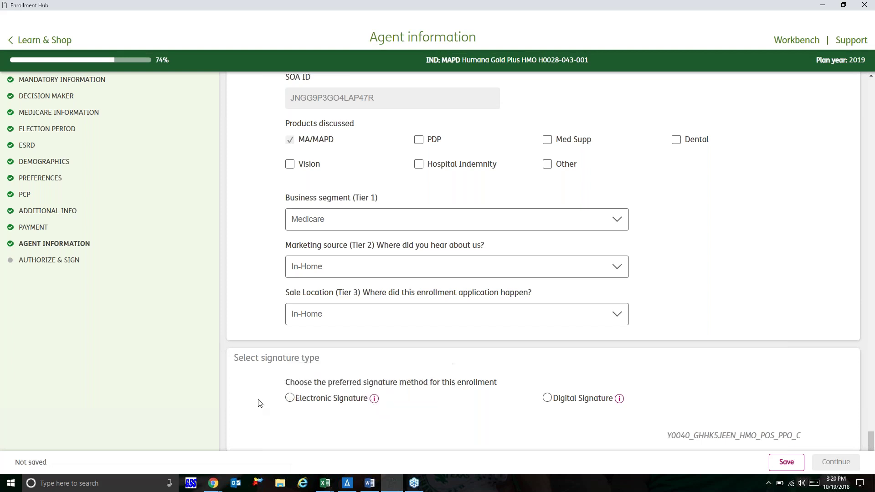
pyautogui.click(291, 400)
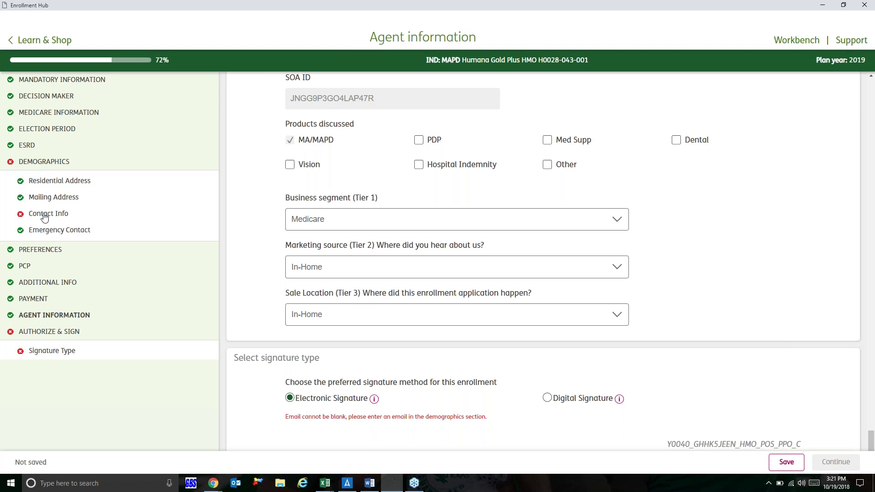
# Step: Scroll up through the application, then briefly show the desktop and restore Enrollment Hub
pyautogui.scroll(3, 235, 281)
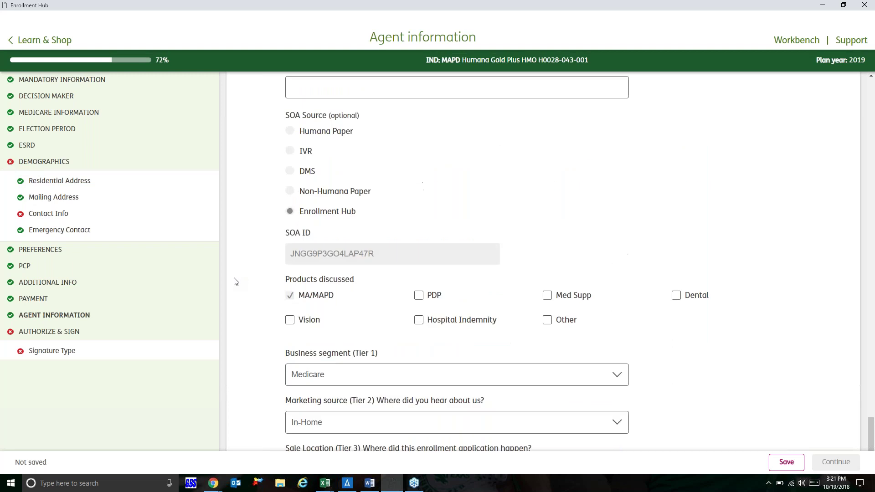
pyautogui.scroll(10, 235, 282)
pyautogui.scroll(12, 236, 281)
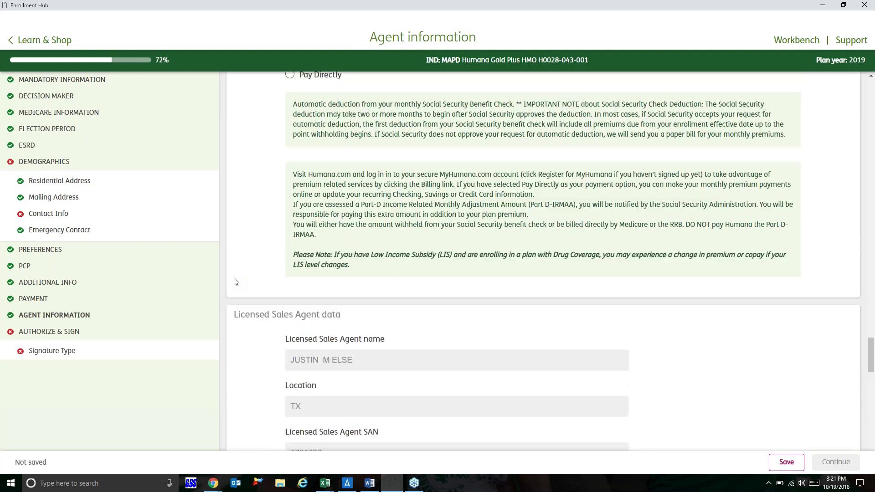
pyautogui.scroll(2, 235, 281)
pyautogui.press('super+d')
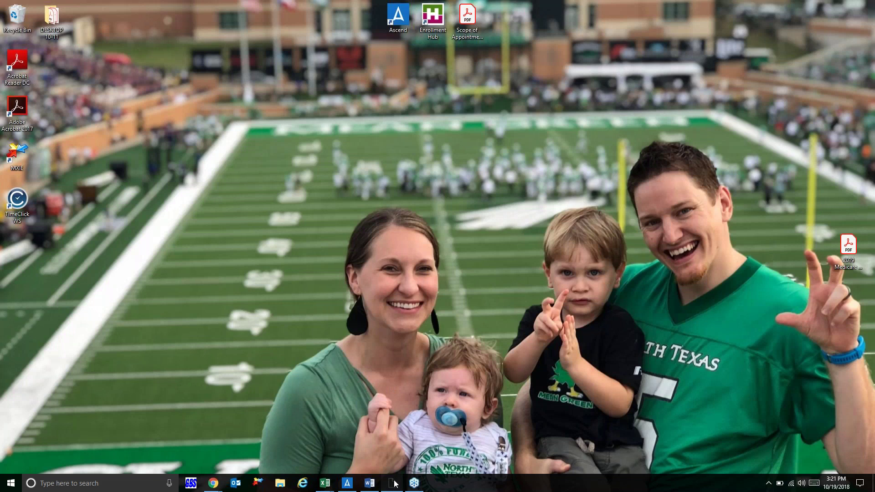
pyautogui.click(395, 484)
# Step: Scroll the application up and back down to the signature-method options
pyautogui.scroll(8, 543, 260)
pyautogui.scroll(15, 389, 311)
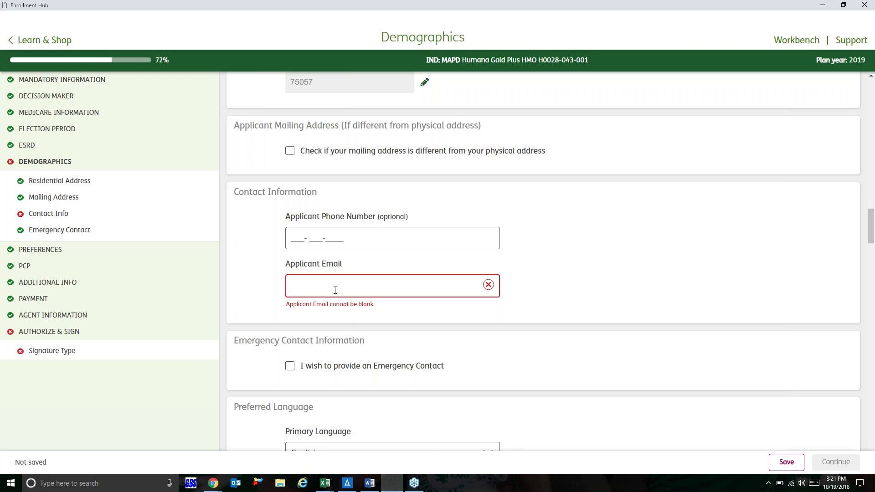
pyautogui.scroll(-10, 335, 290)
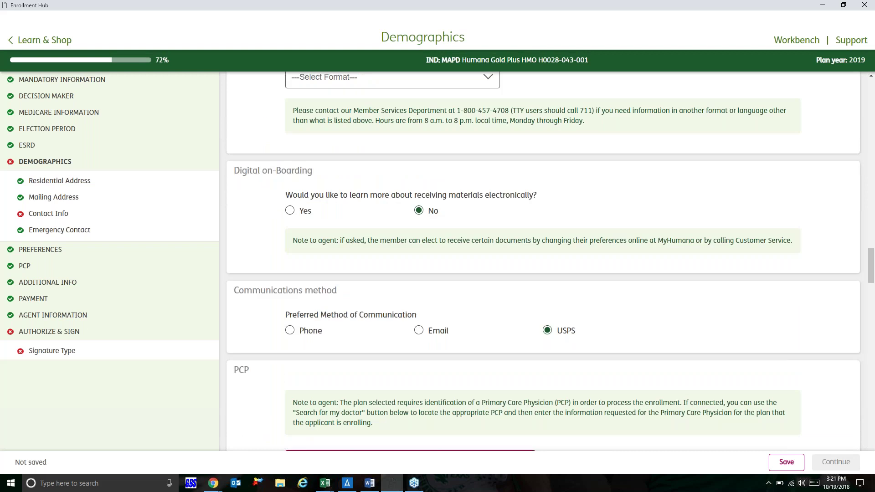
pyautogui.scroll(-20, 544, 262)
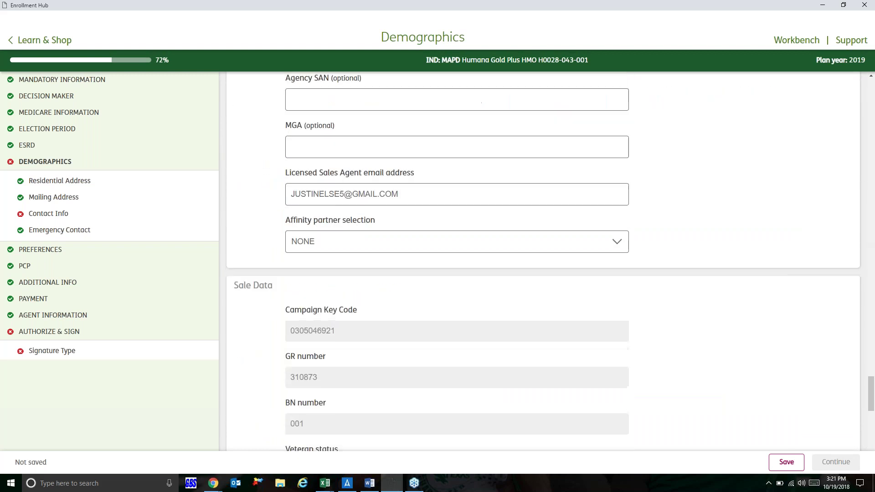
pyautogui.scroll(-3, 456, 259)
pyautogui.scroll(-15, 455, 259)
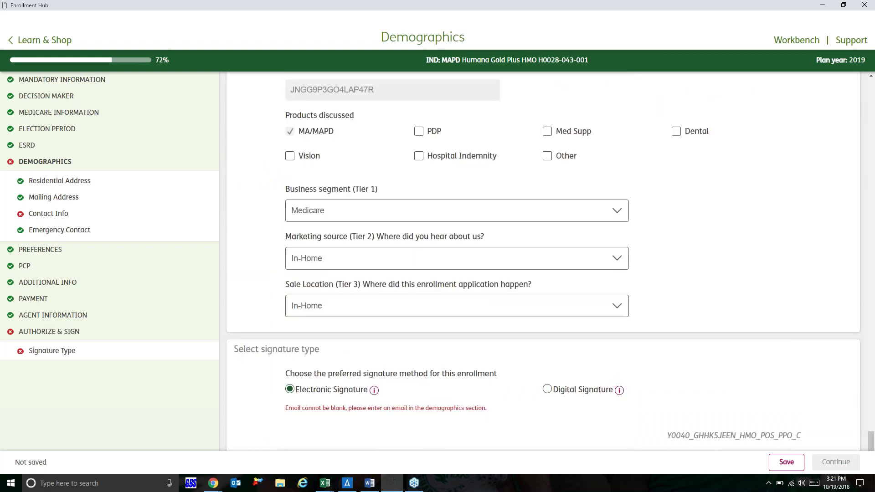
# Step: Choose Digital Signature as the signature method and scroll to the signature box
pyautogui.click(551, 395)
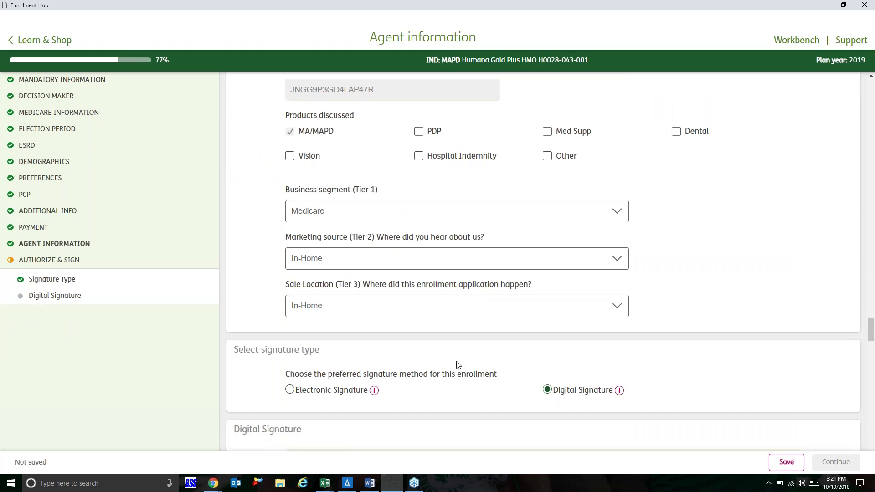
pyautogui.scroll(-2, 458, 365)
pyautogui.scroll(-5, 458, 364)
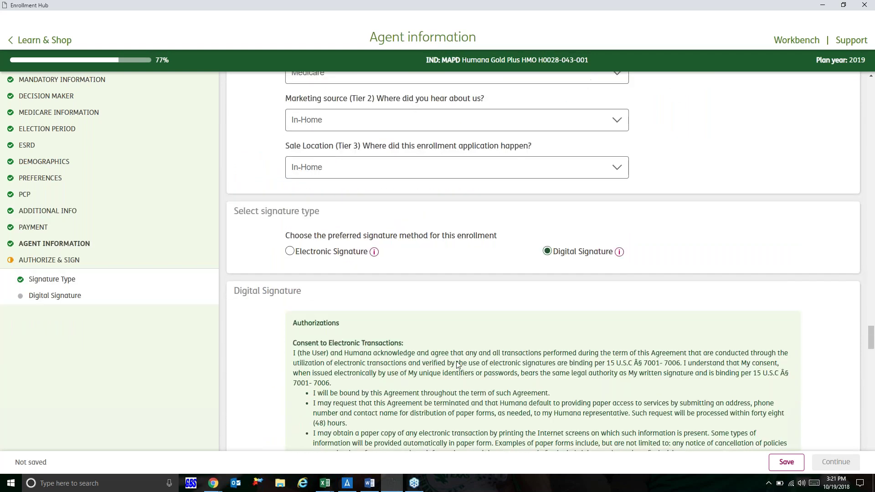
pyautogui.scroll(-5, 458, 365)
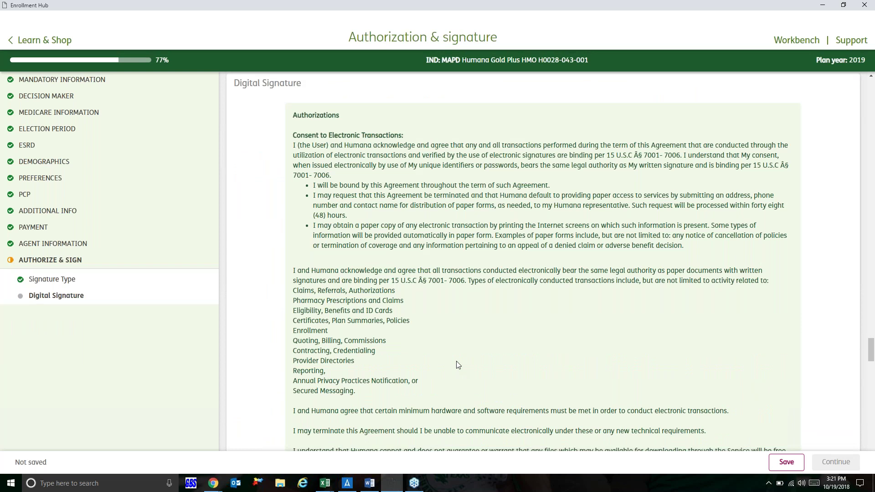
pyautogui.scroll(-5, 458, 365)
pyautogui.scroll(-15, 423, 293)
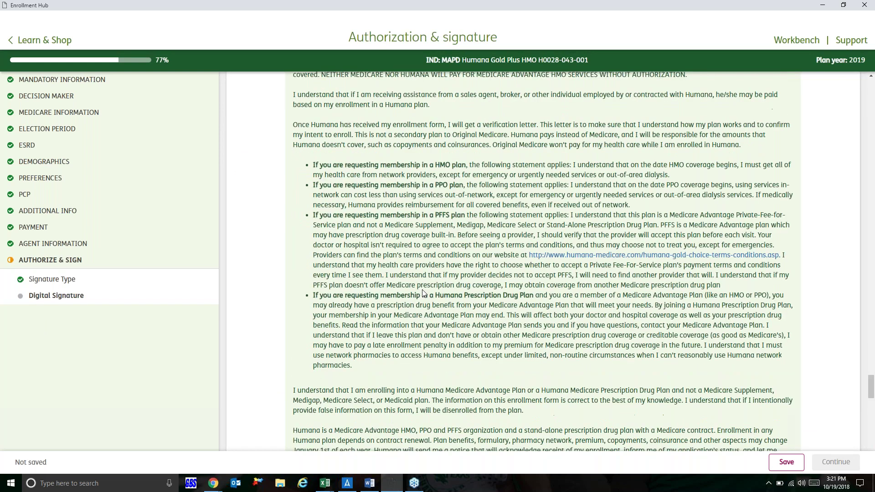
# Step: Draw the applicant's signature, capture it, and continue to the post-enrollment forms
pyautogui.moveTo(326, 306)
pyautogui.mouseDown()
pyautogui.moveTo(327, 324)
pyautogui.moveTo(412, 303)
pyautogui.moveTo(453, 317)
pyautogui.moveTo(410, 326)
pyautogui.mouseUp()
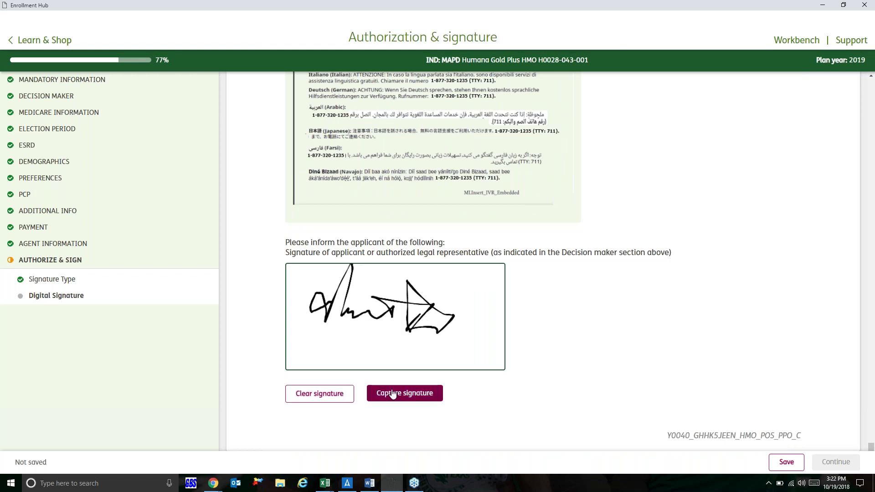
pyautogui.click(393, 394)
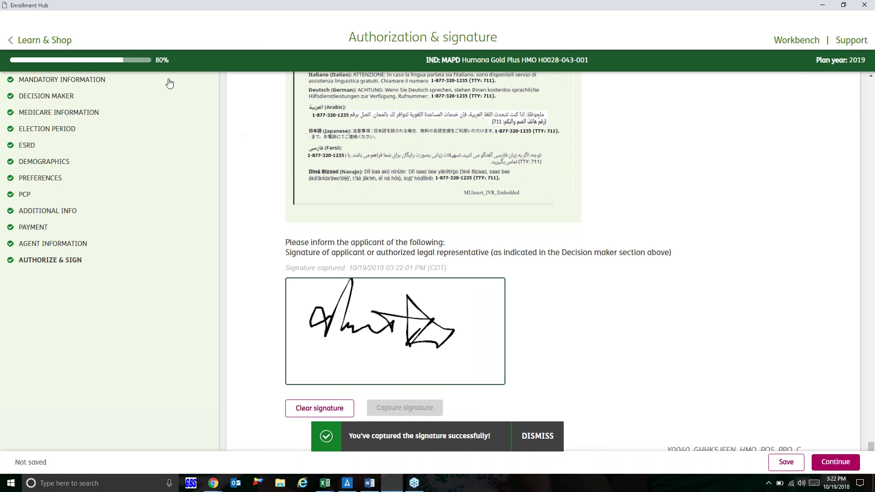
pyautogui.click(841, 469)
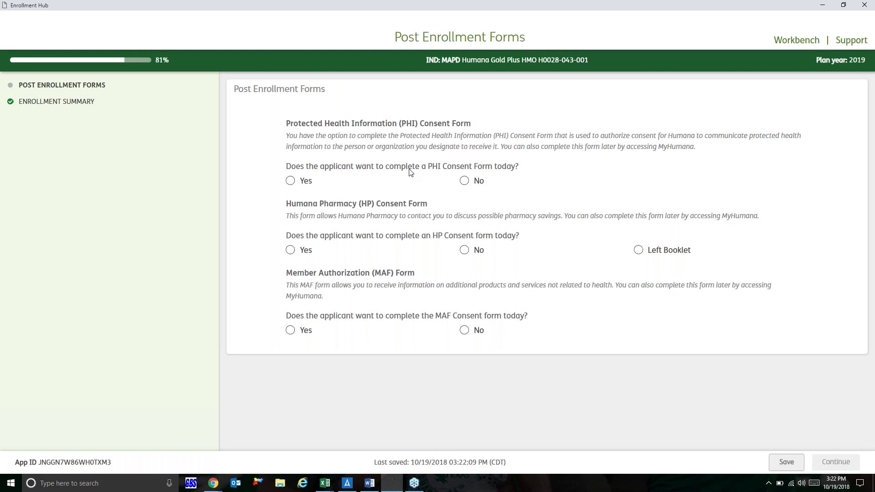
# Step: Answer No to the PHI, HP and MAF consent form questions
pyautogui.click(465, 182)
pyautogui.click(467, 254)
pyautogui.click(467, 336)
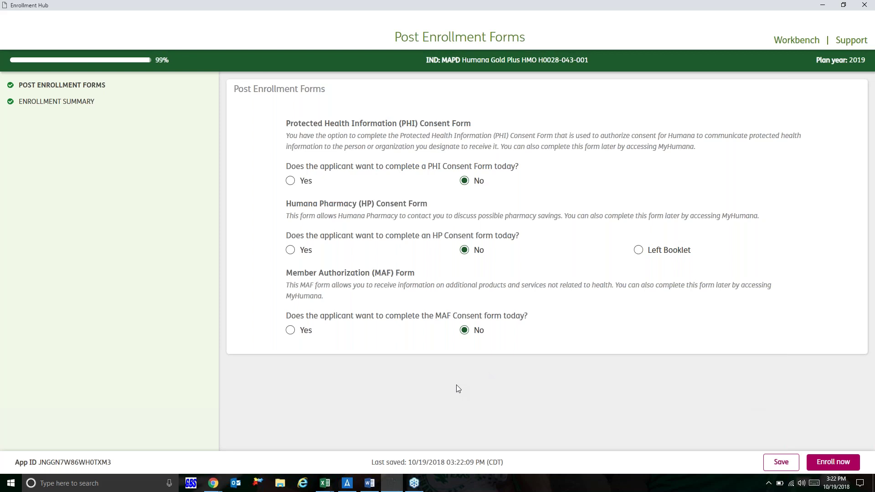
# Step: Minimise the Enrollment Hub window after an attempt to switch to Aetna Ascend
pyautogui.click(348, 487)
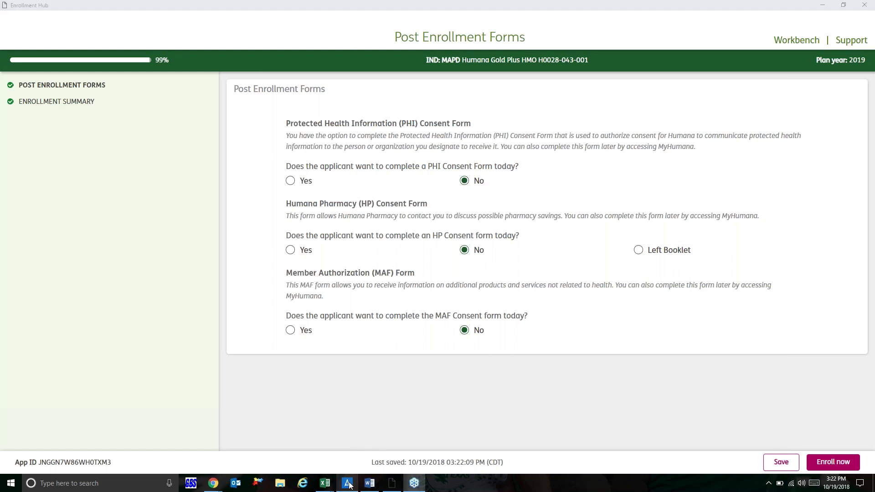
pyautogui.click(821, 6)
pyautogui.click(821, 7)
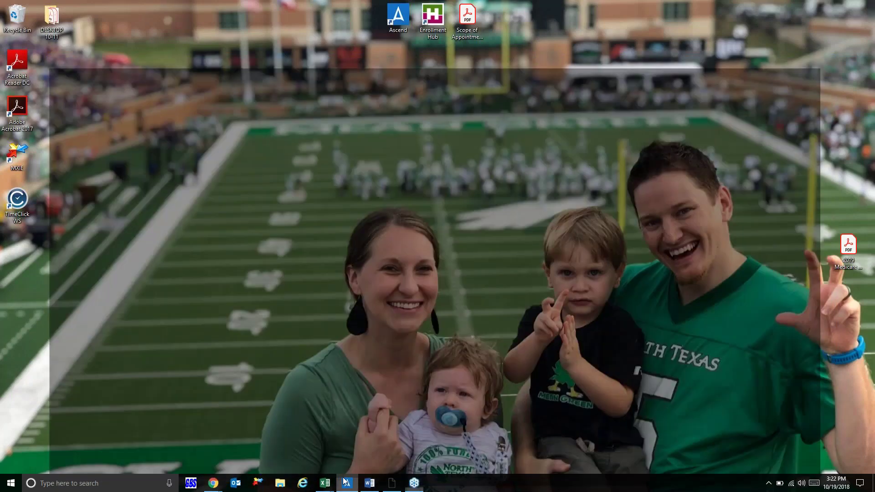
# Step: Restore the Aetna Ascend window from the taskbar and close its orange Offline banner
pyautogui.click(345, 482)
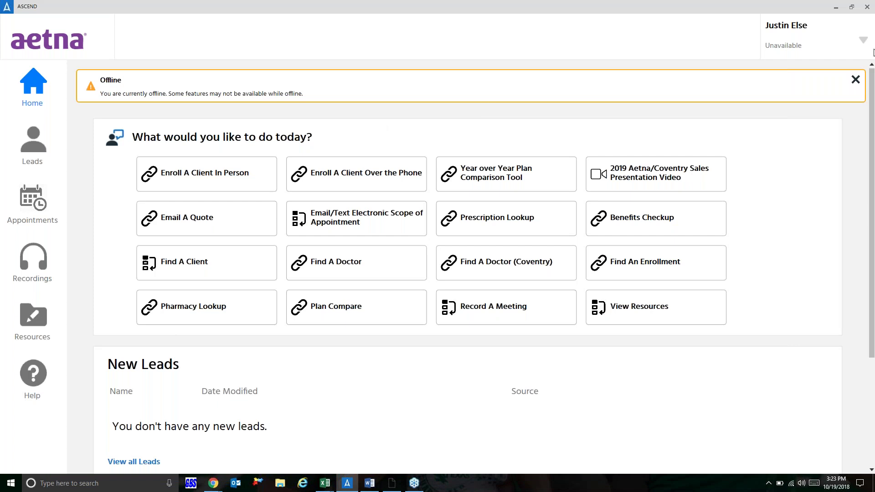
pyautogui.click(856, 79)
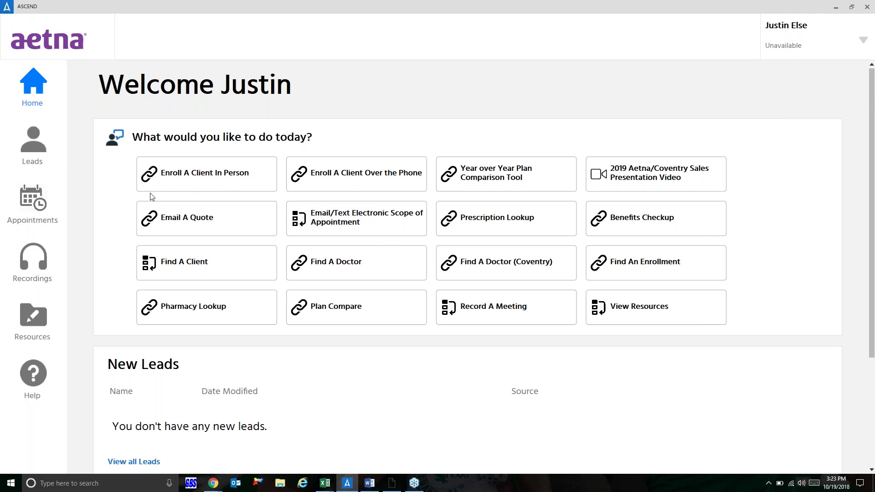
# Step: Start an in-person client enrollment and maximise the ASCEND plan-year selection window
pyautogui.click(187, 181)
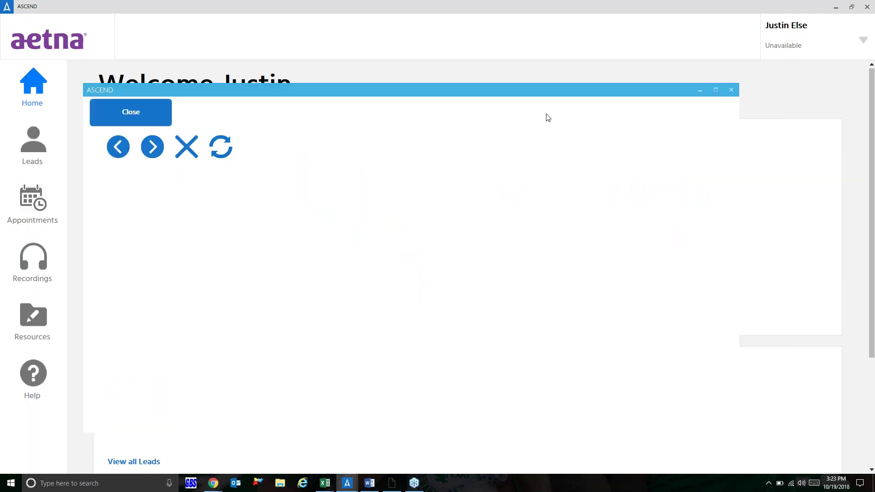
pyautogui.click(715, 90)
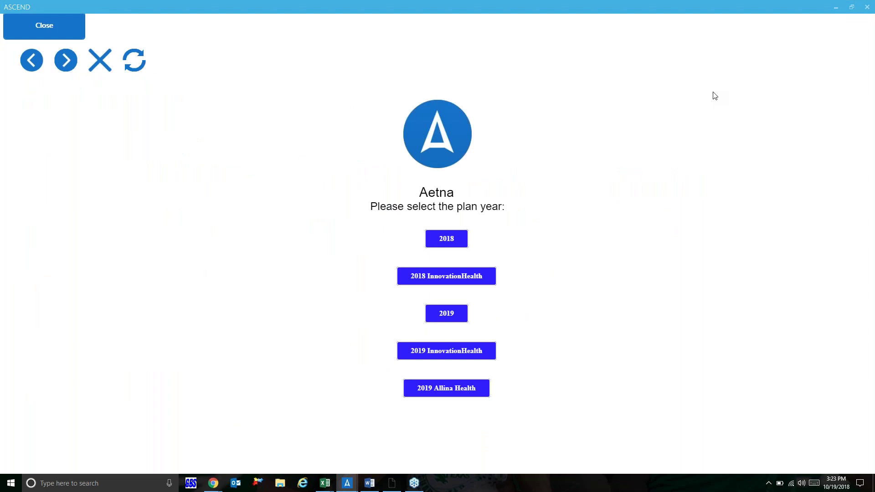
pyautogui.click(852, 8)
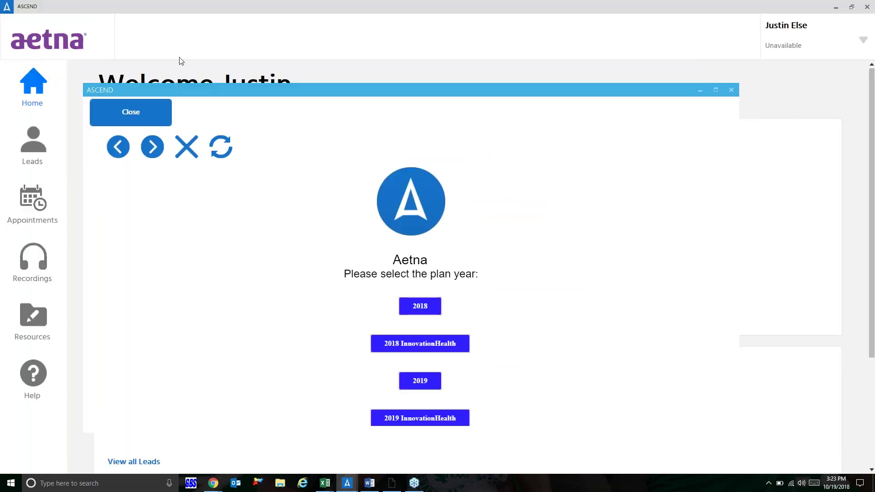
pyautogui.click(715, 91)
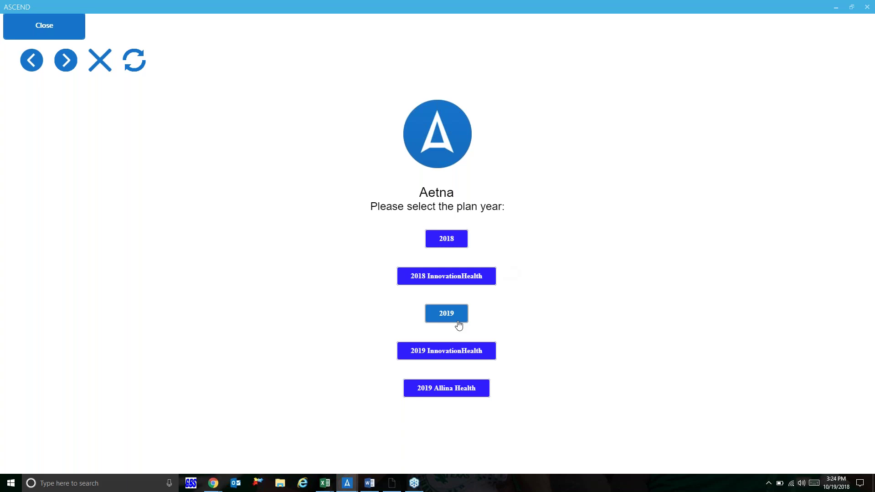
# Step: Choose the 2019 plan year and submit ZIP code 75057 to load its plans
pyautogui.click(457, 317)
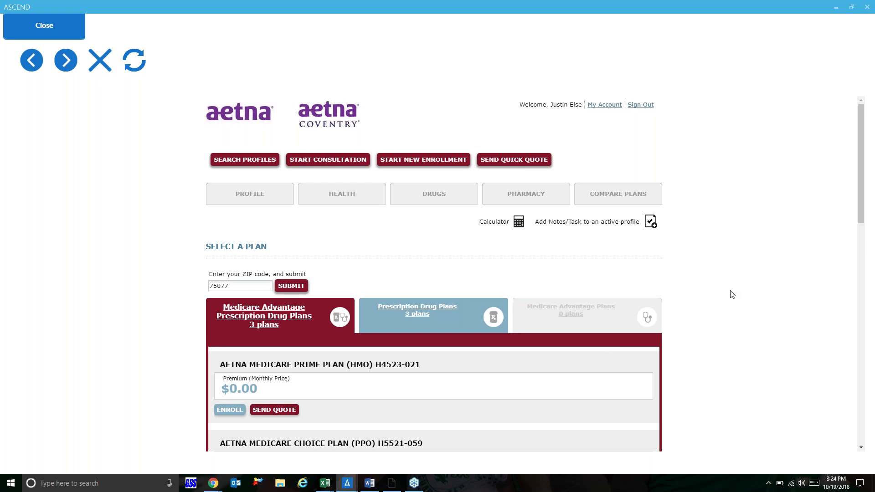
pyautogui.scroll(-1, 732, 294)
pyautogui.moveTo(230, 244); pyautogui.dragTo(196, 243)
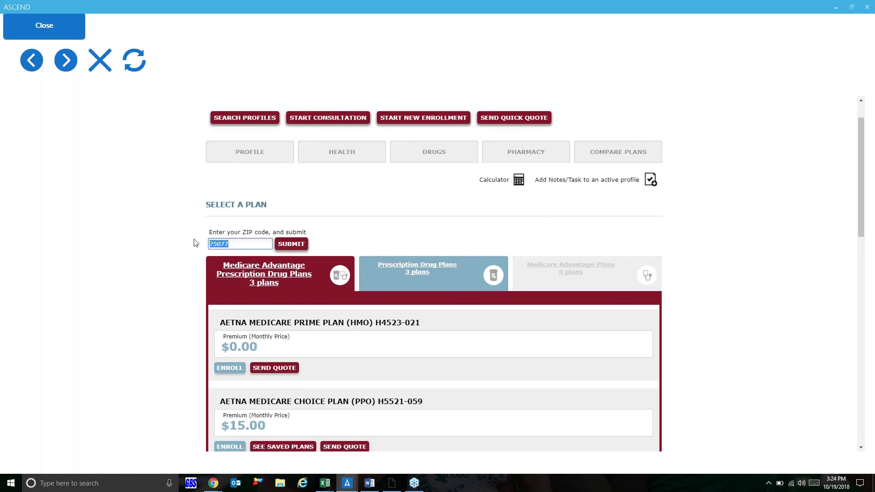
pyautogui.write('75057')
pyautogui.click(292, 245)
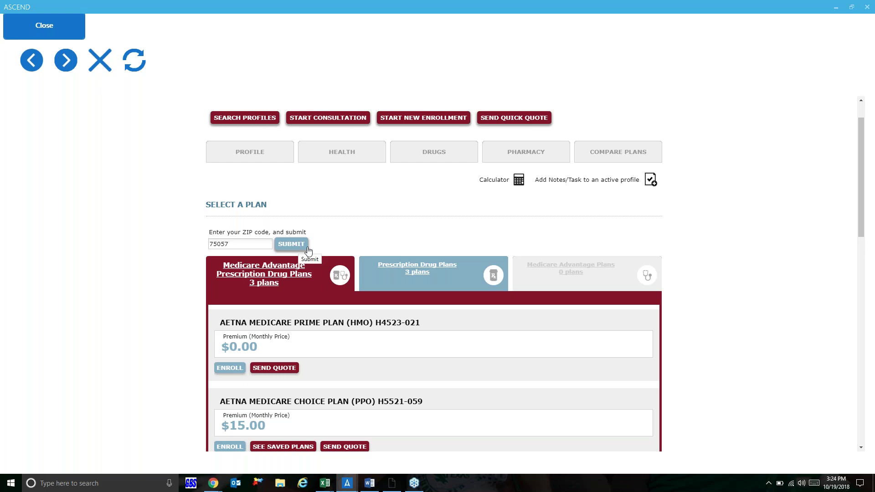
pyautogui.click(429, 270)
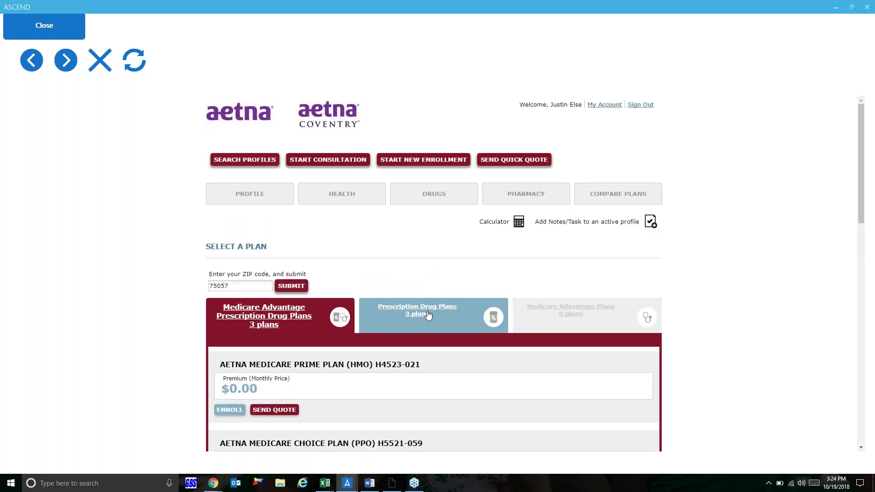
# Step: Browse the Prescription Drug Plans list, then return to the Medicare Advantage Prescription Drug Plans
pyautogui.click(428, 315)
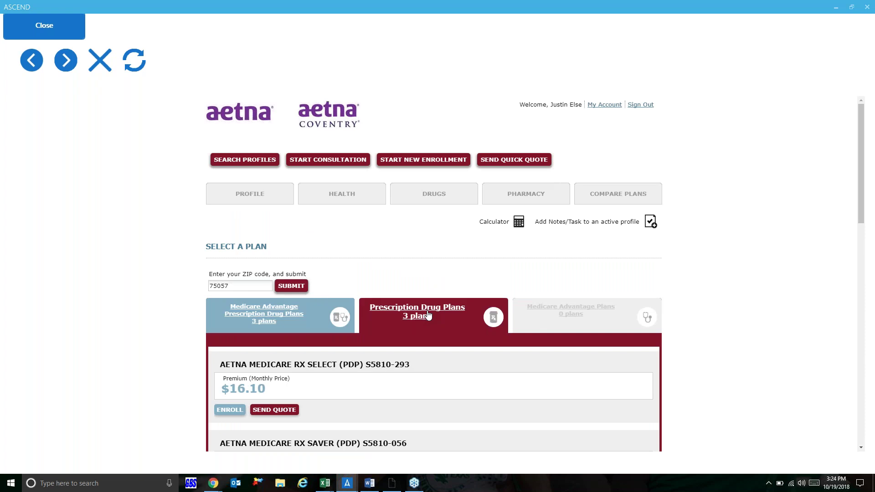
pyautogui.scroll(-2, 428, 315)
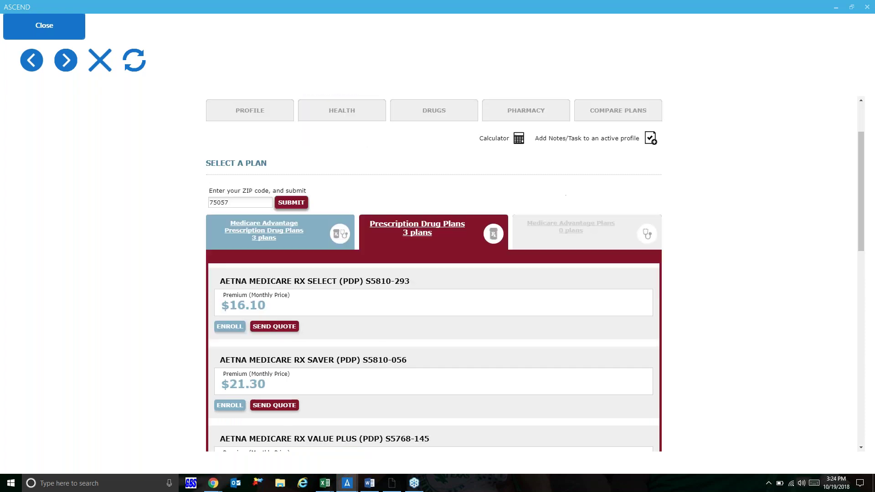
pyautogui.scroll(-2, 429, 315)
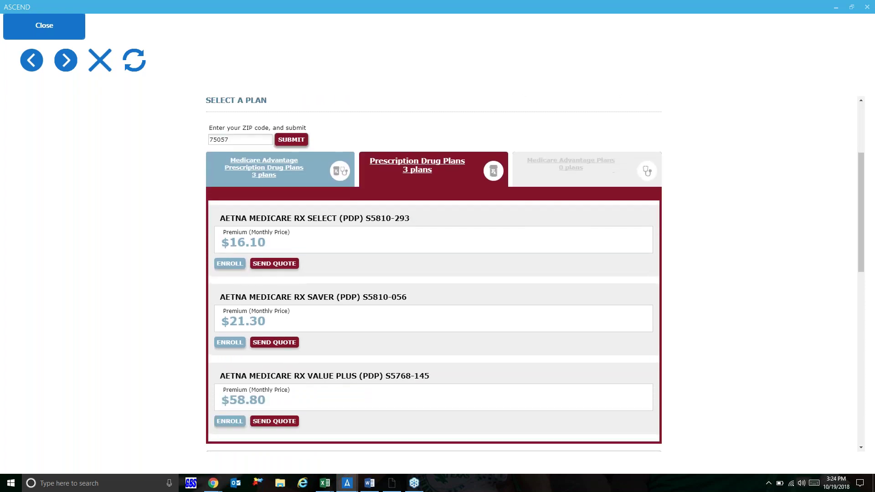
pyautogui.scroll(2, 283, 252)
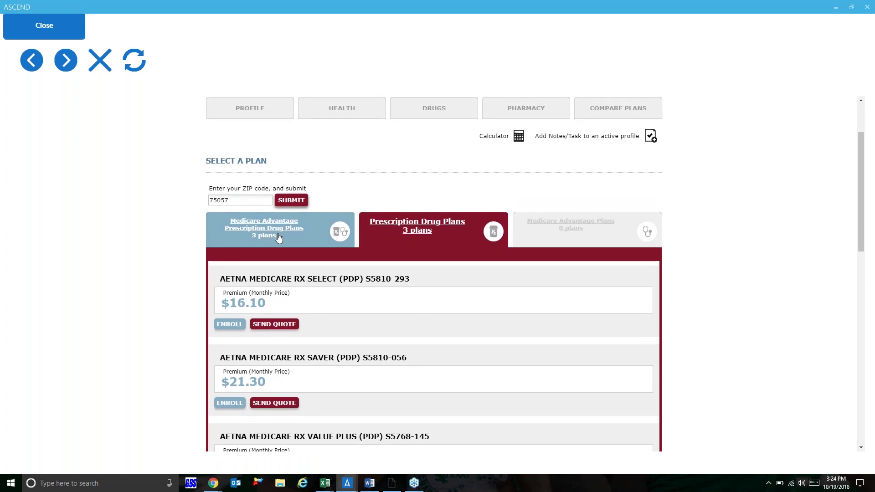
pyautogui.click(278, 237)
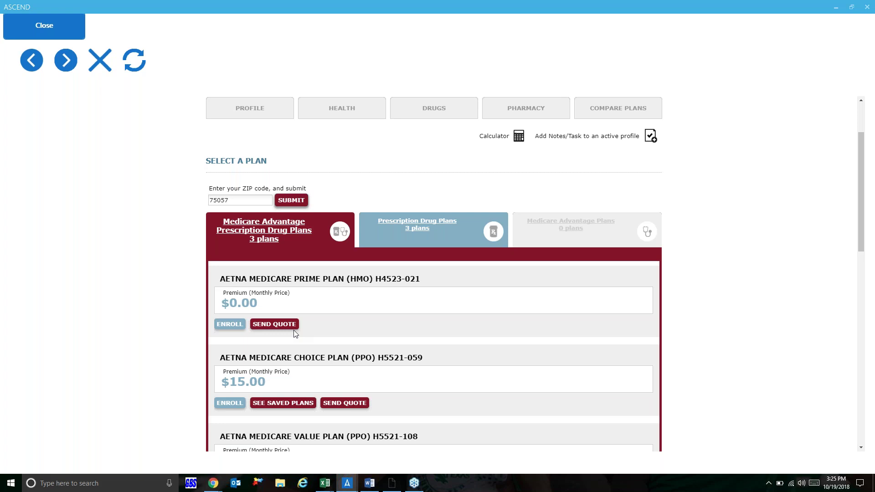
# Step: Enroll in Aetna Medicare Prime Plan (HMO) H4523-021 and scroll down to Personal Information
pyautogui.click(232, 326)
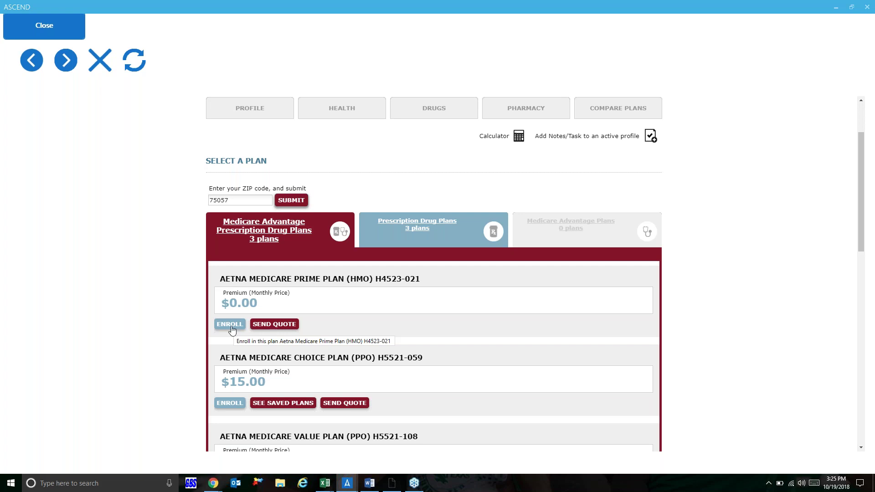
pyautogui.click(216, 325)
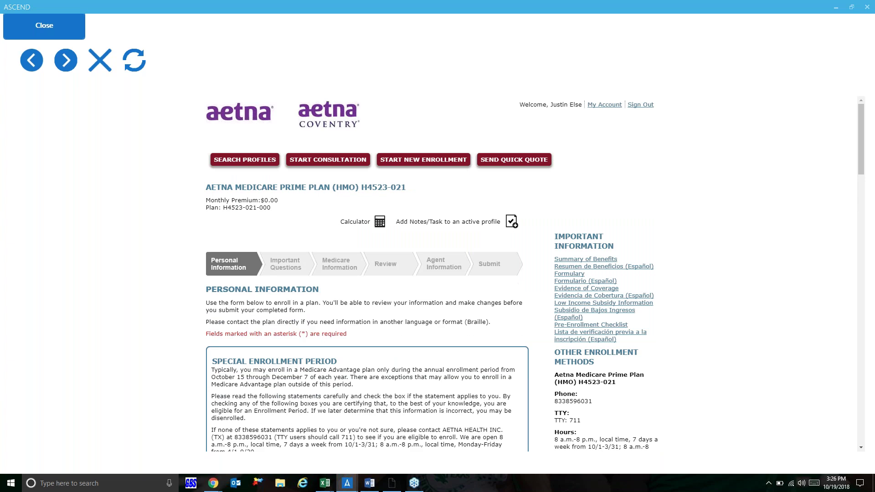
pyautogui.scroll(-3, 533, 273)
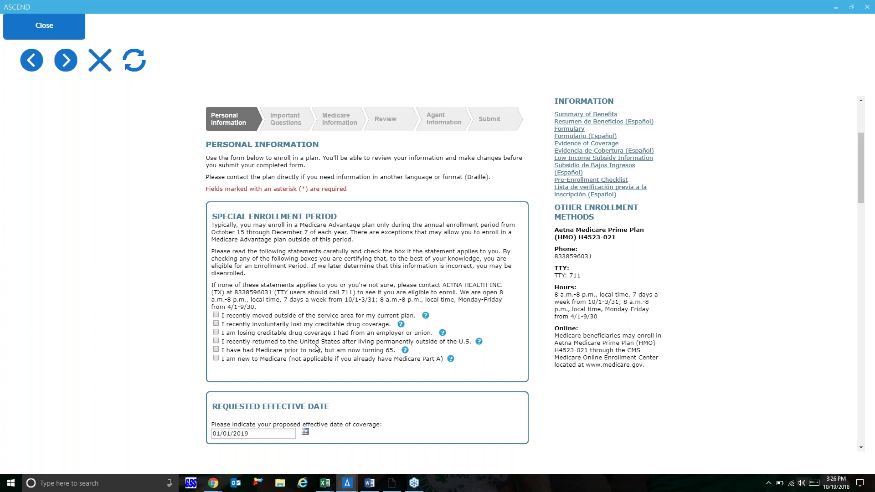
pyautogui.scroll(-3, 317, 348)
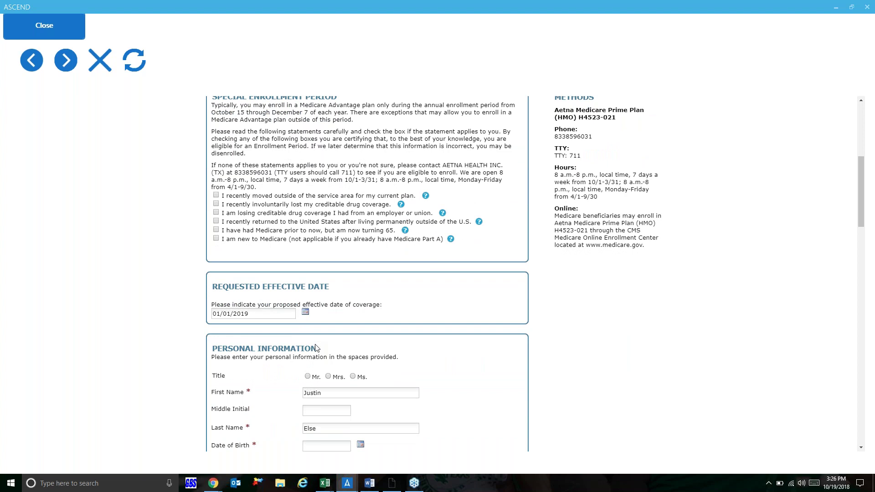
pyautogui.scroll(-2, 317, 347)
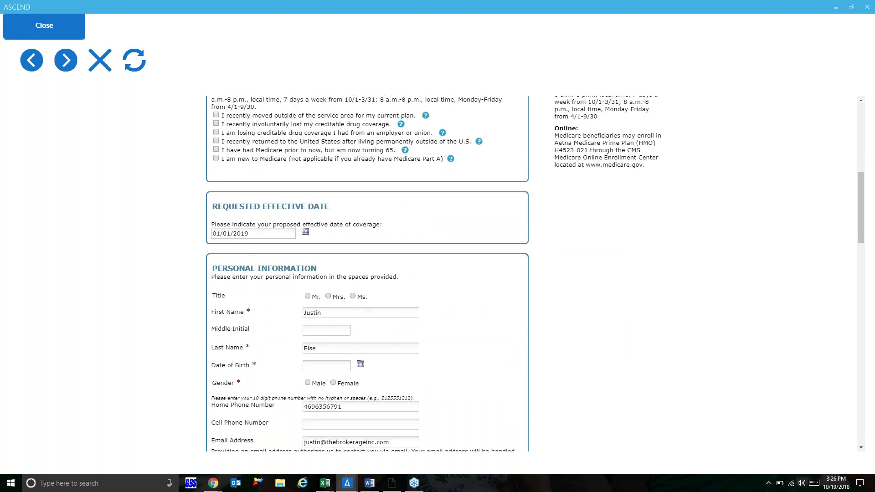
# Step: Set title Mr., enter the applicant's first name, last name and date of birth, and choose male
pyautogui.click(307, 296)
pyautogui.doubleClick(340, 312)
pyautogui.write('Mickey')
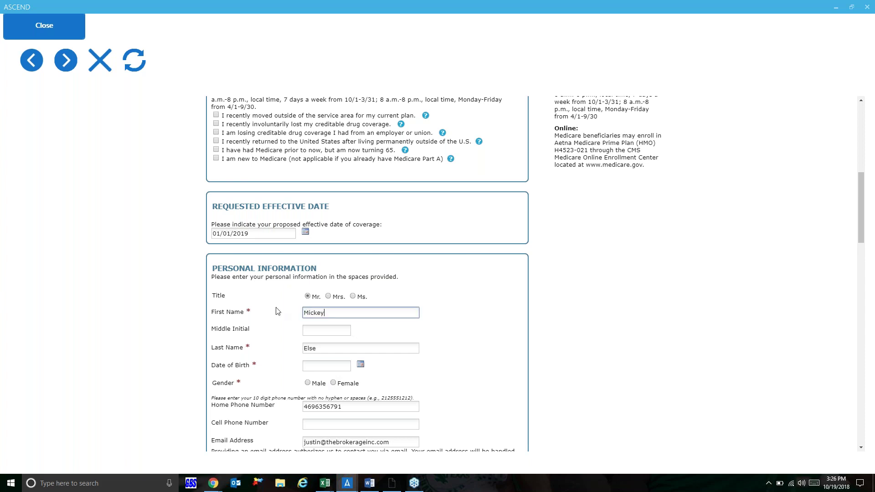
pyautogui.press('Tab')
pyautogui.press('Tab')
pyautogui.write('Mouse')
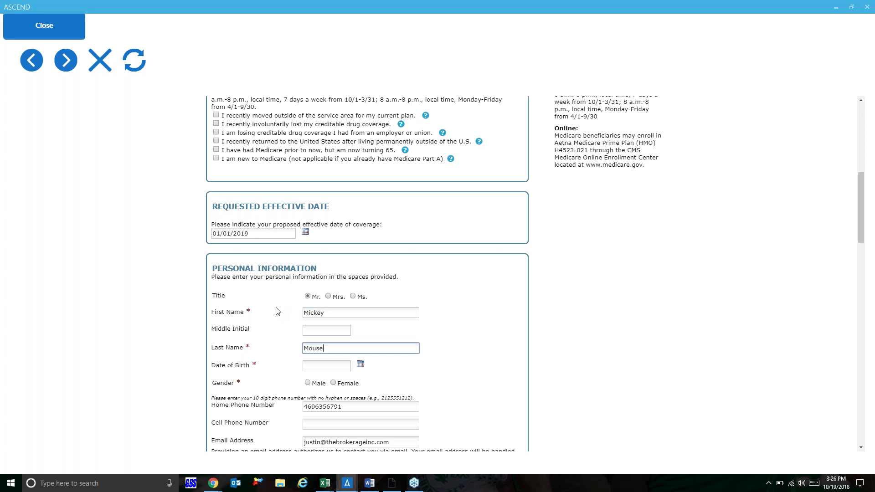
pyautogui.press('Tab')
pyautogui.write('11/')
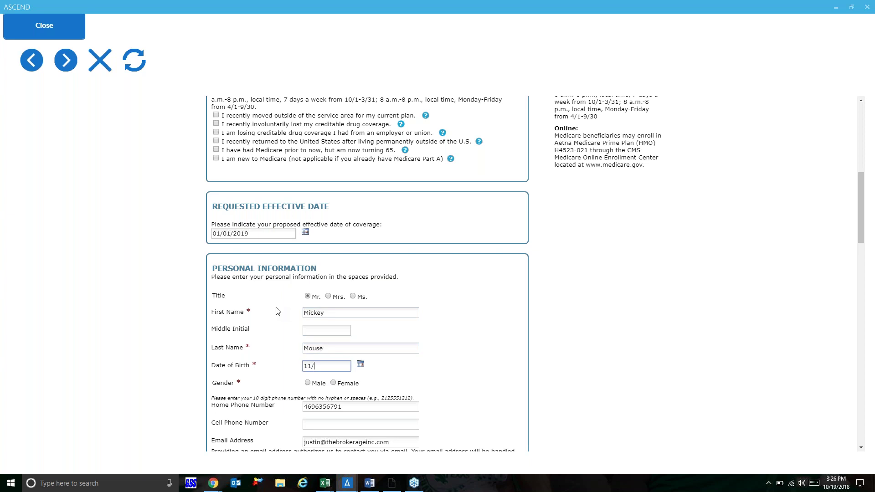
pyautogui.write('15/1950')
pyautogui.click(309, 383)
# Step: Replace the applicant's home phone number with the correct one
pyautogui.moveTo(348, 405); pyautogui.dragTo(277, 408)
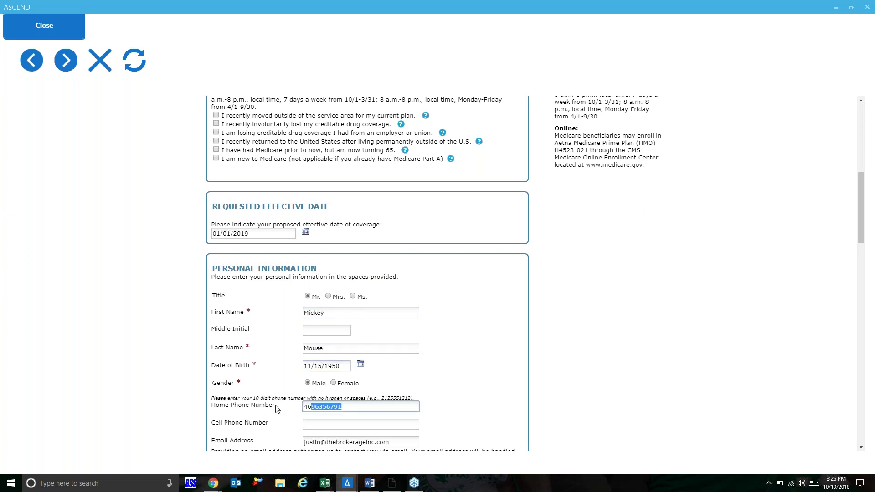
pyautogui.scroll(-3, 454, 443)
pyautogui.click(488, 319)
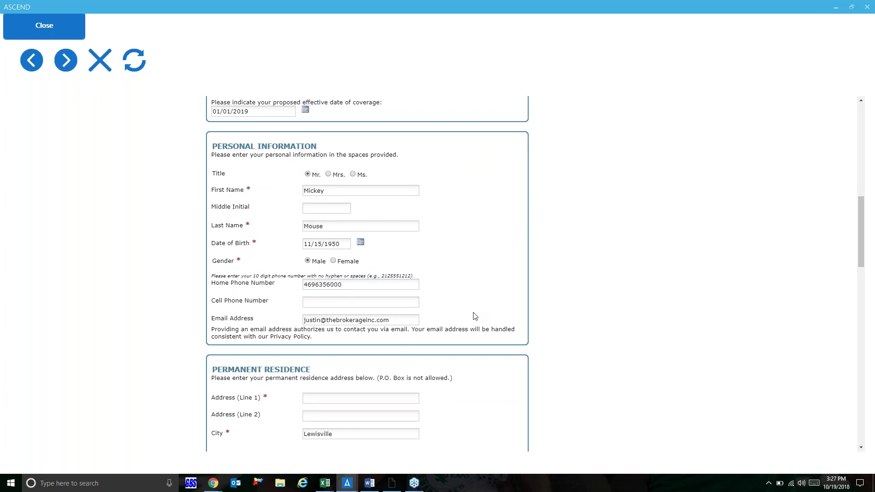
# Step: Enter the applicant's street address and answer No to a separate mailing address
pyautogui.scroll(-2, 475, 316)
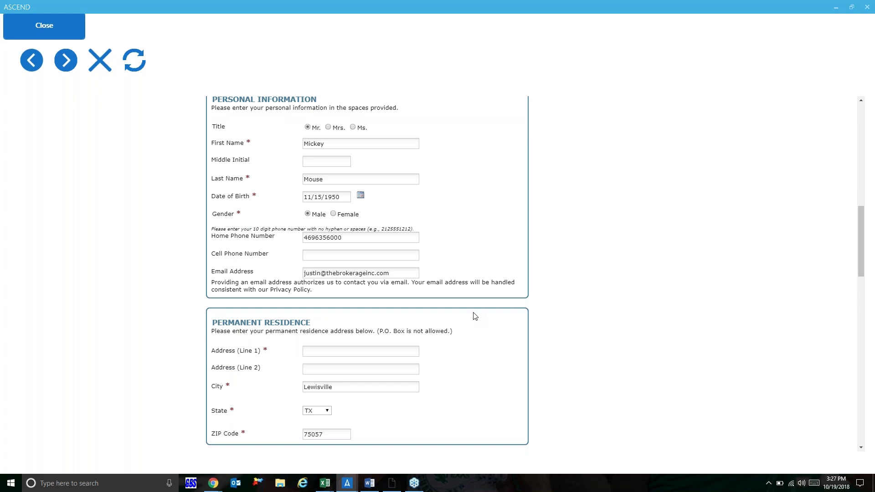
pyautogui.click(335, 309)
pyautogui.press('Tab')
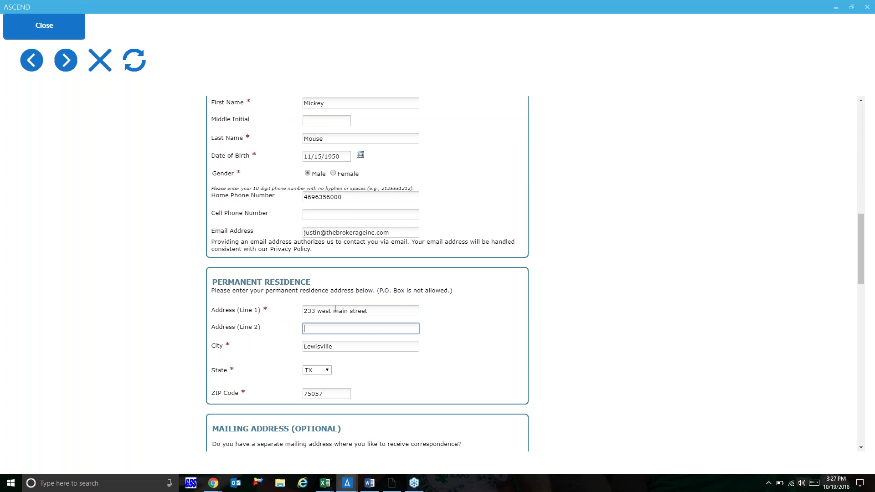
pyautogui.scroll(-3, 335, 309)
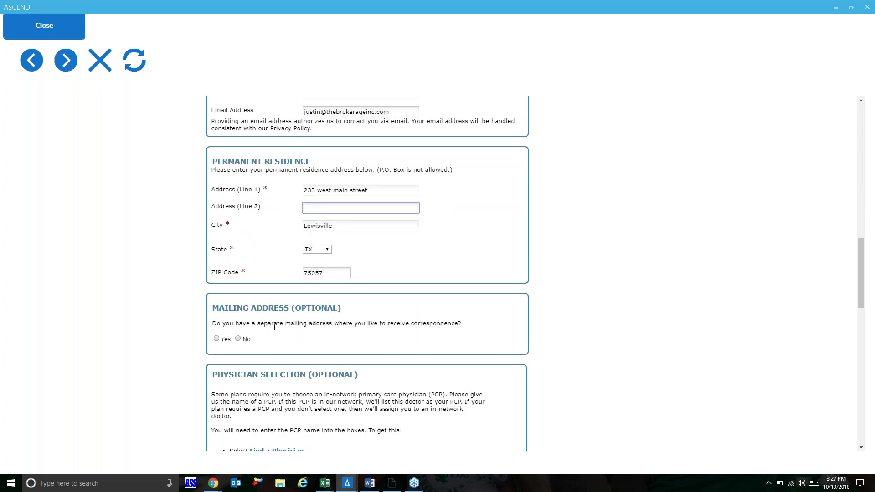
pyautogui.click(238, 338)
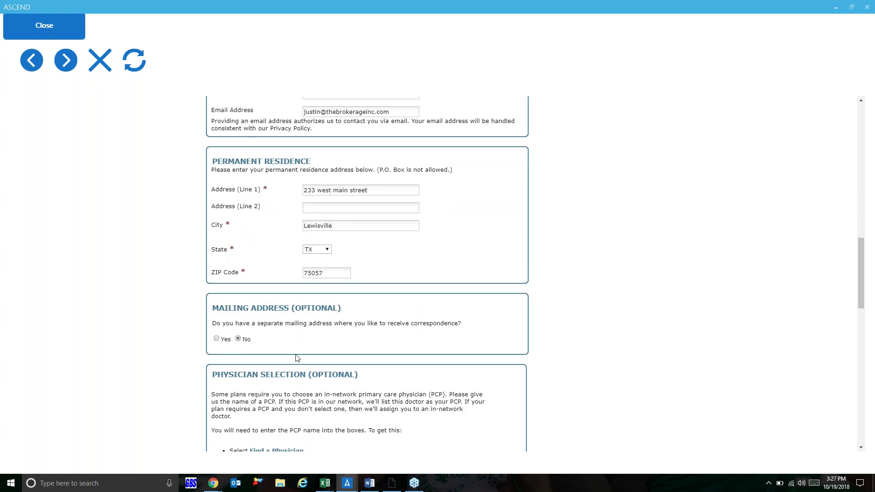
pyautogui.scroll(-3, 303, 360)
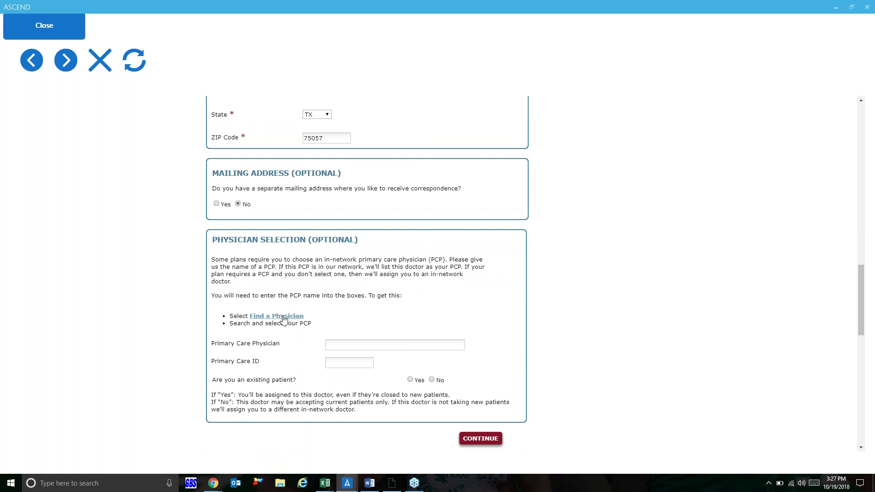
# Step: Enter the primary care physician's name and ID, and answer Yes to existing patient
pyautogui.click(337, 347)
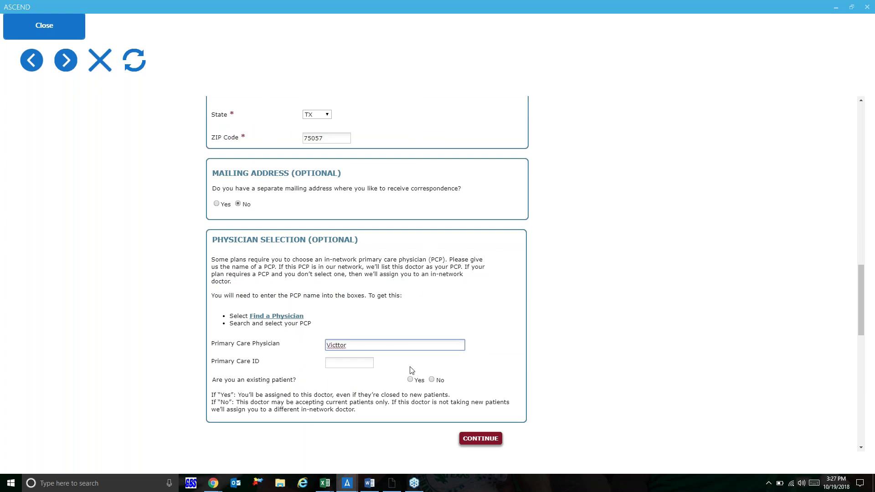
pyautogui.press('Tab')
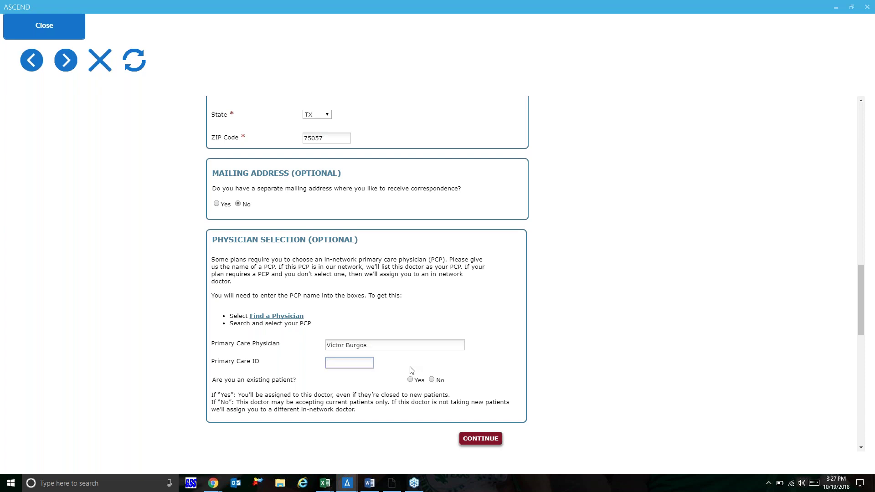
pyautogui.write('378447')
pyautogui.click(411, 380)
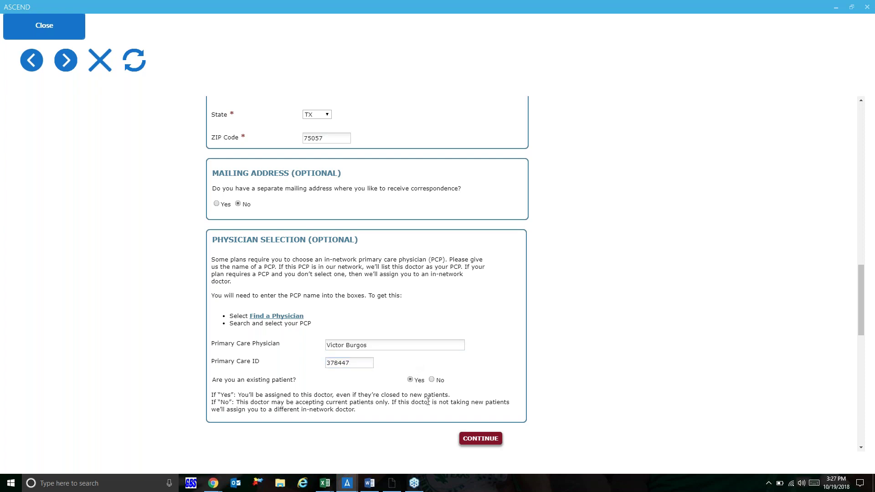
# Step: Continue to Important Questions and answer No to ESRD, other drug coverage and long-term care
pyautogui.click(467, 440)
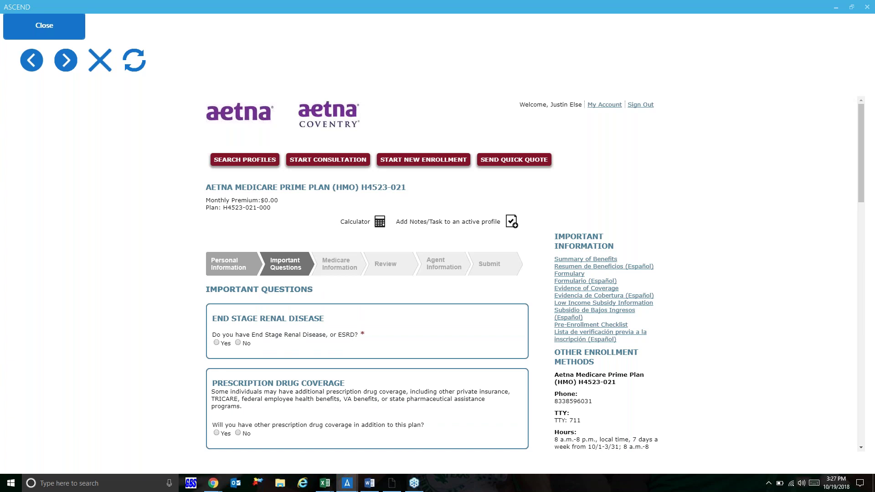
pyautogui.scroll(-2, 274, 149)
pyautogui.click(238, 240)
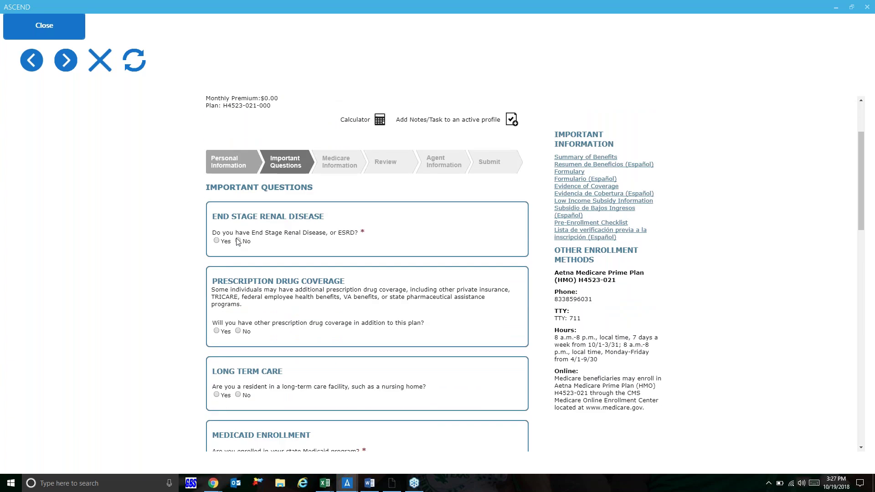
pyautogui.click(238, 331)
pyautogui.scroll(-2, 282, 353)
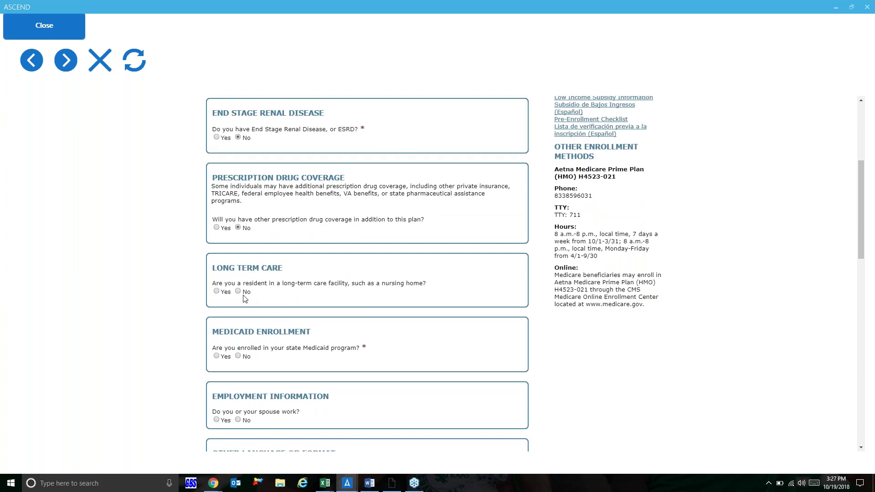
pyautogui.click(238, 291)
# Step: Answer No to Medicaid and employment, choose English as preferred language, and continue
pyautogui.scroll(-2, 278, 356)
pyautogui.click(238, 236)
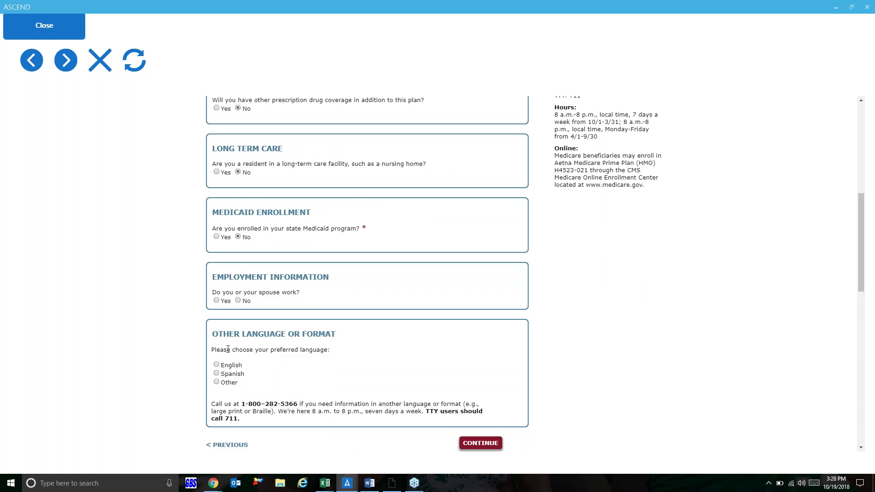
pyautogui.click(238, 301)
pyautogui.click(217, 366)
pyautogui.scroll(-2, 357, 358)
pyautogui.click(476, 352)
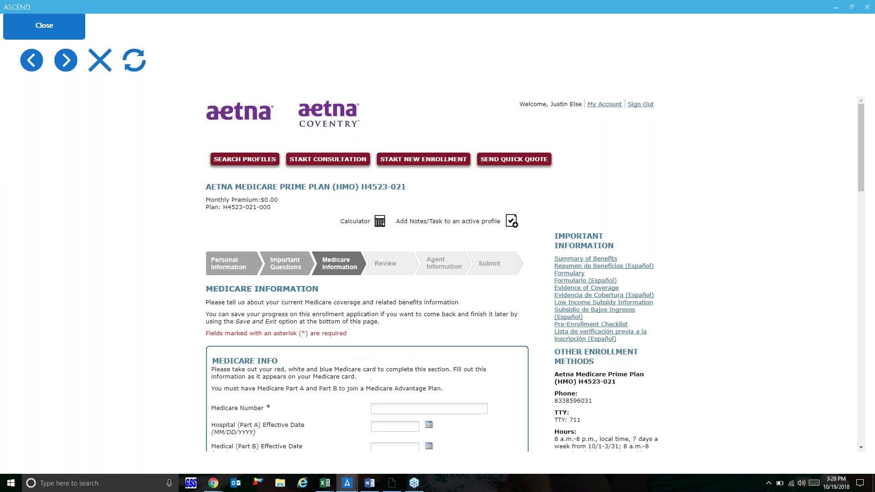
# Step: Enter the Medicare number and 11/01/2013 as both Part A and Part B effective dates
pyautogui.scroll(-2, 438, 308)
pyautogui.click(438, 308)
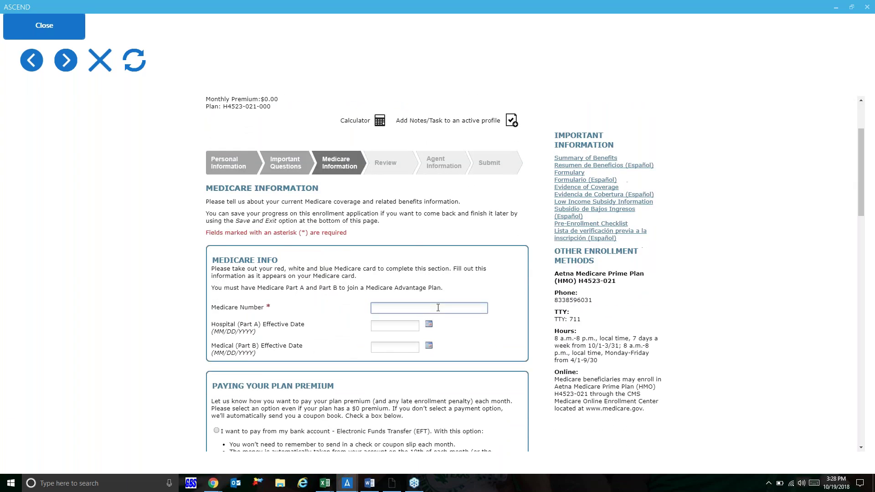
pyautogui.write('1jn')
pyautogui.press('BackSpace')
pyautogui.press('BackSpace')
pyautogui.click(386, 328)
pyautogui.write('1/01')
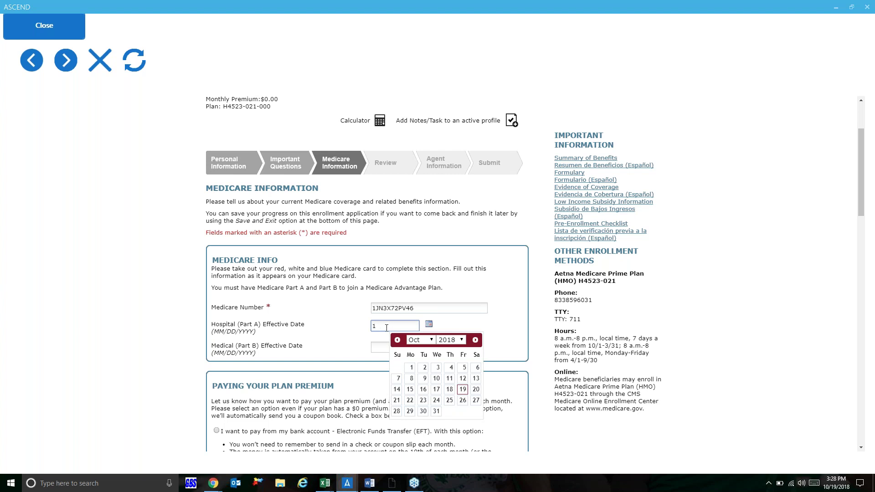
pyautogui.write('1/01/2013')
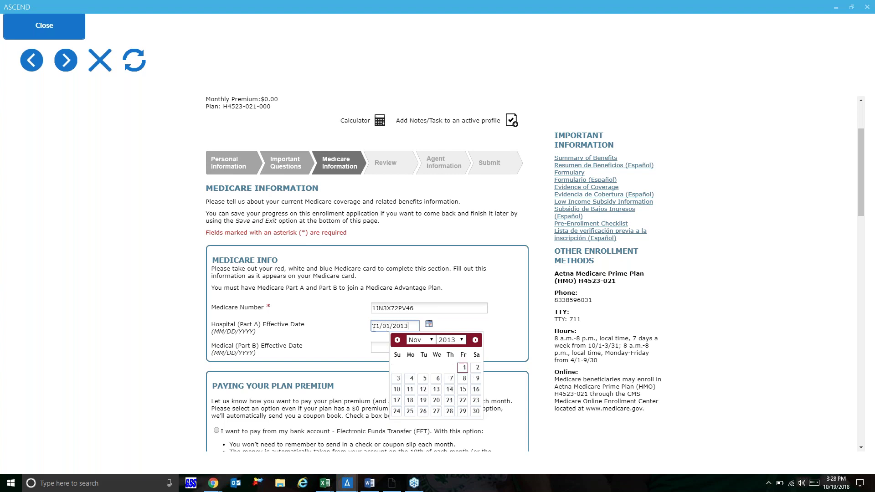
pyautogui.click(377, 349)
pyautogui.write('11/01/2013')
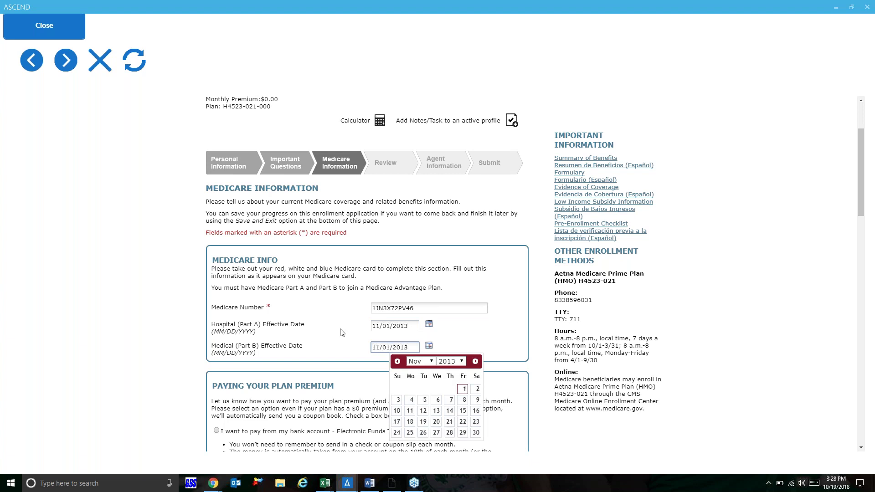
pyautogui.hotkey('shift', 'Tab')
# Step: Choose paying the premium from SSA/RRB benefits and continue to Review
pyautogui.scroll(-3, 338, 332)
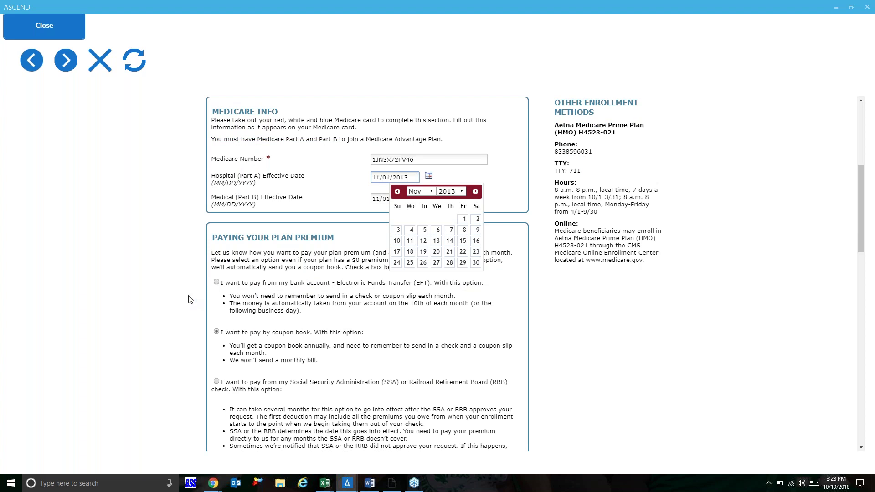
pyautogui.click(216, 382)
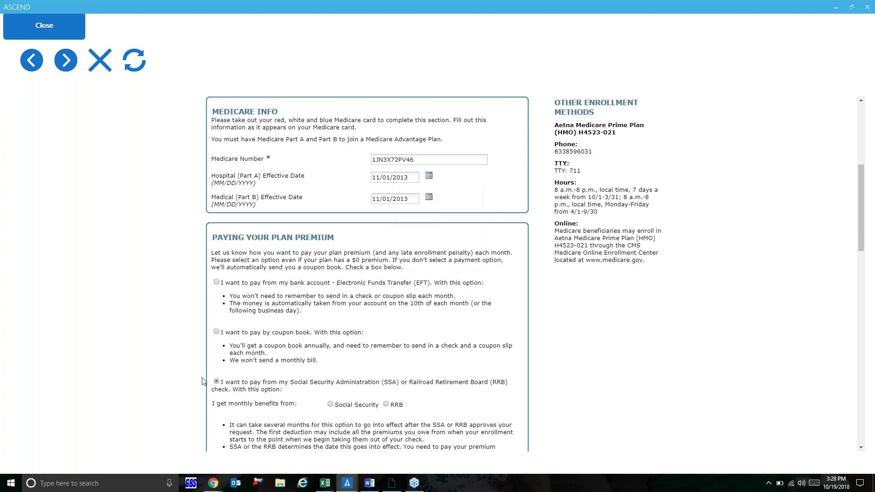
pyautogui.scroll(-3, 178, 377)
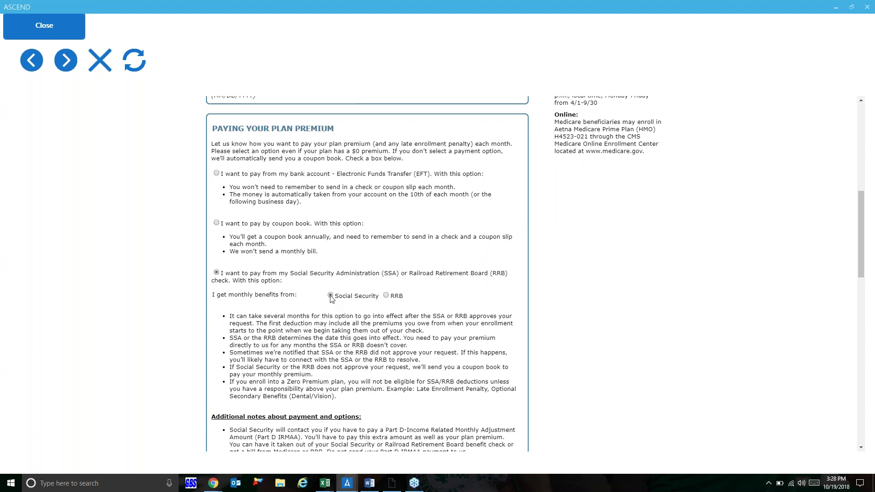
pyautogui.scroll(-7, 332, 299)
pyautogui.click(470, 329)
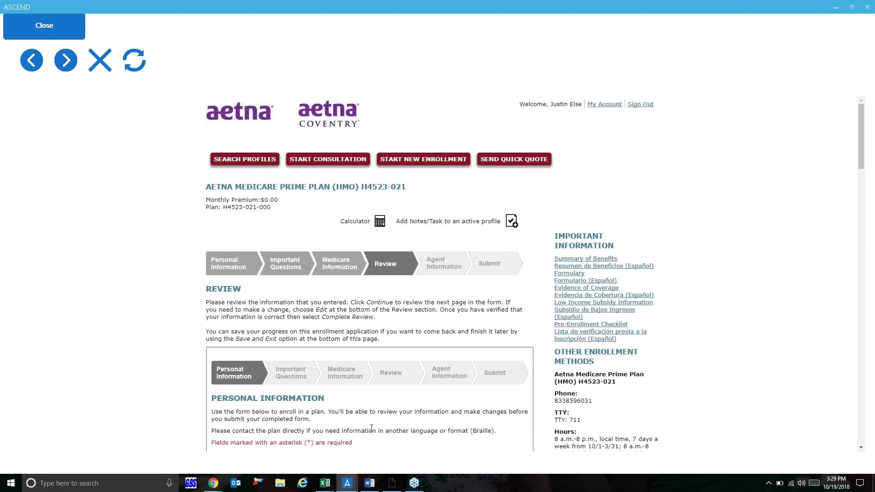
# Step: Scroll through the applicant's details on the Review page and complete the review
pyautogui.scroll(-8, 371, 428)
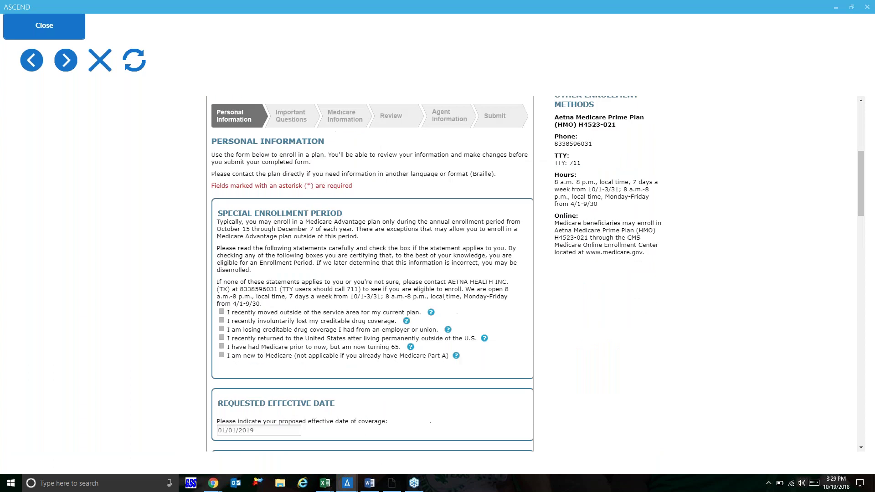
pyautogui.scroll(-2, 372, 273)
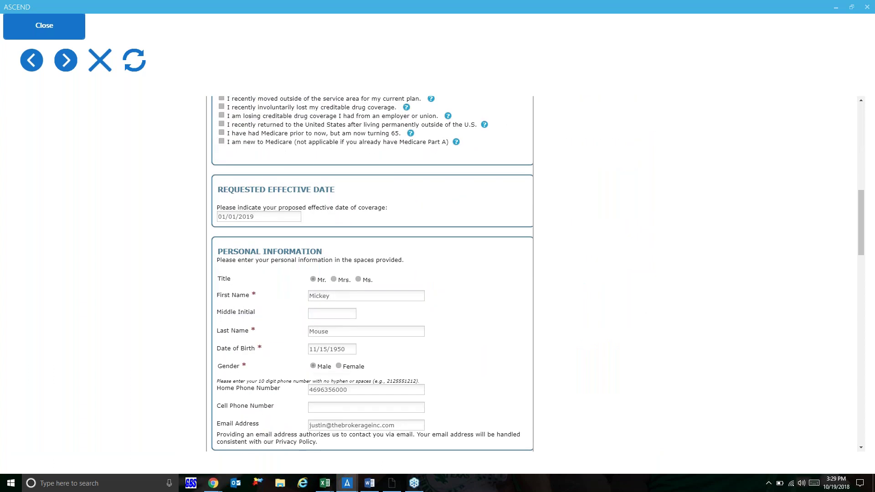
pyautogui.scroll(-1, 372, 273)
pyautogui.scroll(-7, 372, 273)
pyautogui.scroll(-4, 375, 425)
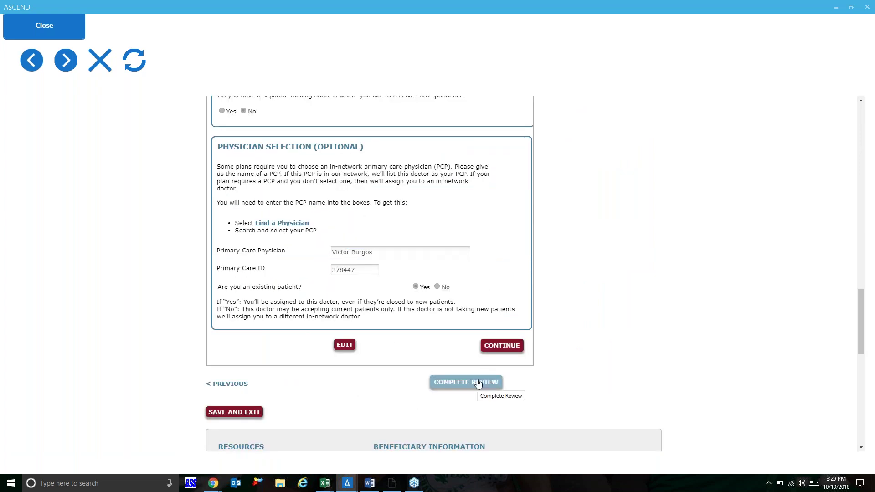
pyautogui.click(478, 383)
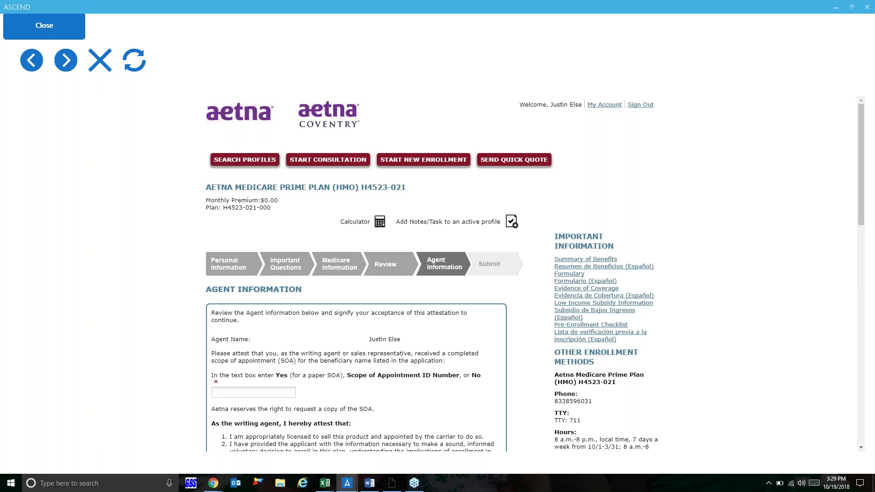
# Step: Answer Yes to the scope of appointment, agree to the attestation statements, and continue
pyautogui.scroll(-3, 284, 334)
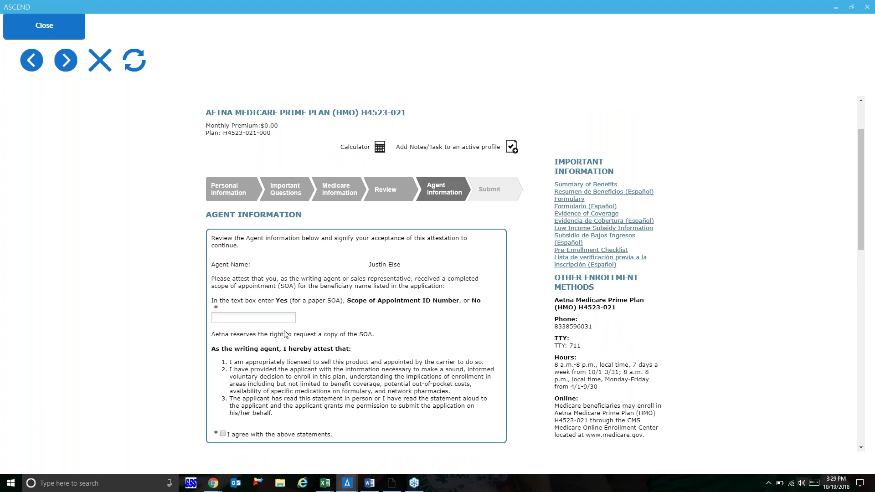
pyautogui.click(247, 316)
pyautogui.write('yES')
pyautogui.press('BackSpace')
pyautogui.press('BackSpace')
pyautogui.press('BackSpace')
pyautogui.write('Yes')
pyautogui.scroll(-2, 264, 332)
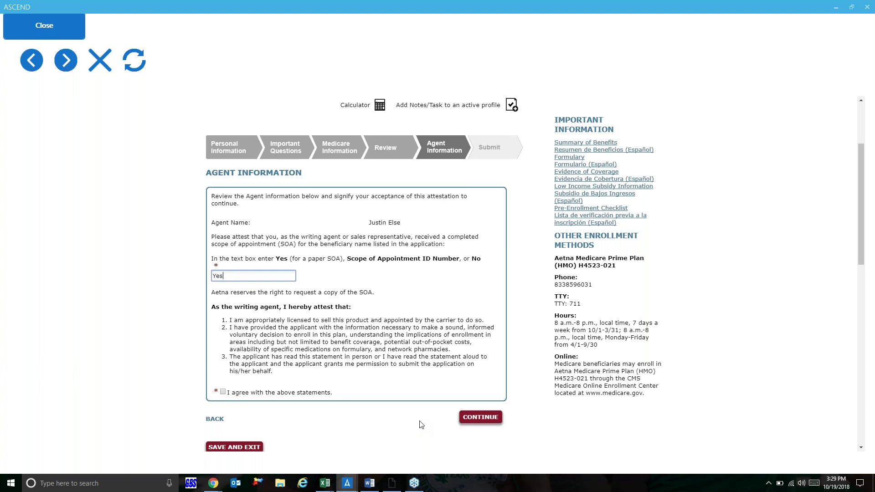
pyautogui.click(223, 392)
pyautogui.click(479, 417)
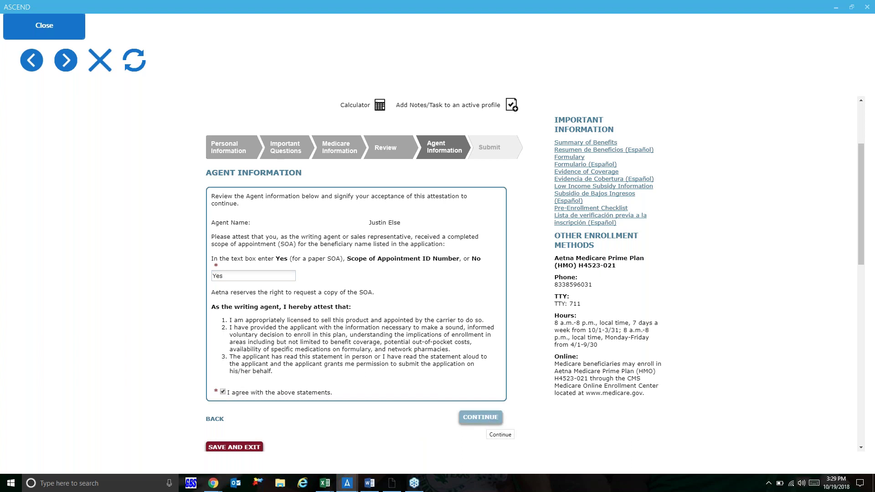
pyautogui.click(480, 417)
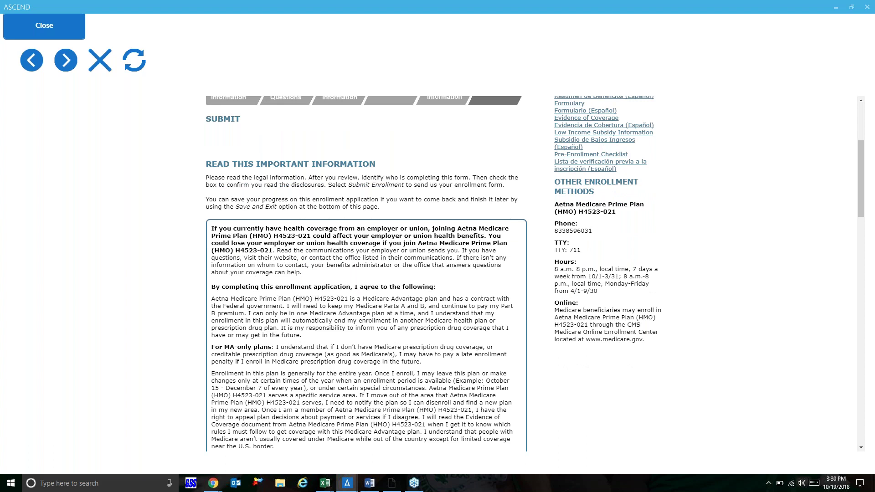
# Step: In the relationship section, indicate the applicant is the person listed on the form
pyautogui.scroll(-2, 366, 273)
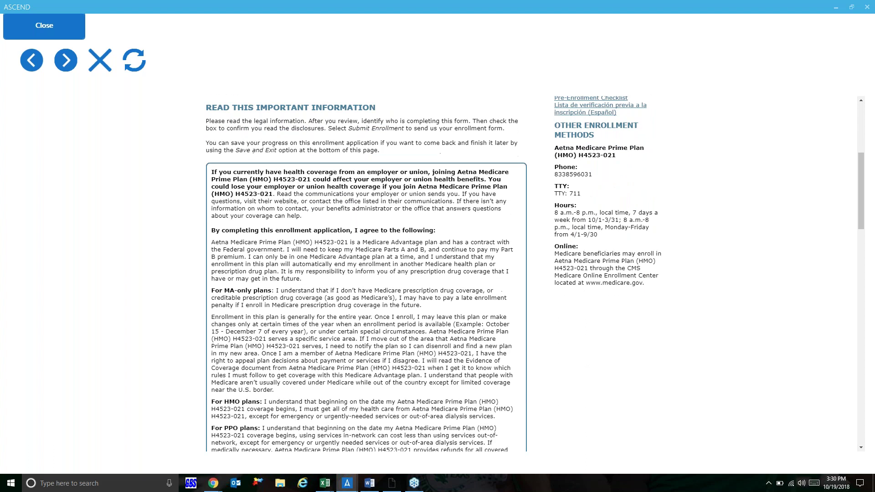
pyautogui.scroll(-7, 366, 273)
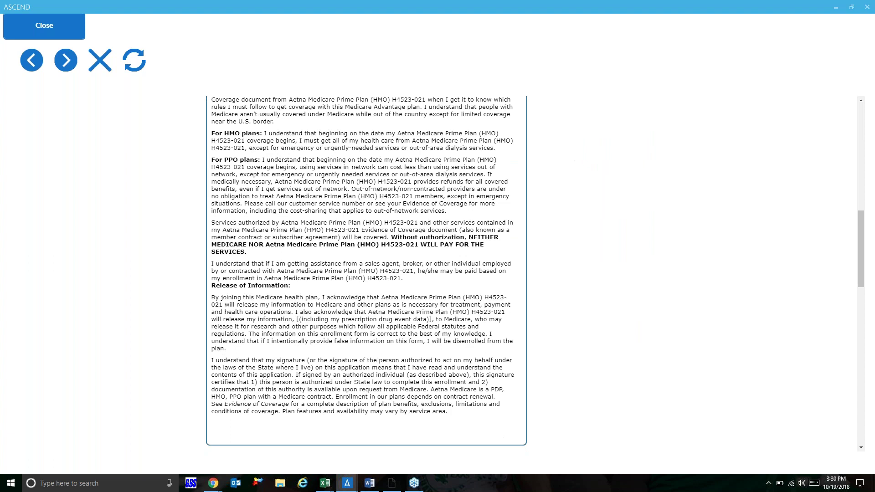
pyautogui.scroll(-3, 255, 287)
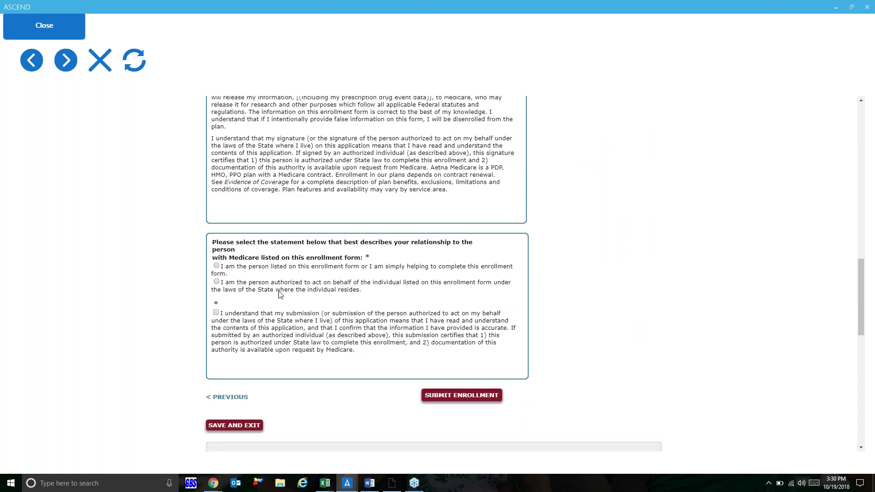
pyautogui.click(217, 266)
pyautogui.scroll(-1, 372, 390)
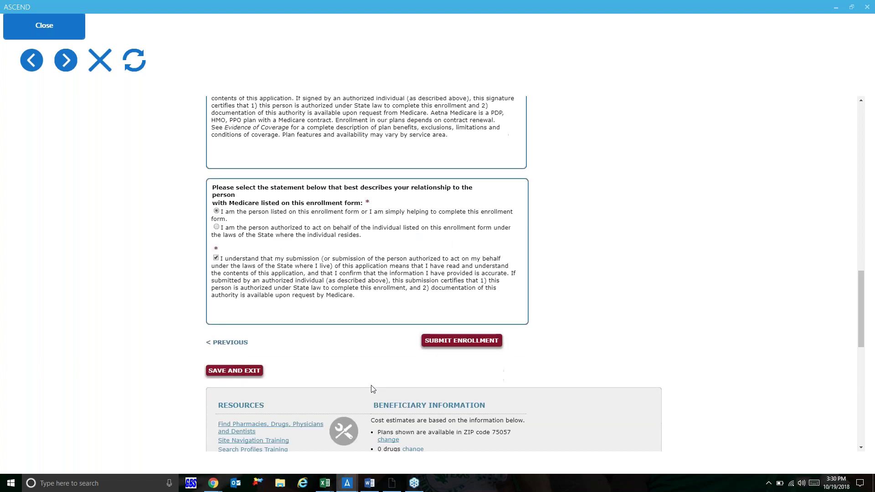
pyautogui.scroll(1, 373, 389)
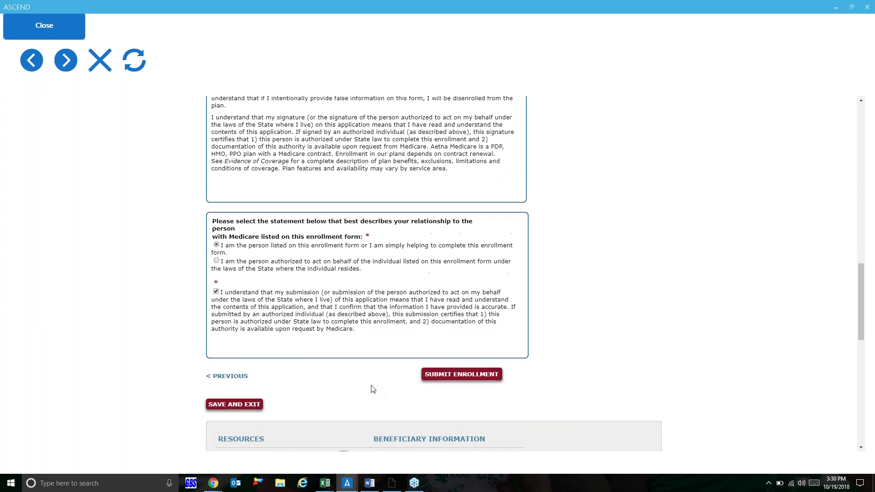
pyautogui.scroll(3, 373, 389)
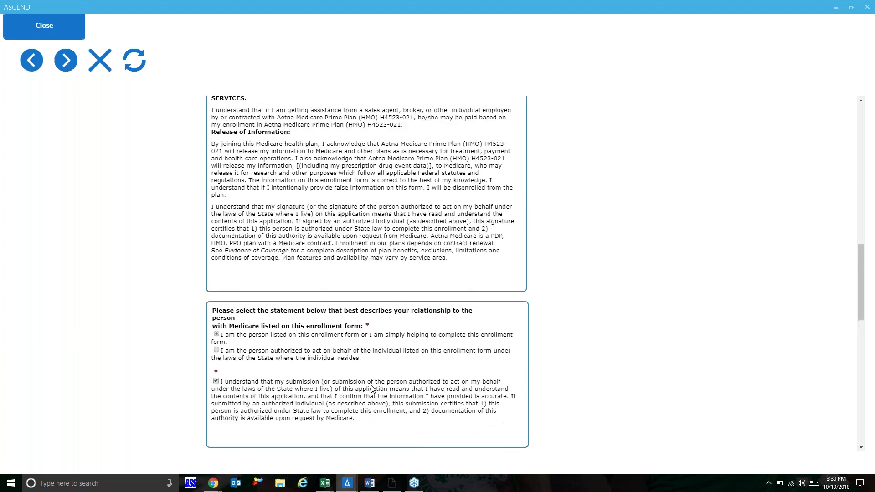
pyautogui.scroll(4, 372, 389)
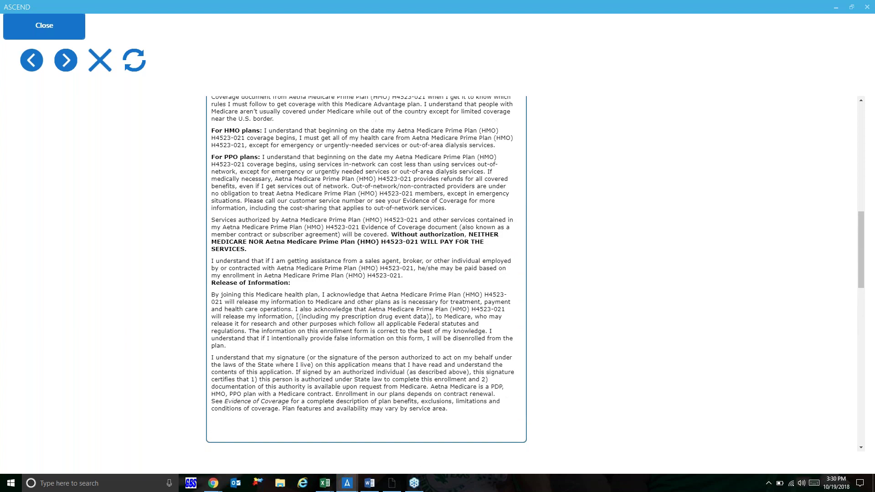
pyautogui.scroll(4, 373, 389)
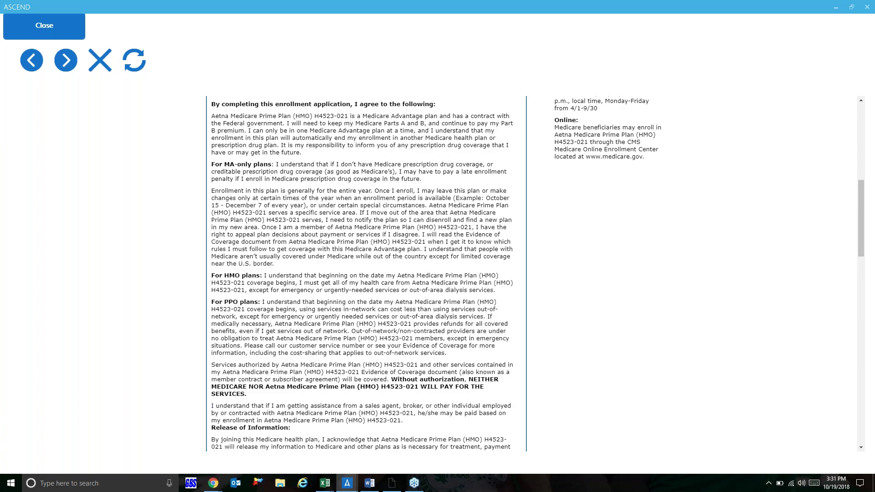
pyautogui.scroll(2, 373, 389)
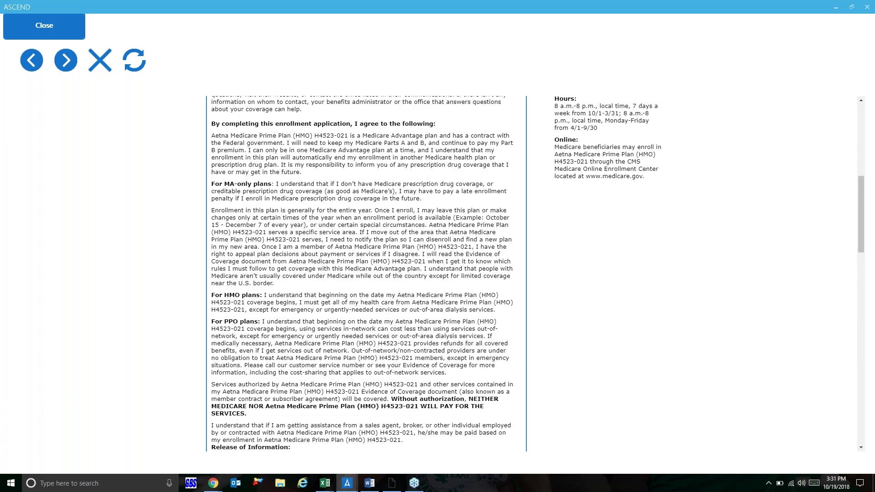
pyautogui.scroll(1, 373, 389)
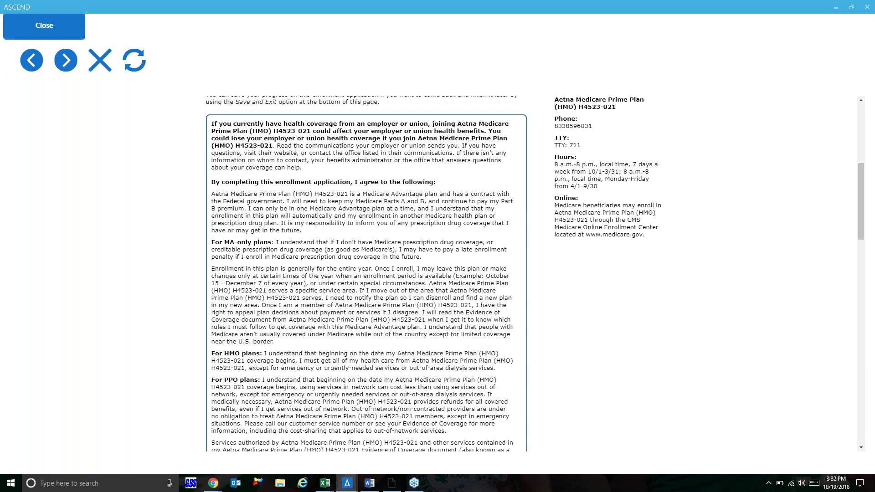
# Step: Minimize Ascend and bring up Chrome's 'Insurance Marketing Products' tab with The Brokerage, Inc. homepage
pyautogui.click(835, 8)
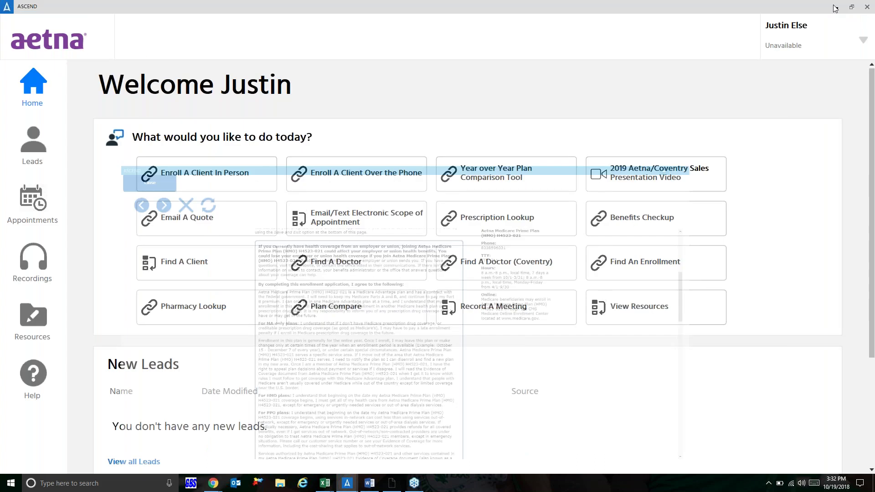
pyautogui.click(835, 8)
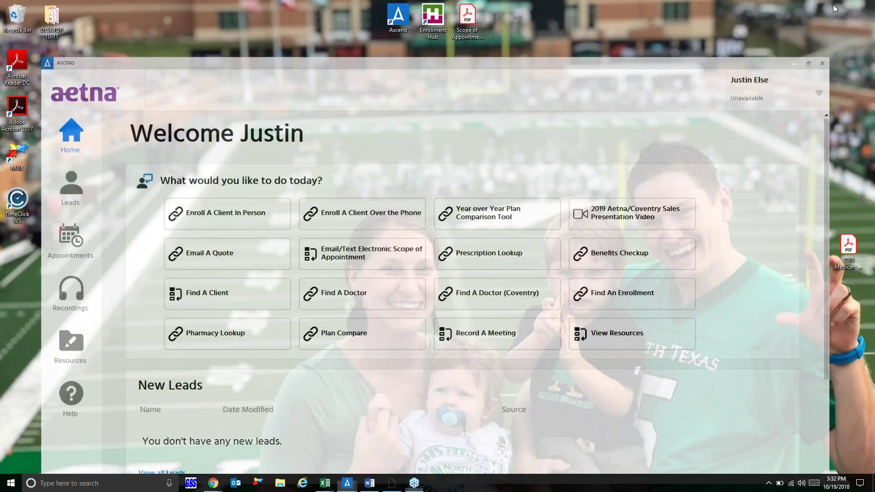
pyautogui.moveTo(214, 483)
pyautogui.click(242, 451)
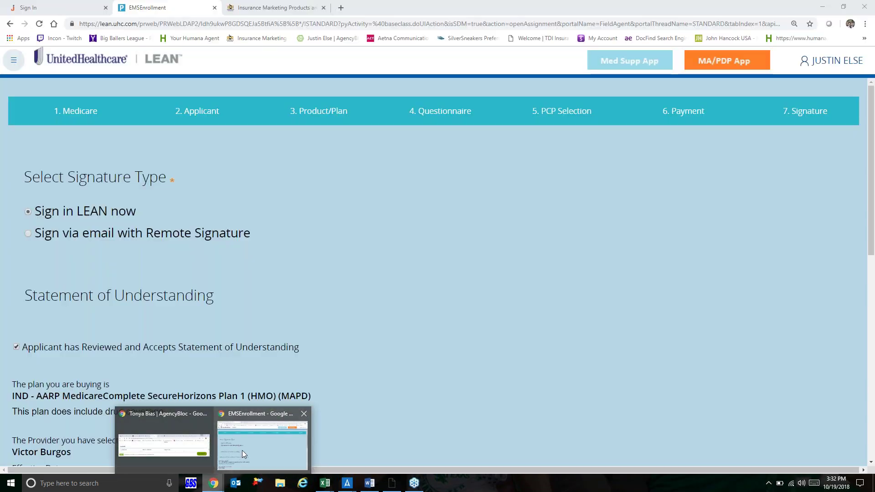
pyautogui.click(282, 10)
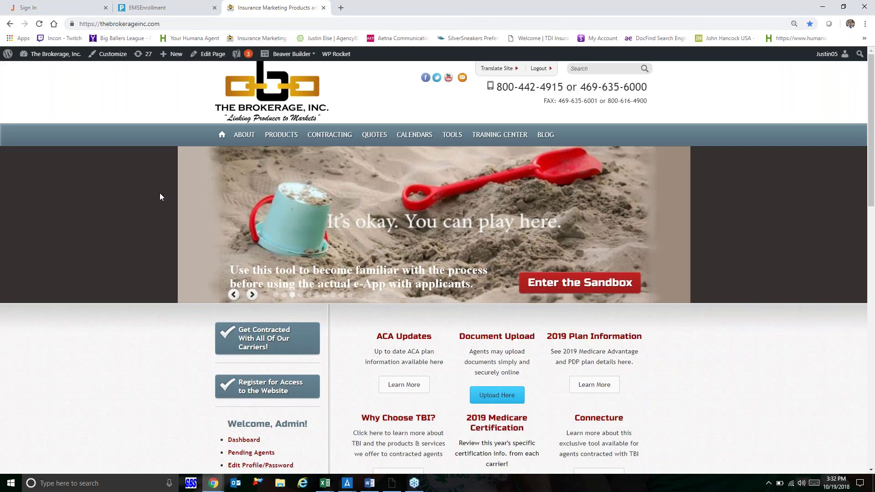